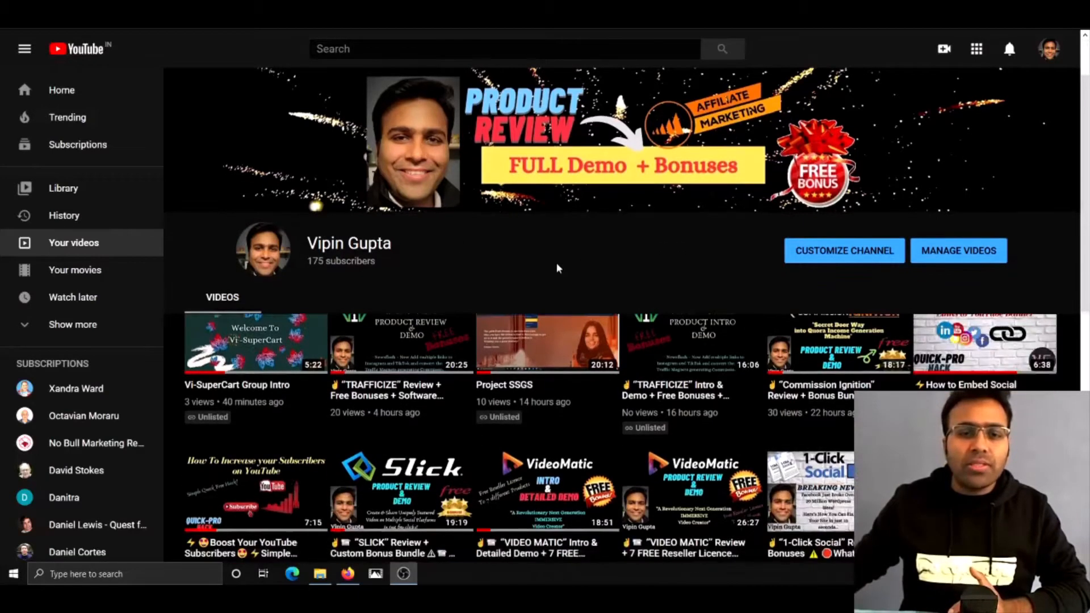
pyautogui.scroll(-3, 591, 264)
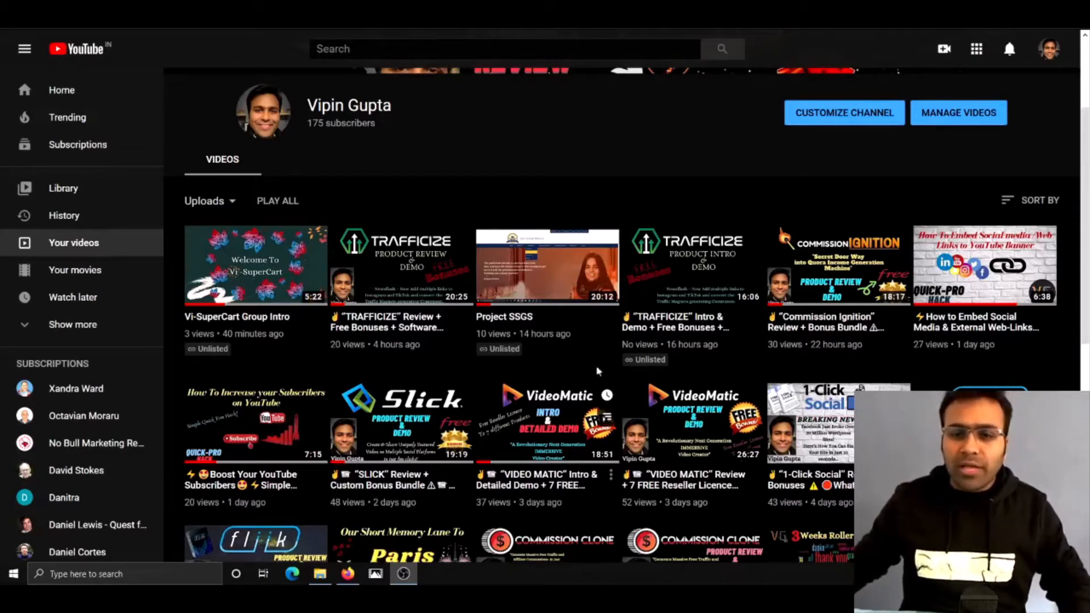
pyautogui.scroll(3, 612, 360)
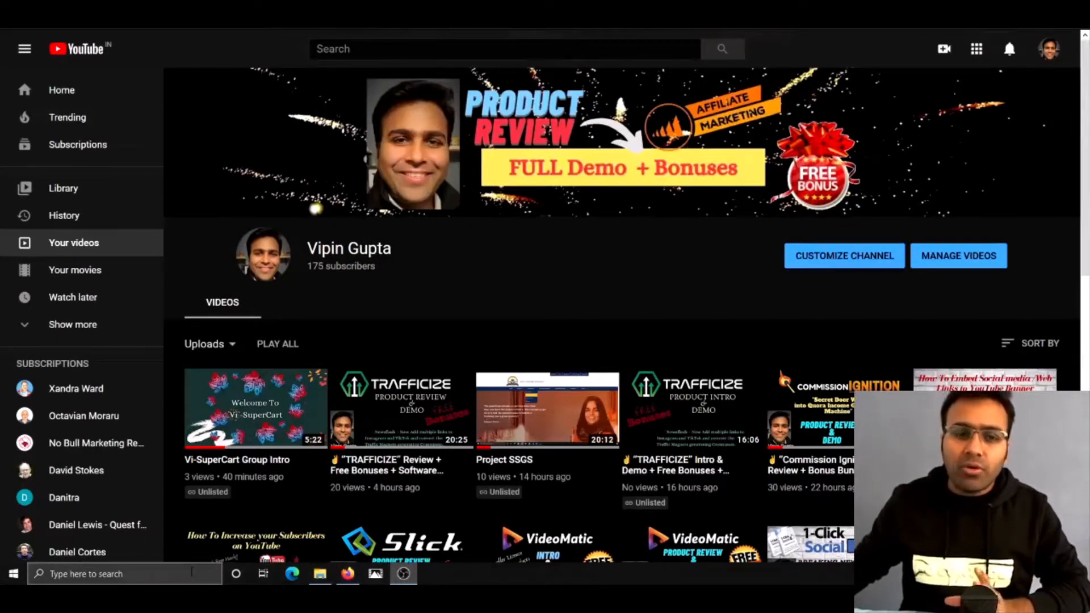
# Step: Launch the Windows Video Editor app
pyautogui.click(191, 572)
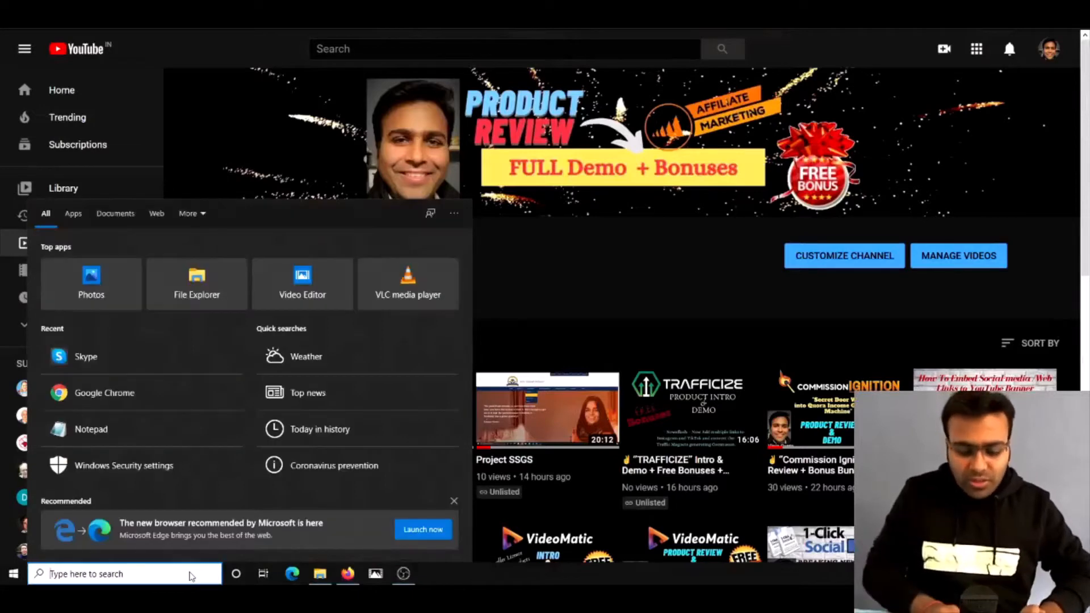
pyautogui.write('video edi')
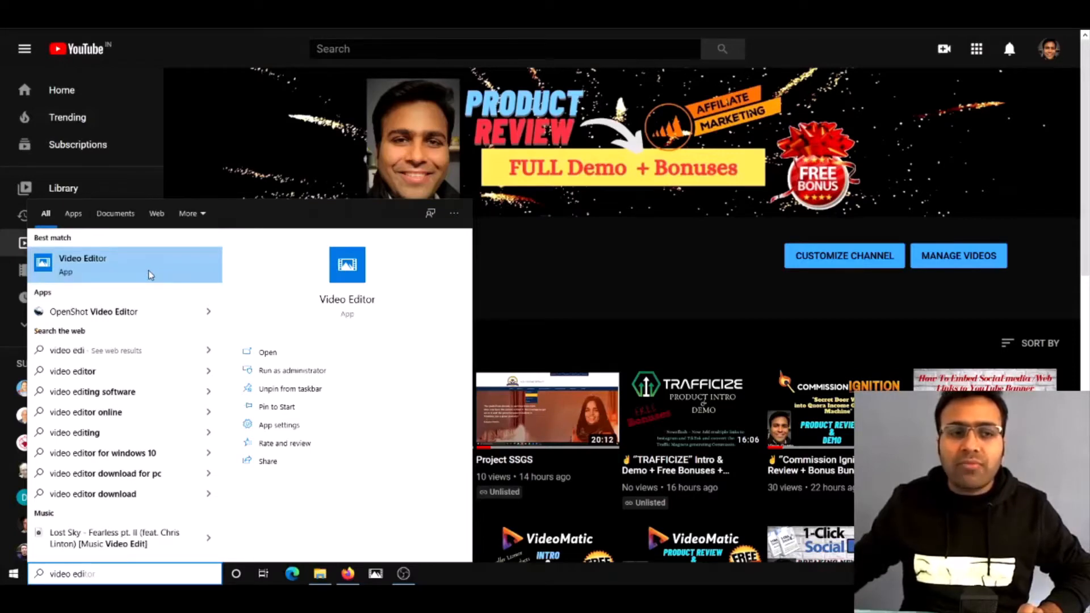
pyautogui.click(150, 274)
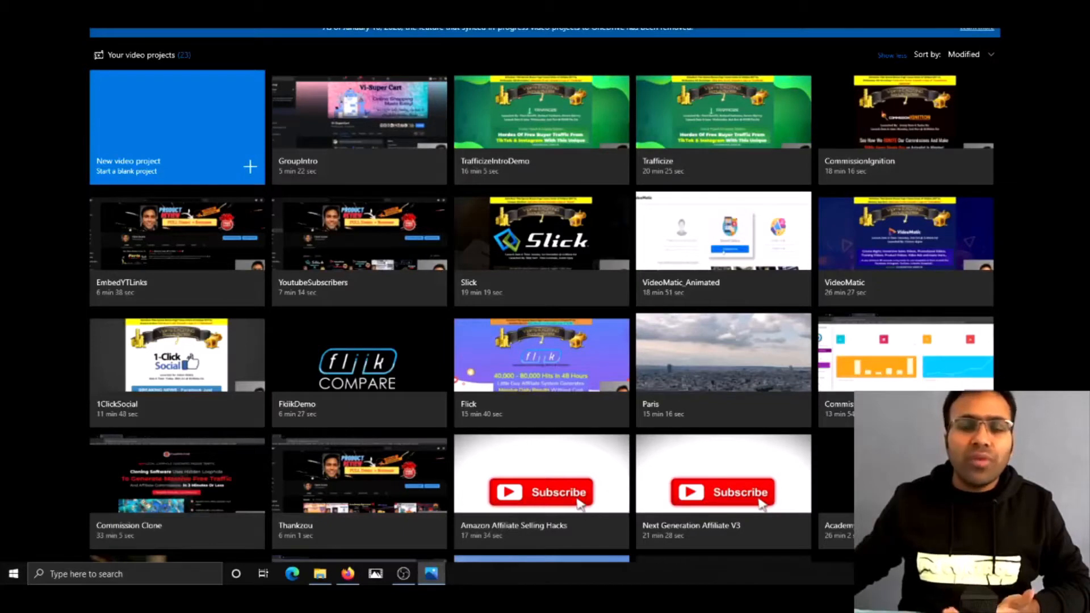
# Step: Create a new video project named Demo
pyautogui.click(252, 173)
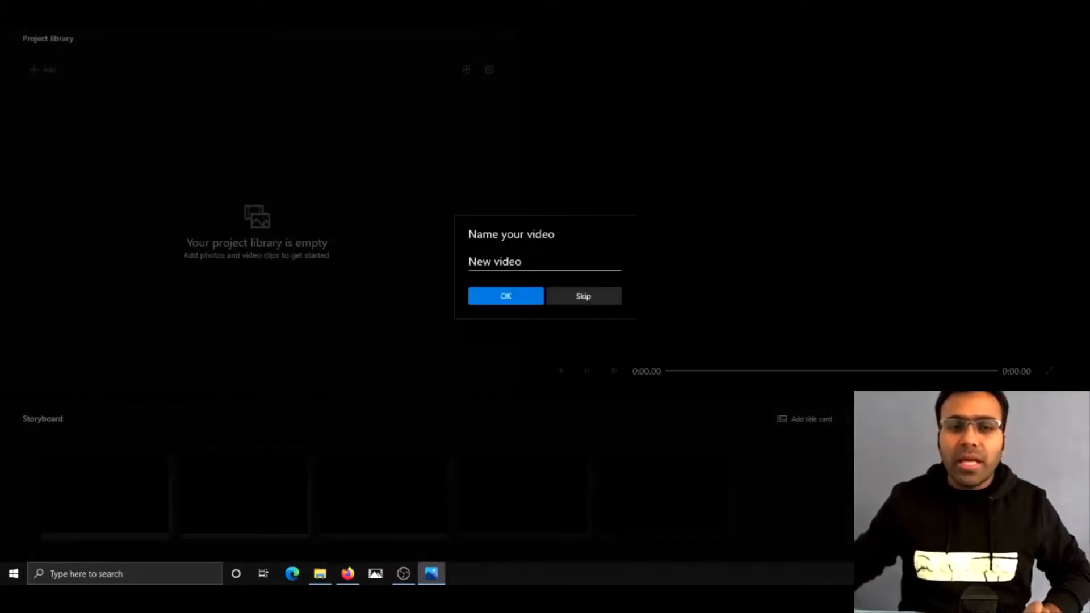
pyautogui.write('Demo')
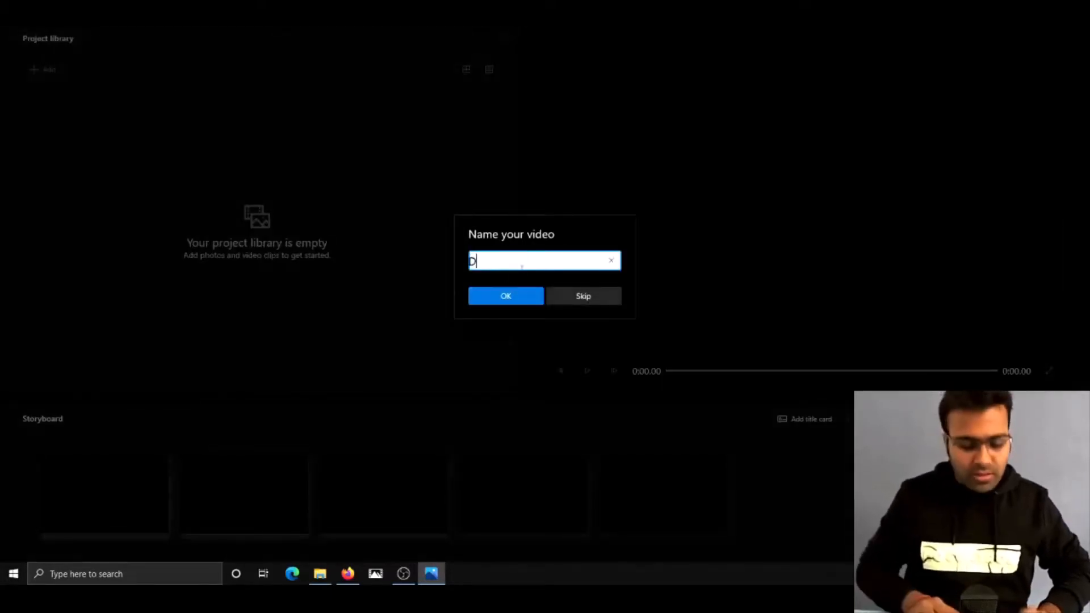
pyautogui.click(523, 292)
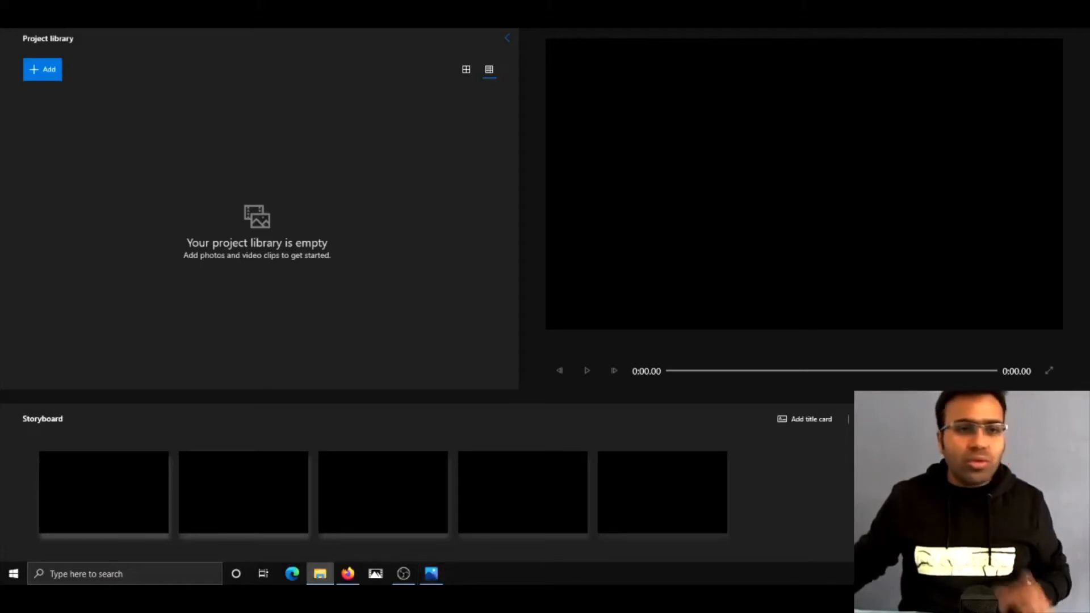
pyautogui.click(46, 74)
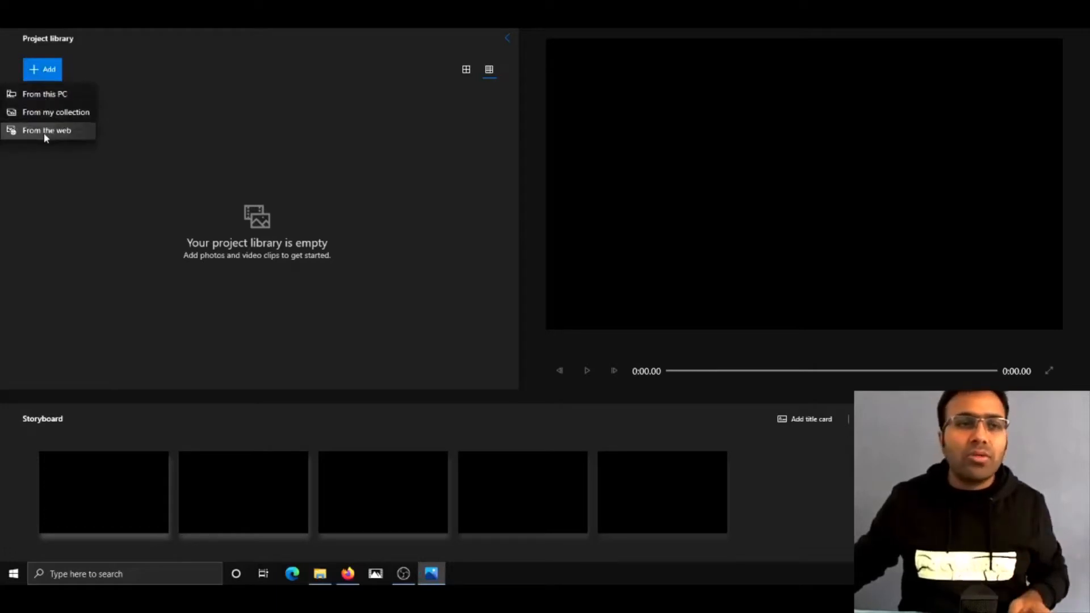
pyautogui.click(48, 96)
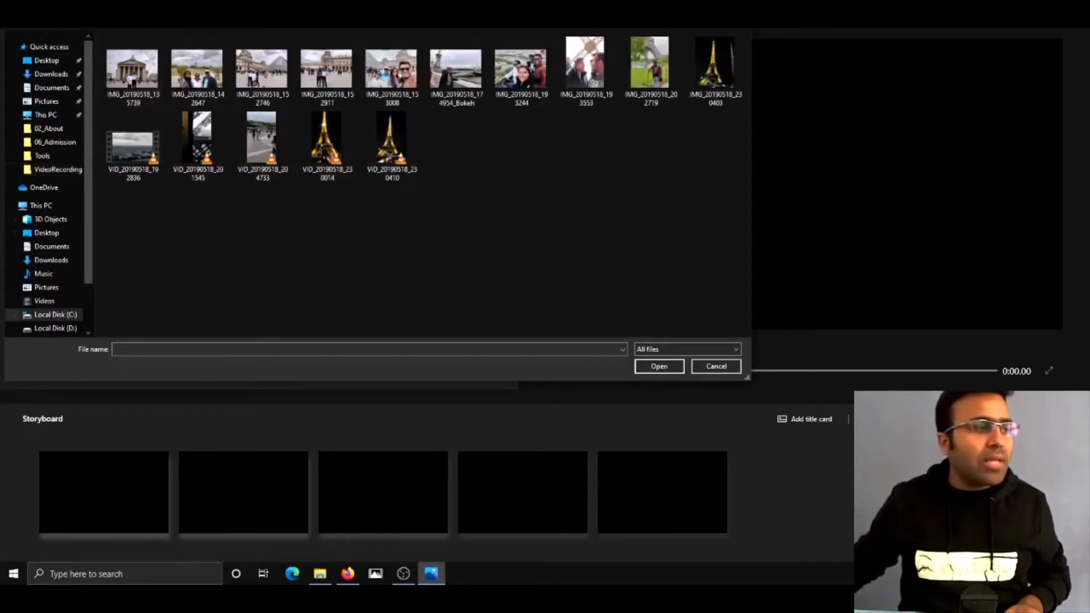
pyautogui.click(320, 573)
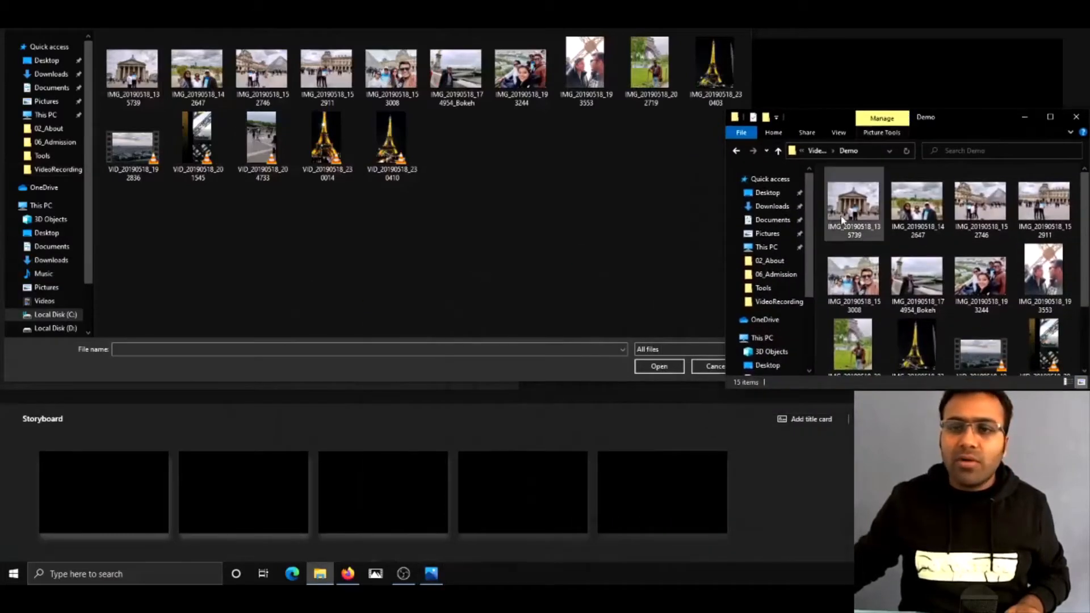
pyautogui.click(706, 366)
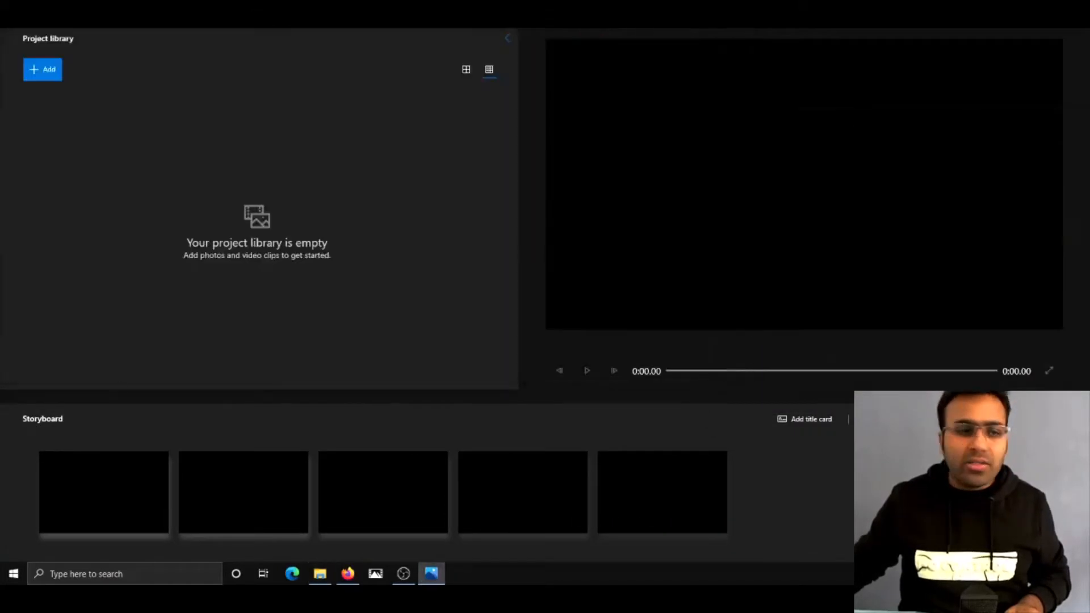
# Step: Import all photos and video clips from the Demo folder in File Explorer into the project library
pyautogui.hotkey('alt', 'Tab')
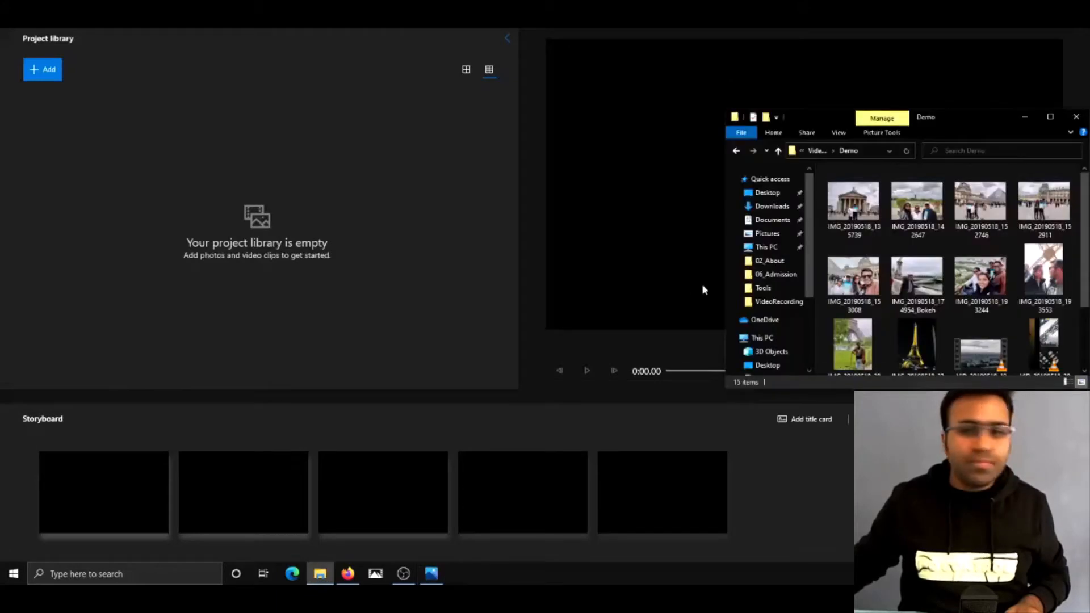
pyautogui.moveTo(853, 204); pyautogui.dragTo(265, 181)
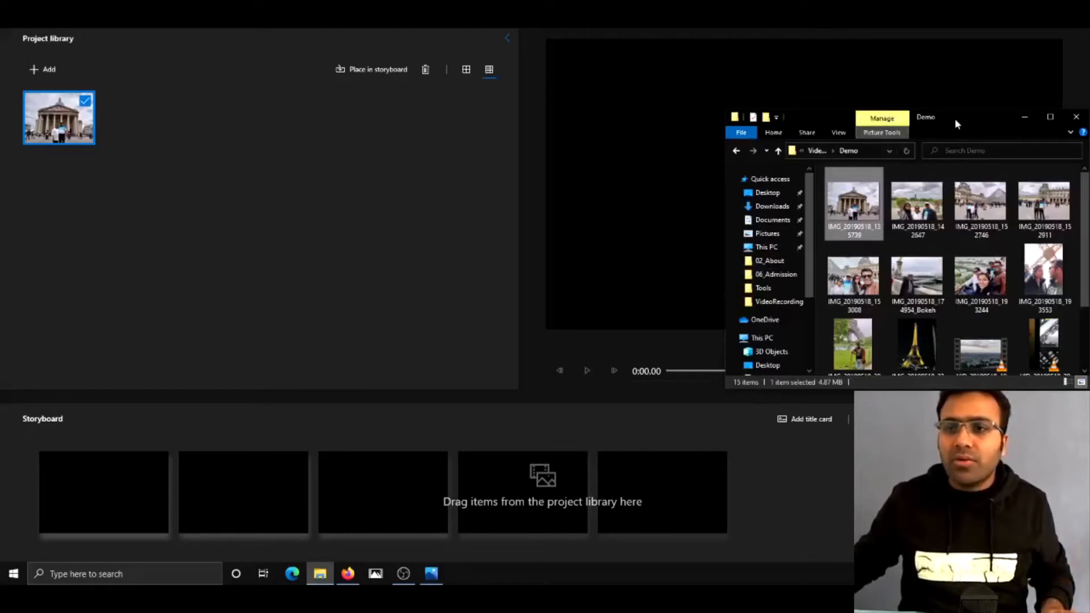
pyautogui.click(1051, 116)
pyautogui.click(940, 226)
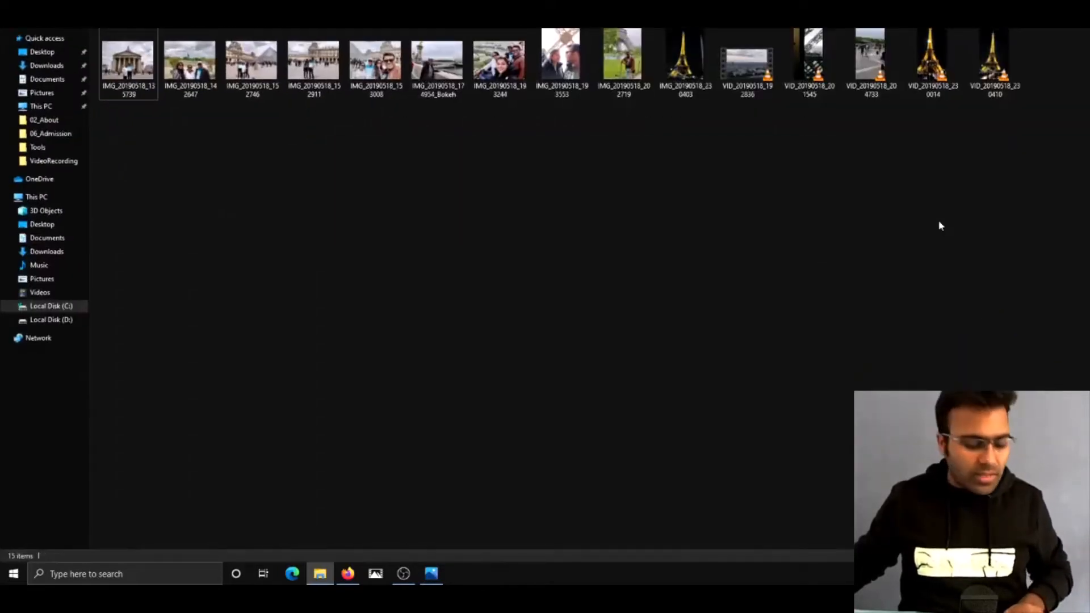
pyautogui.hotkey('ctrl', 'a')
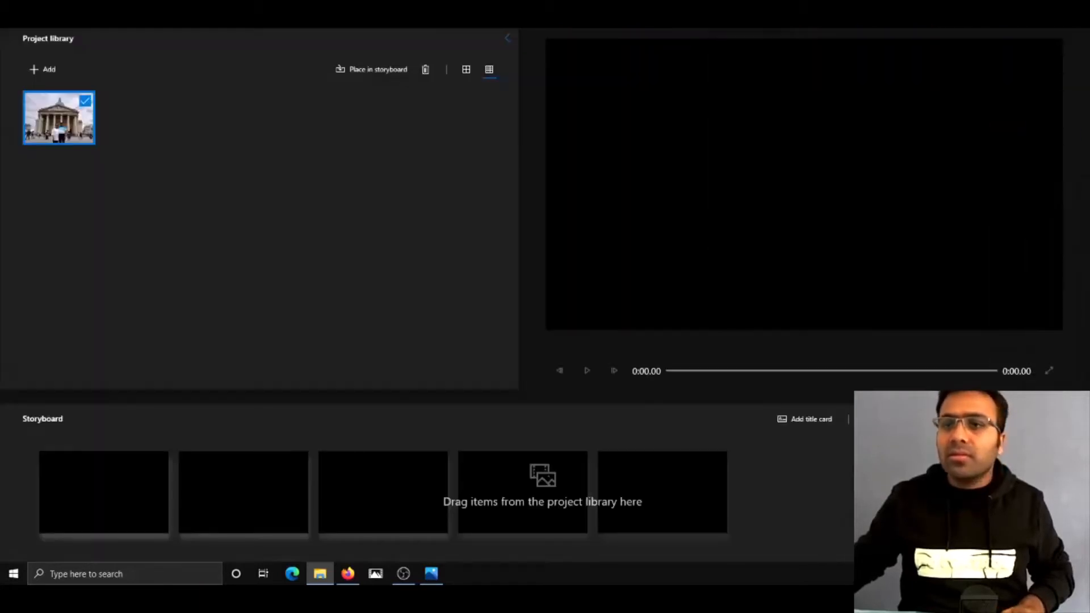
pyautogui.moveTo(0, 187); pyautogui.dragTo(404, 190)
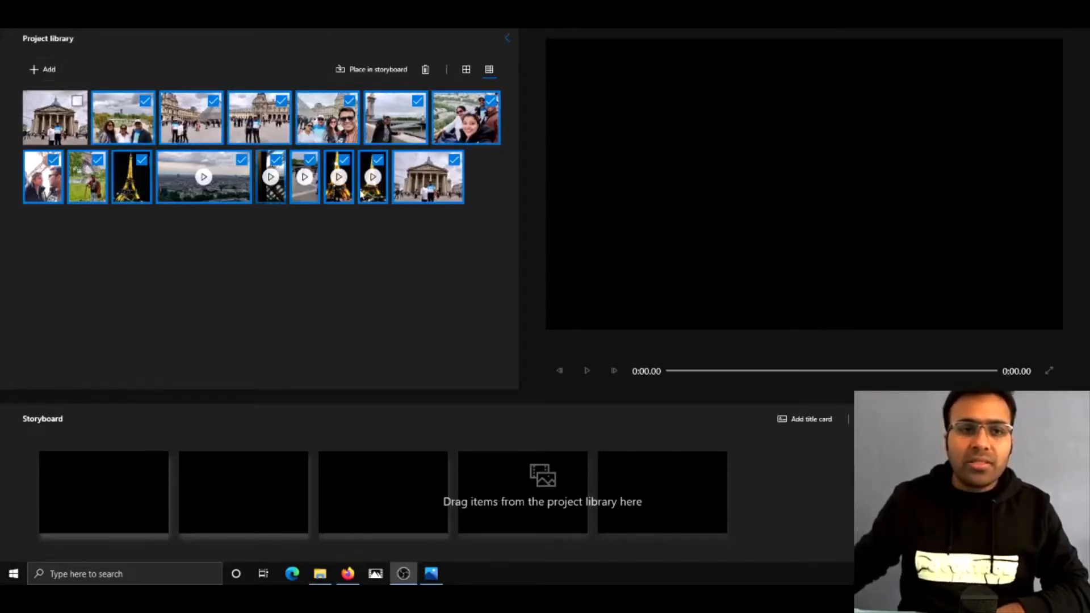
# Step: Select every item in the project library, from the first photo to the last, and clear the selection
pyautogui.click(109, 255)
pyautogui.click(72, 127)
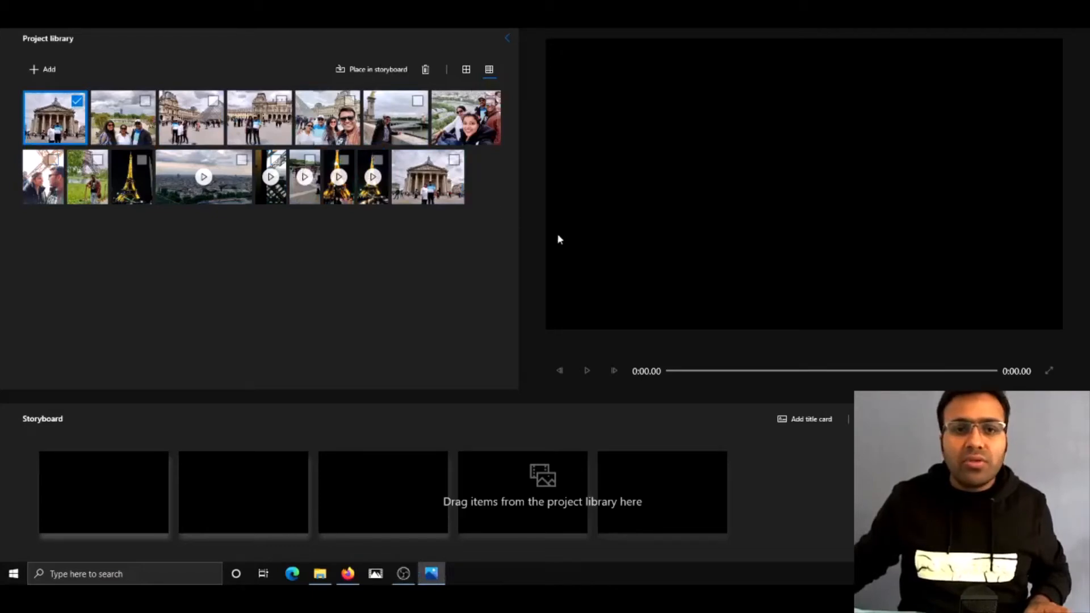
pyautogui.keyDown('shift'); pyautogui.click(435, 195); pyautogui.keyUp('shift')
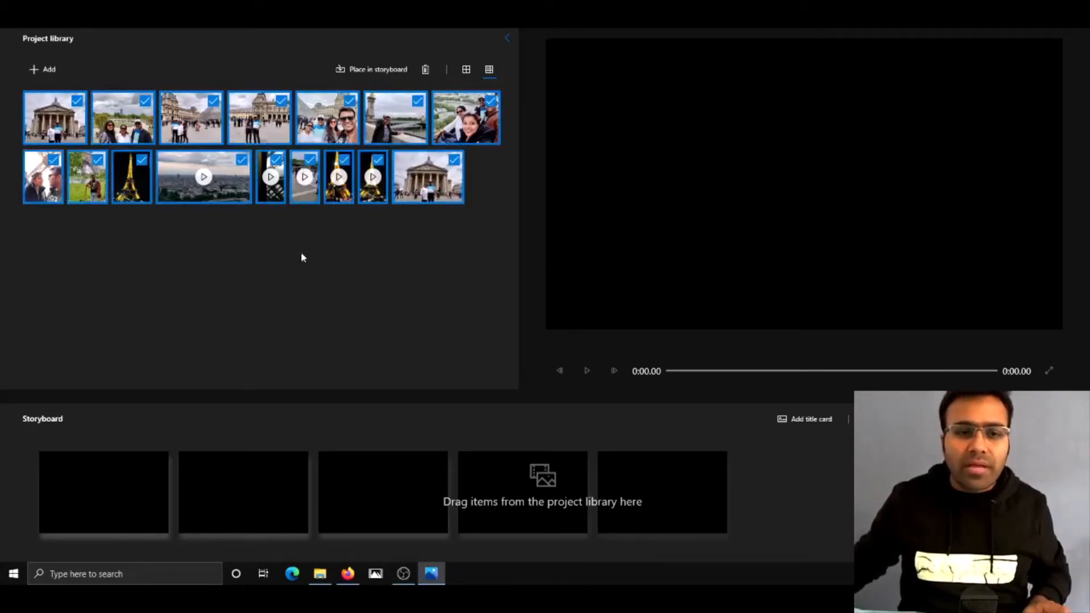
pyautogui.click(176, 295)
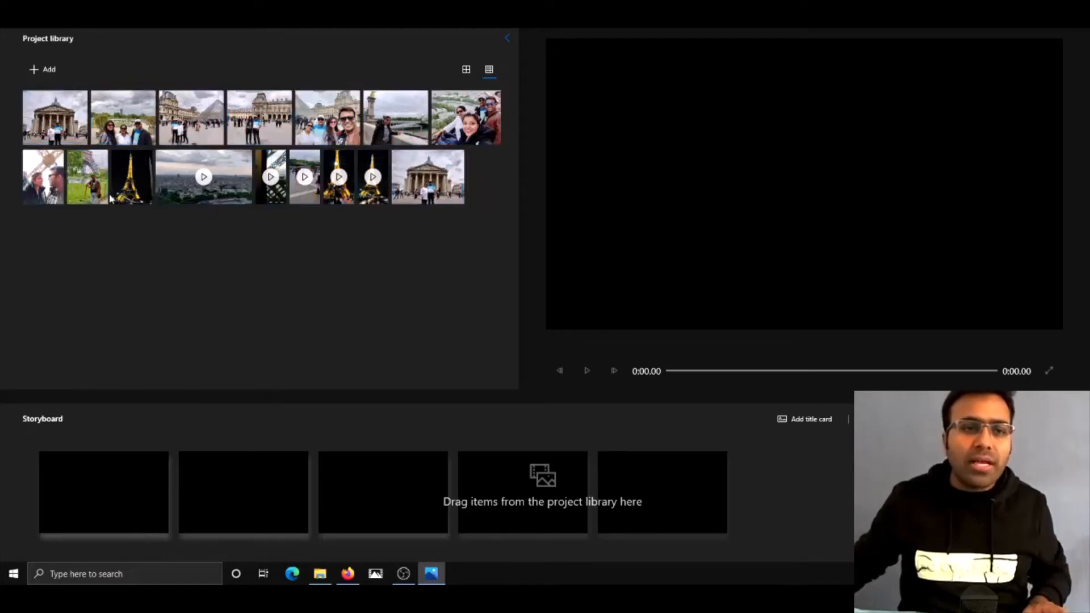
# Step: Place the first photo of the project library in the storyboard
pyautogui.click(56, 118)
pyautogui.click(377, 69)
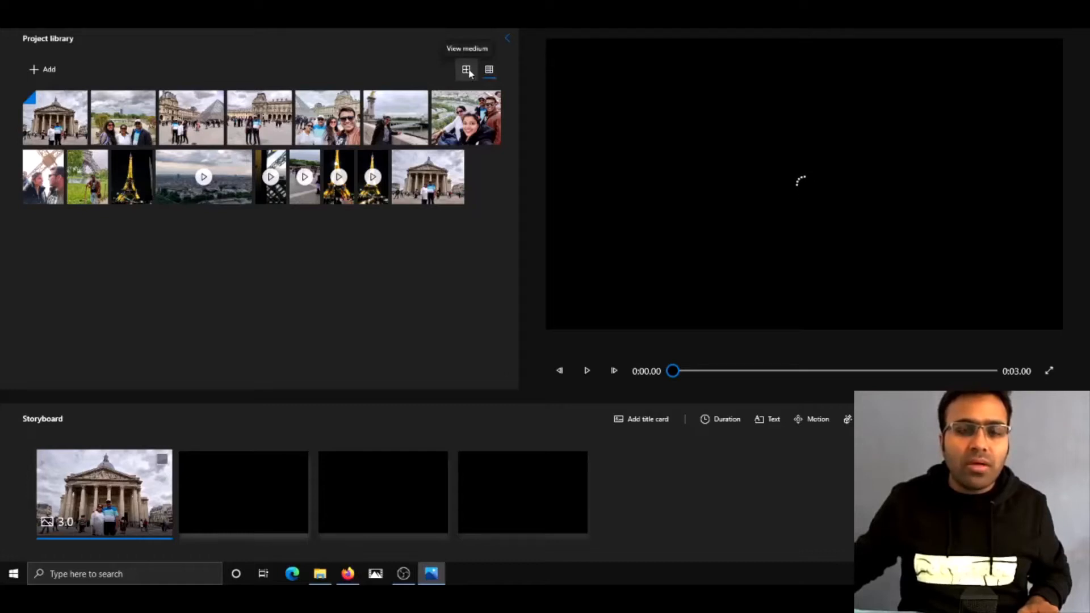
# Step: Place all items of the project library in the storyboard
pyautogui.click(466, 69)
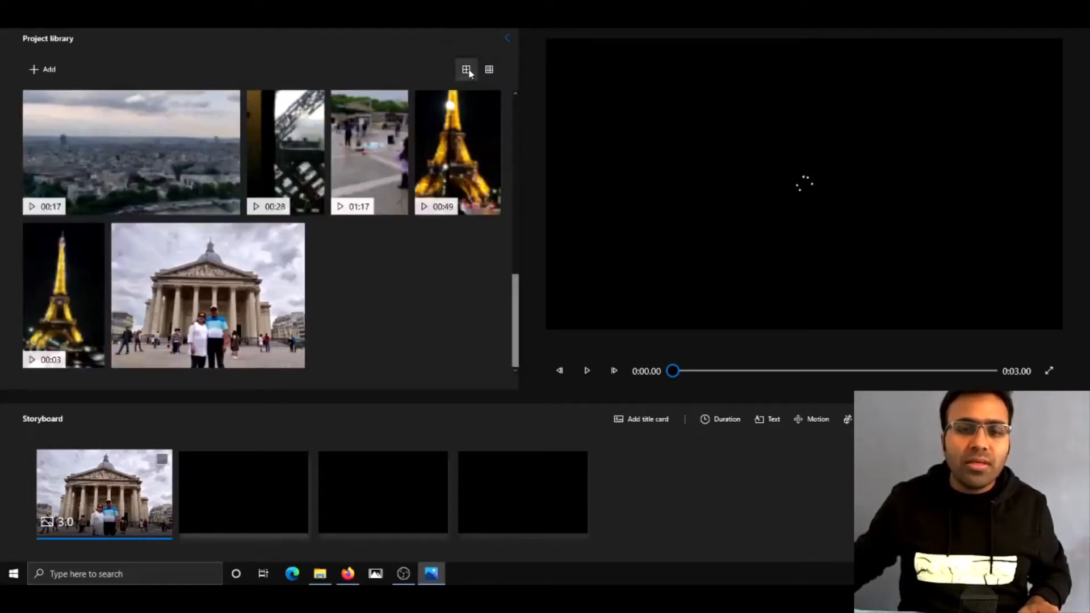
pyautogui.click(492, 73)
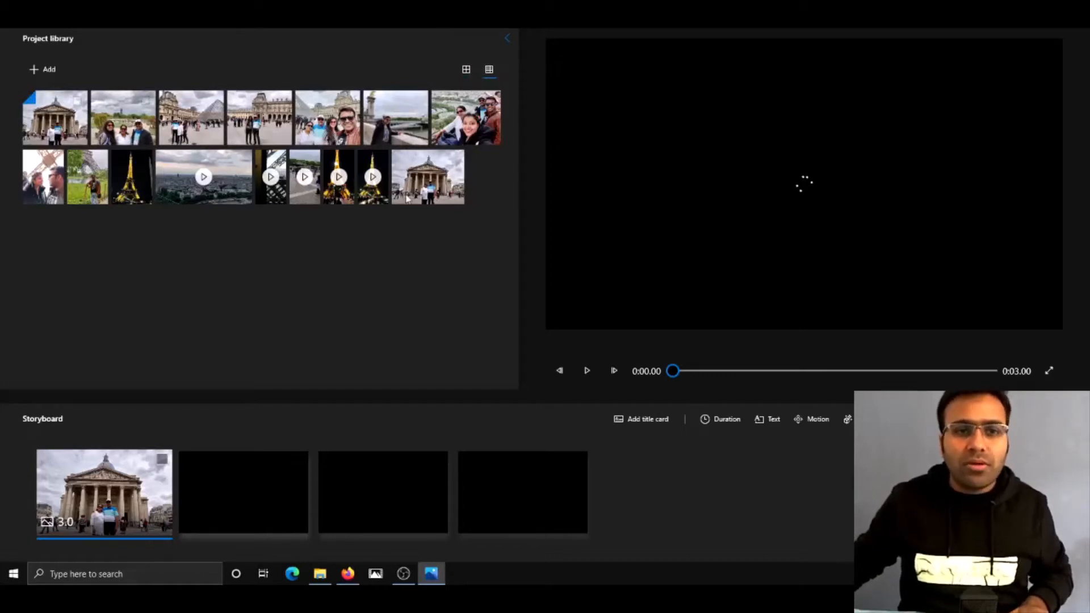
pyautogui.hotkey('ctrl', 'a')
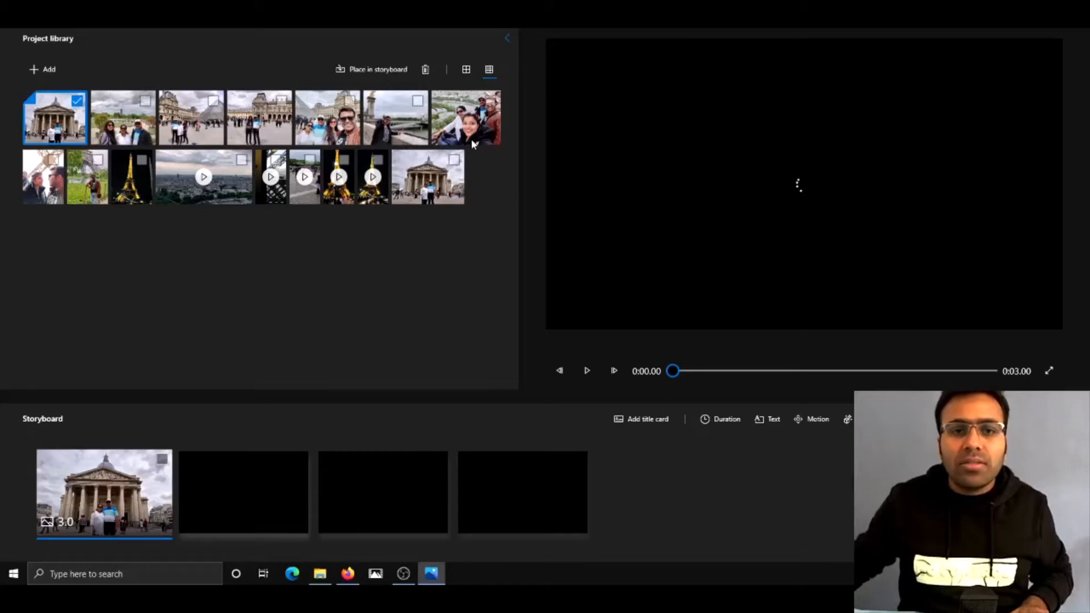
pyautogui.click(392, 71)
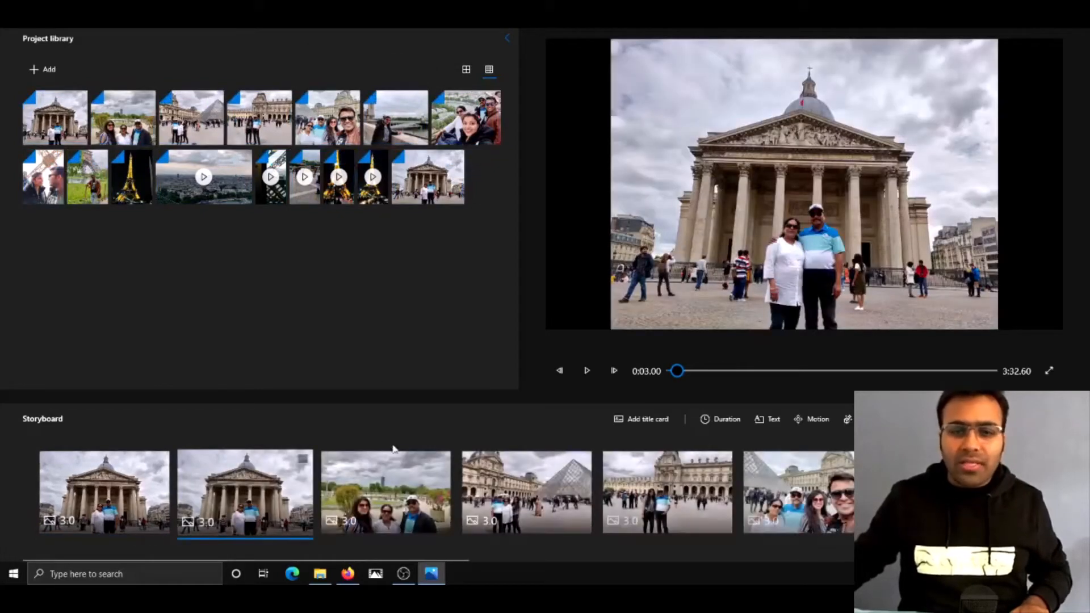
# Step: Open the duration options of the first storyboard photo and close them without a change
pyautogui.click(64, 522)
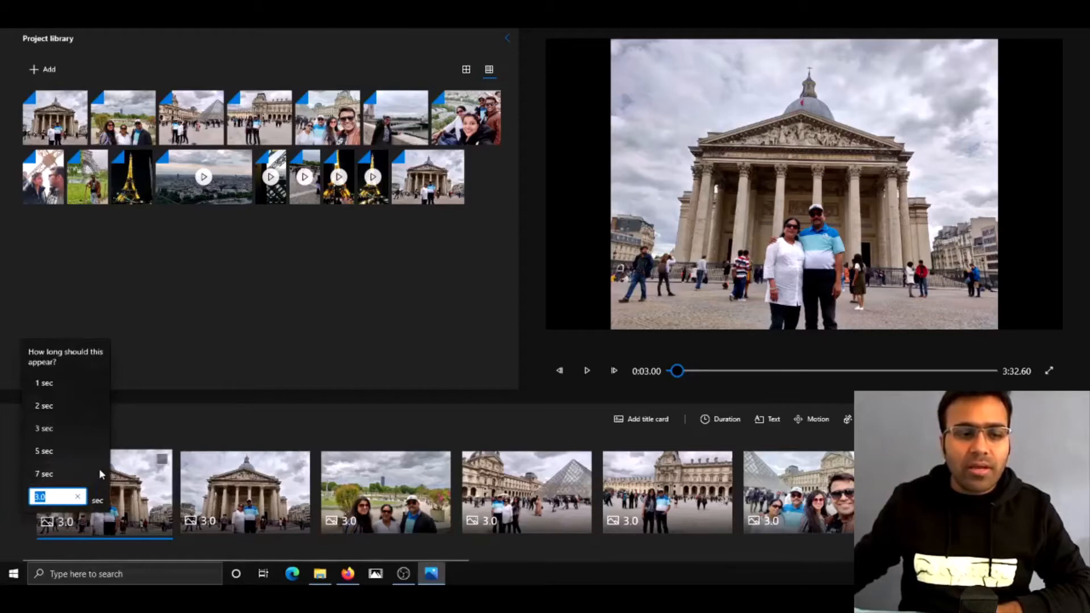
pyautogui.click(396, 255)
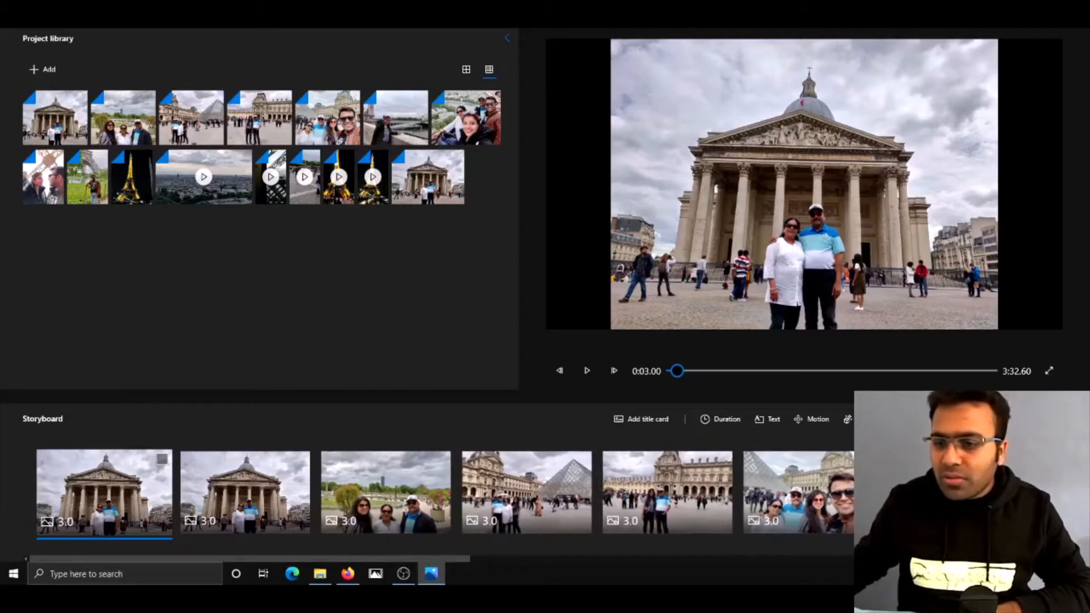
# Step: Look through the storyboard's video clips, previewing the two night Eiffel Tower clips and the city skyline clip
pyautogui.hscroll(2, 908, 493)
pyautogui.hscroll(1, 908, 493)
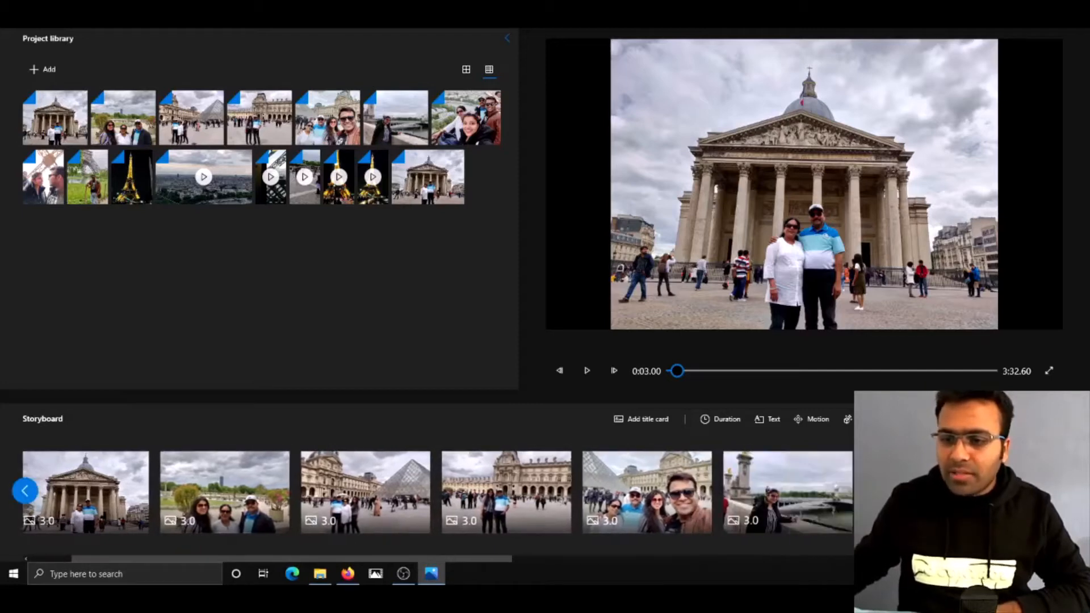
pyautogui.hscroll(8, 764, 526)
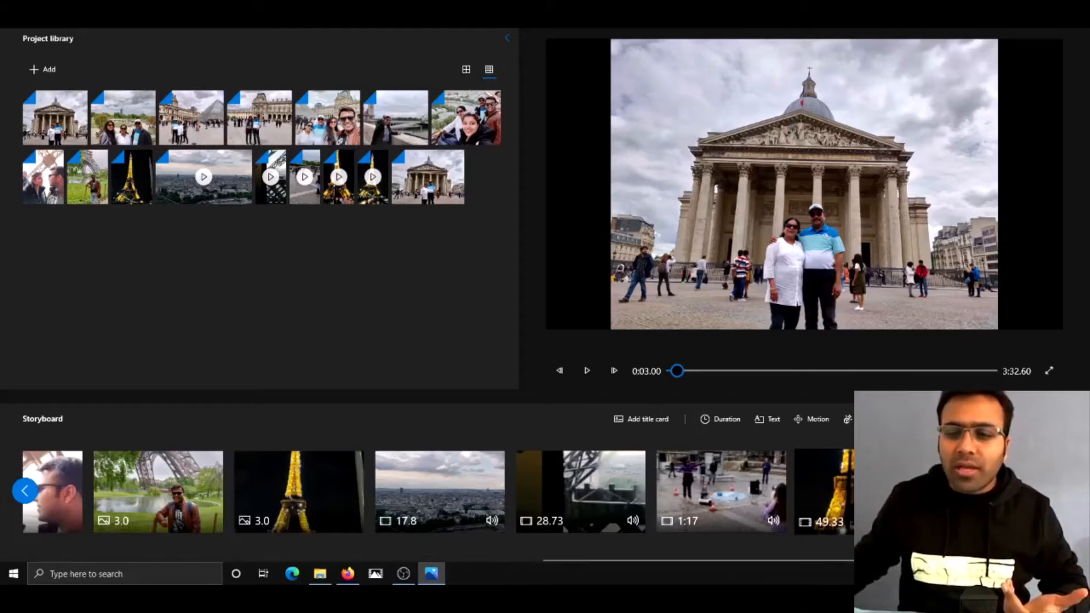
pyautogui.click(874, 494)
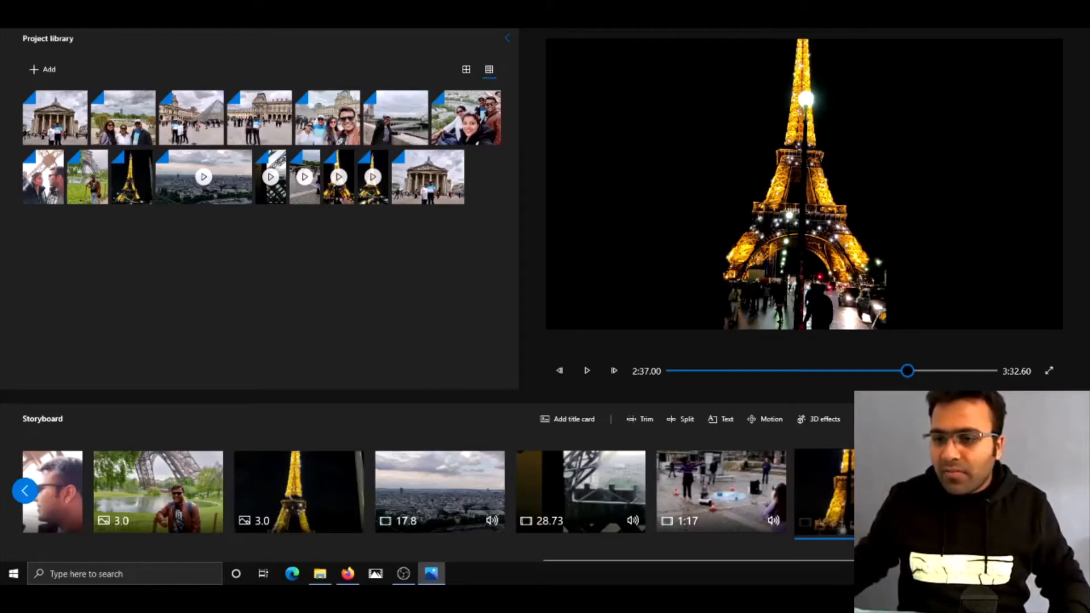
pyautogui.click(994, 492)
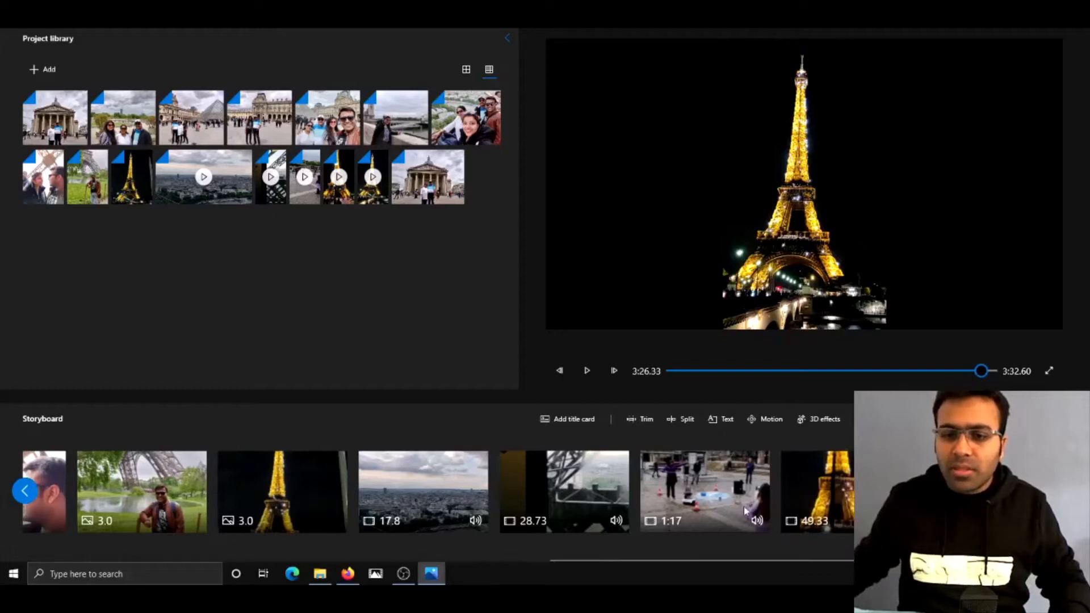
pyautogui.click(424, 489)
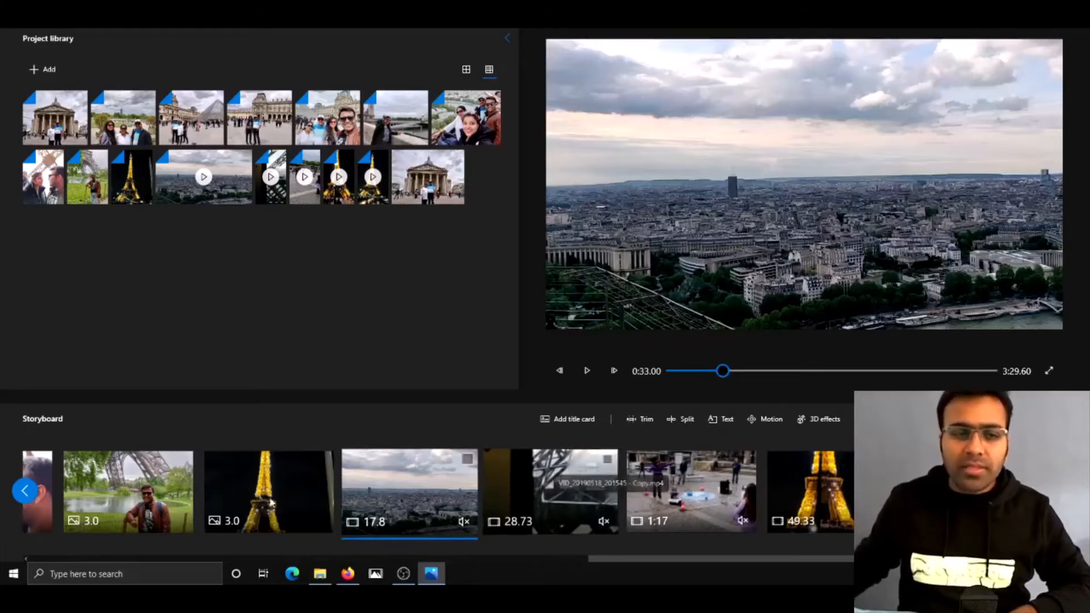
# Step: Delete the 28.73-second video clip that follows the city skyline clip from the storyboard
pyautogui.click(606, 460)
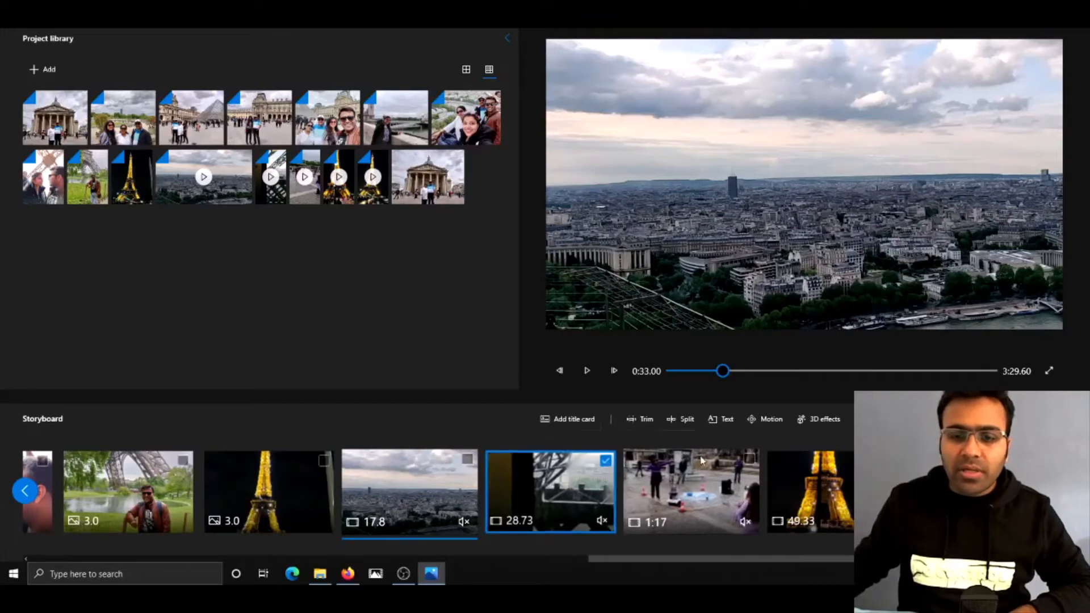
pyautogui.press('Delete')
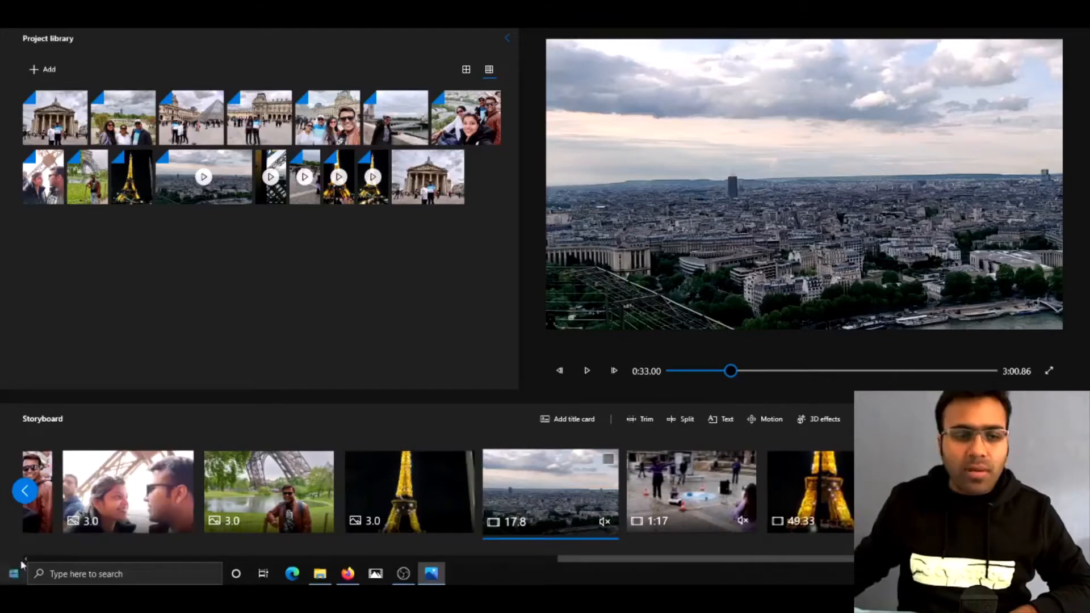
pyautogui.click(25, 497)
pyautogui.click(25, 497)
pyautogui.click(25, 498)
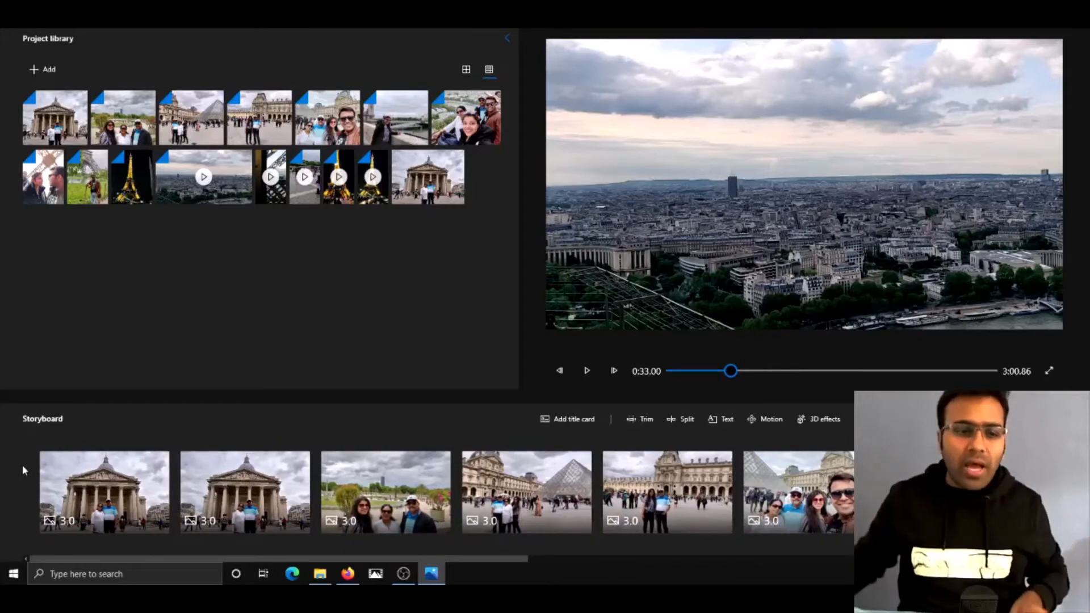
# Step: Add a title card before the first storyboard photo and set its text to "My Trip To Paris"
pyautogui.click(96, 488)
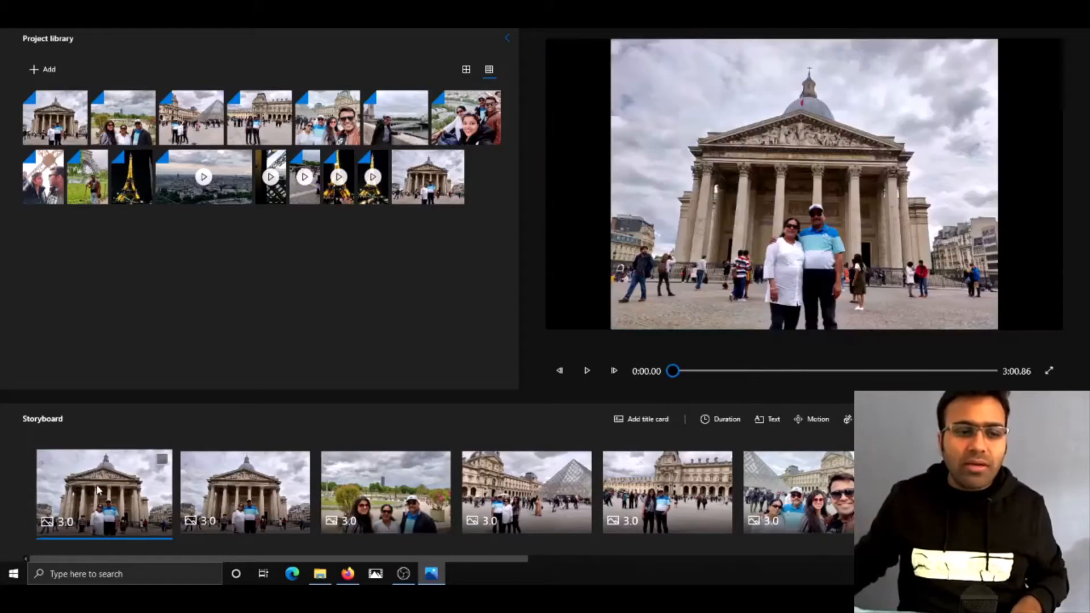
pyautogui.click(641, 420)
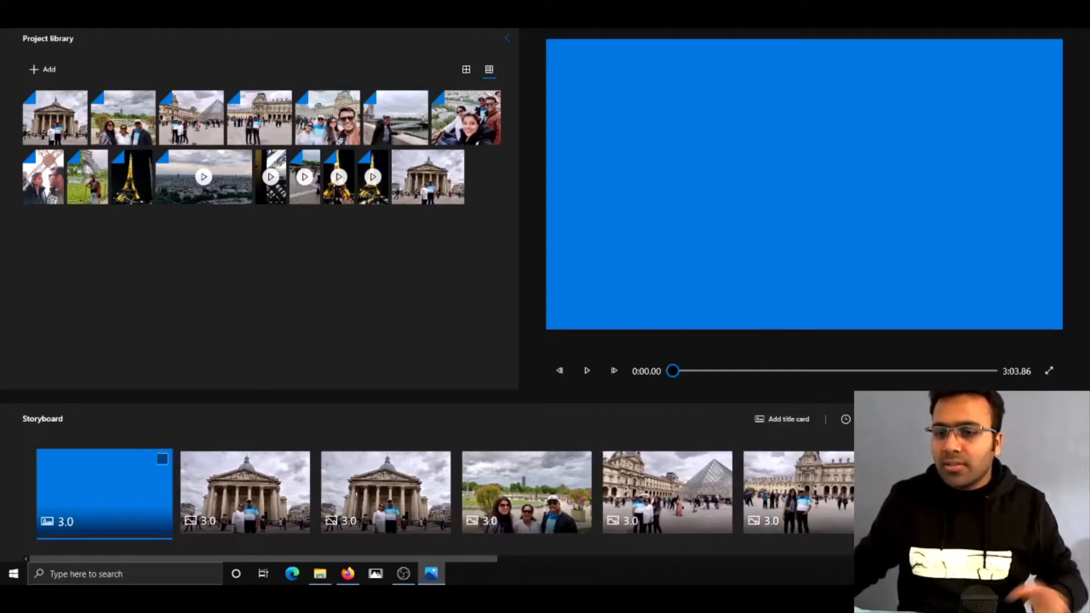
pyautogui.click(917, 418)
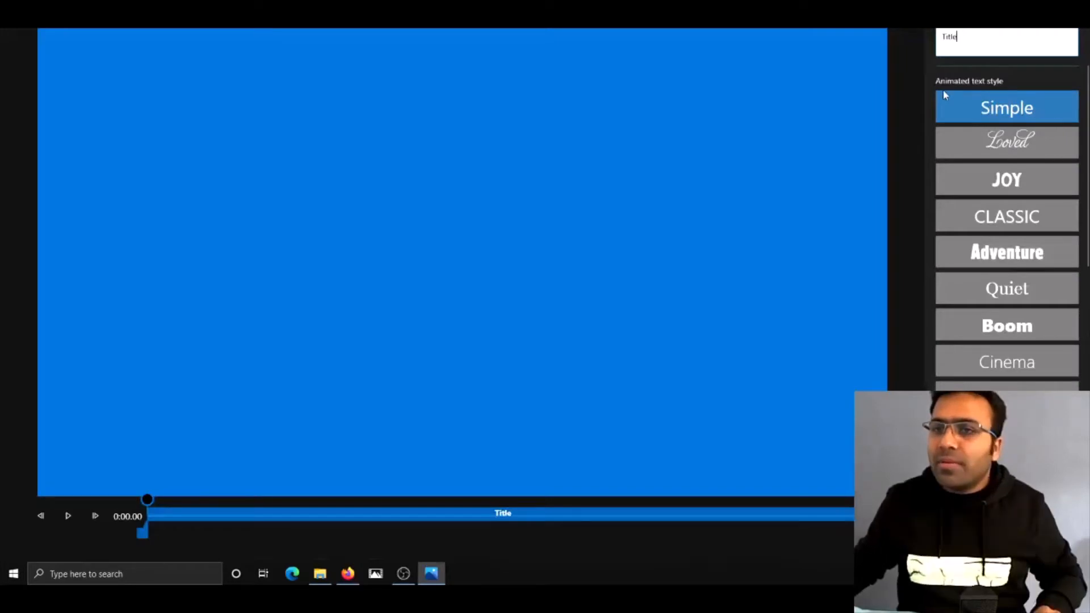
pyautogui.moveTo(972, 39); pyautogui.dragTo(912, 36)
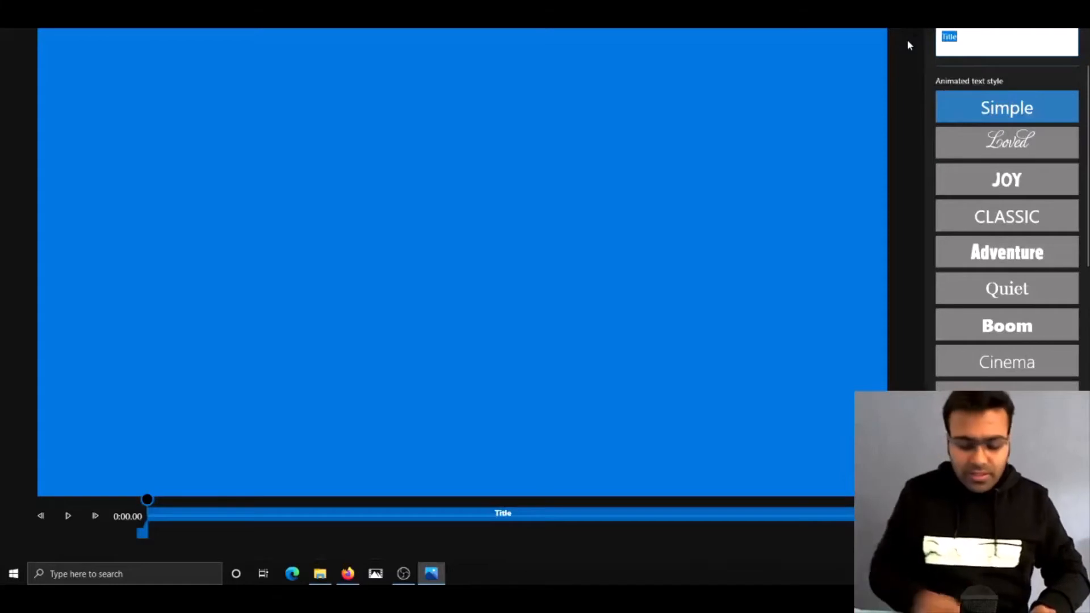
pyautogui.write('Mz I')
pyautogui.write('rip')
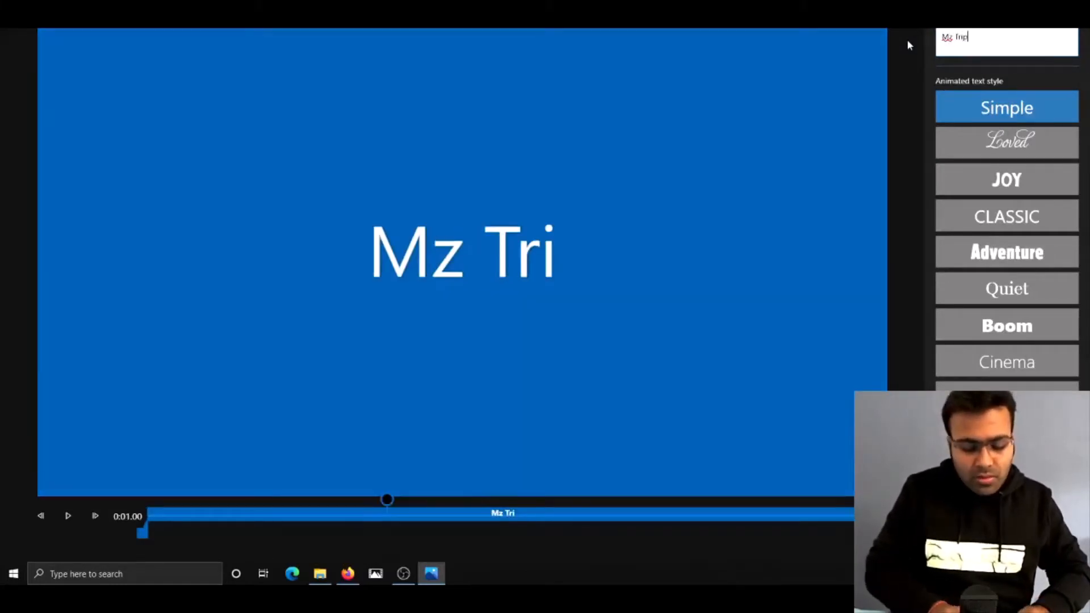
pyautogui.write(' To Paris')
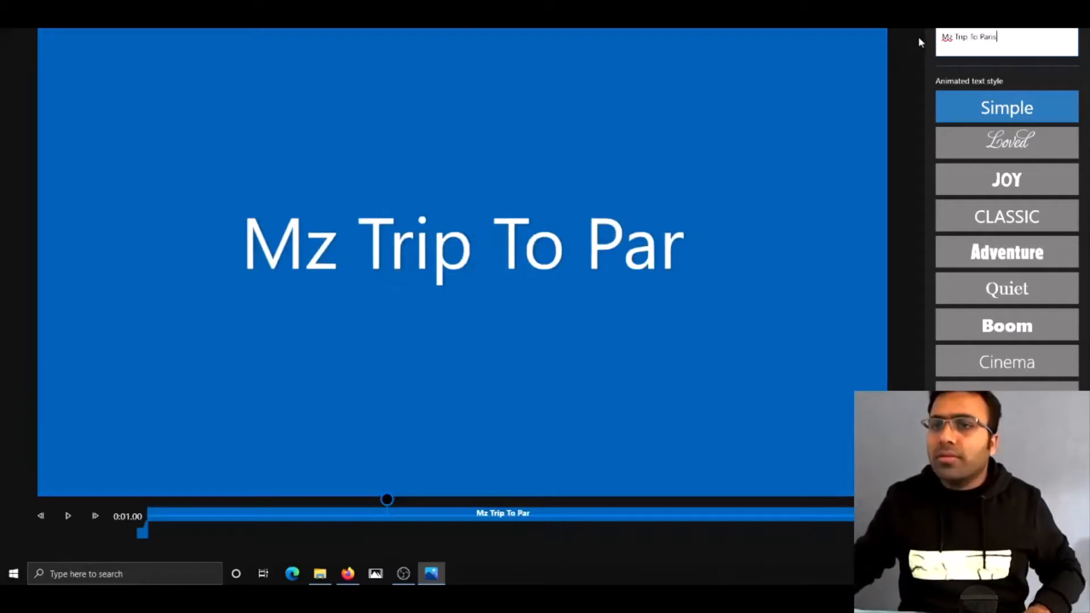
pyautogui.click(955, 37)
pyautogui.press('BackSpace')
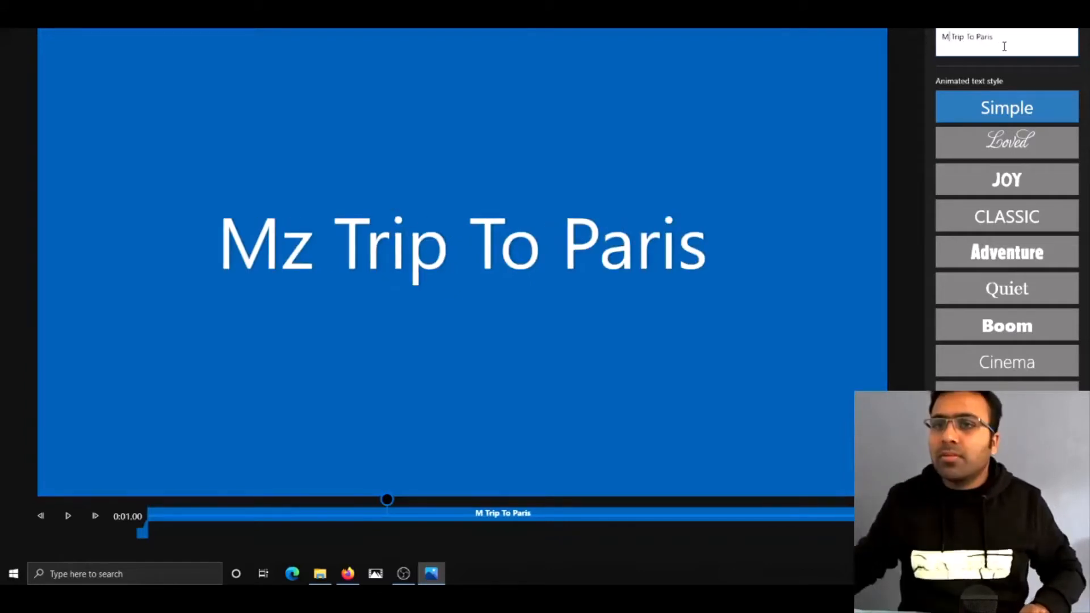
pyautogui.write('y')
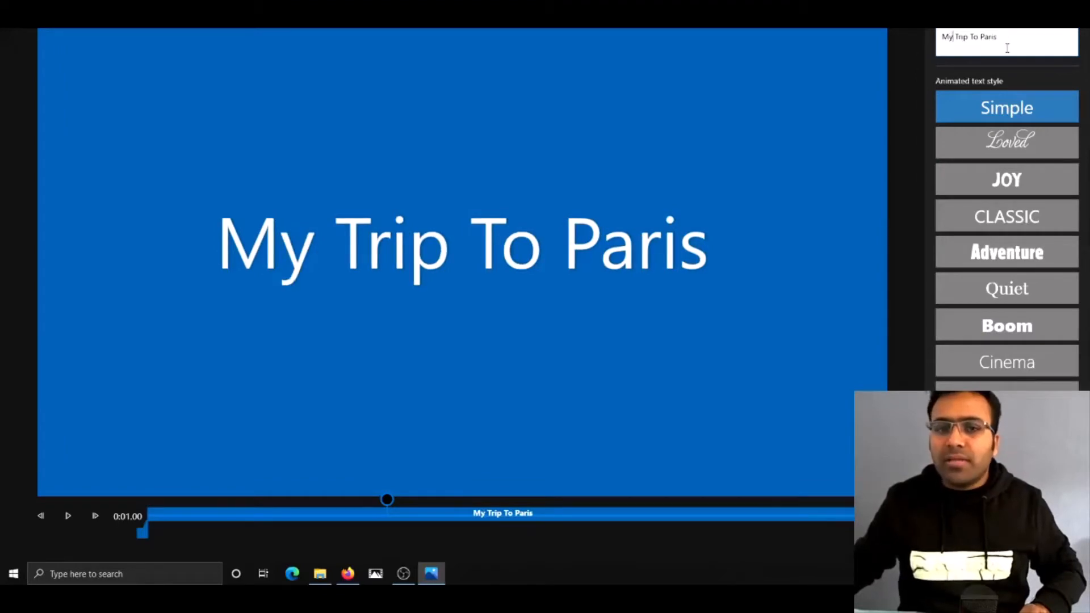
# Step: Try the Loved, Joy and Adventure text styles on the title, viewing Adventure in the Title 2, Title 1 and top-aligned layouts
pyautogui.click(1004, 148)
pyautogui.click(1006, 180)
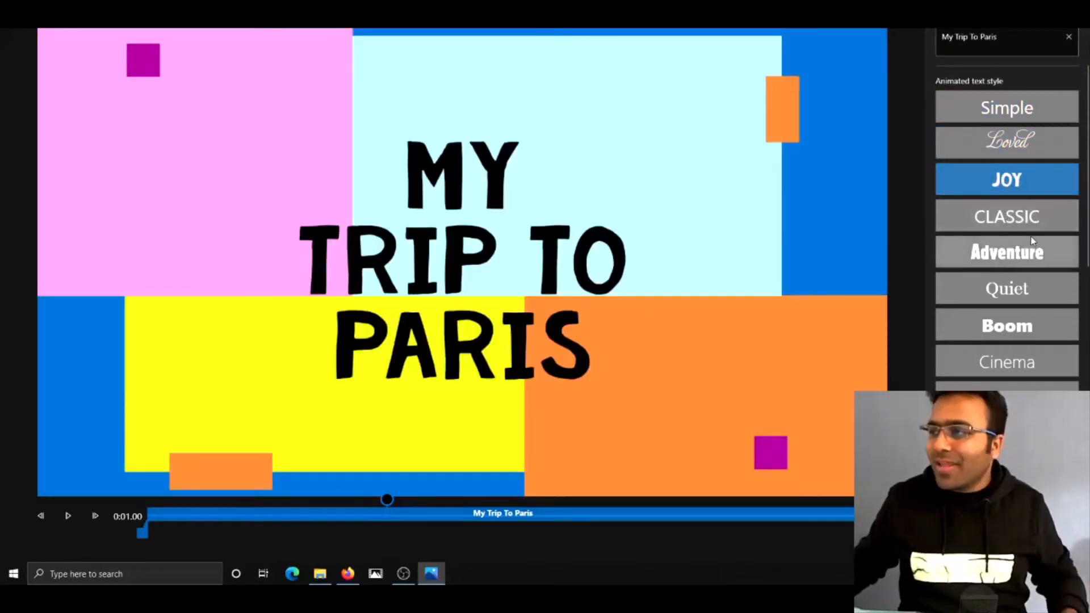
pyautogui.click(1025, 254)
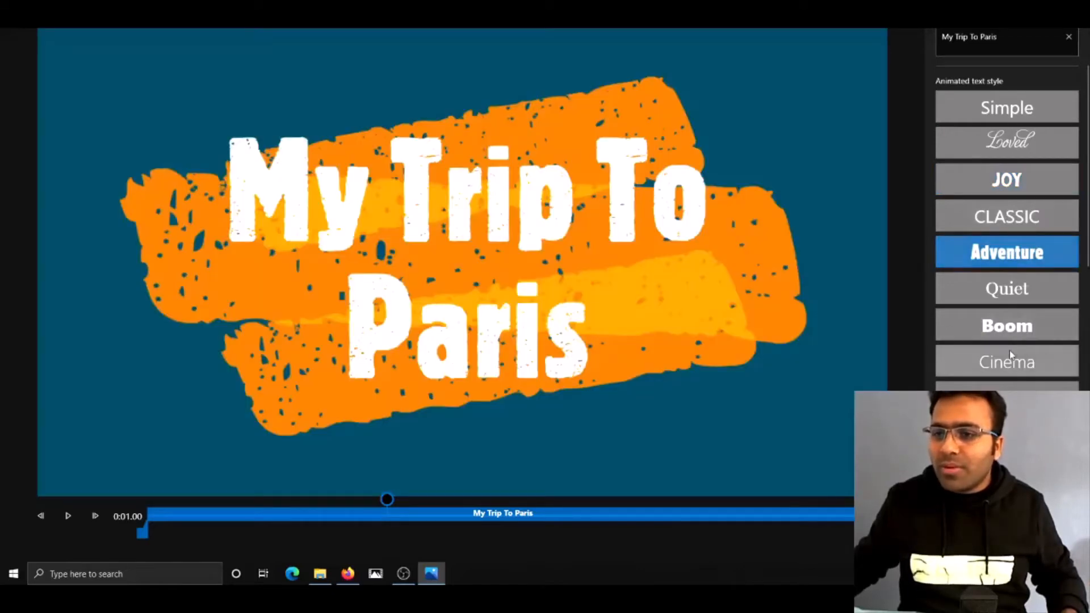
pyautogui.scroll(-1, 1009, 355)
pyautogui.scroll(-3, 1010, 354)
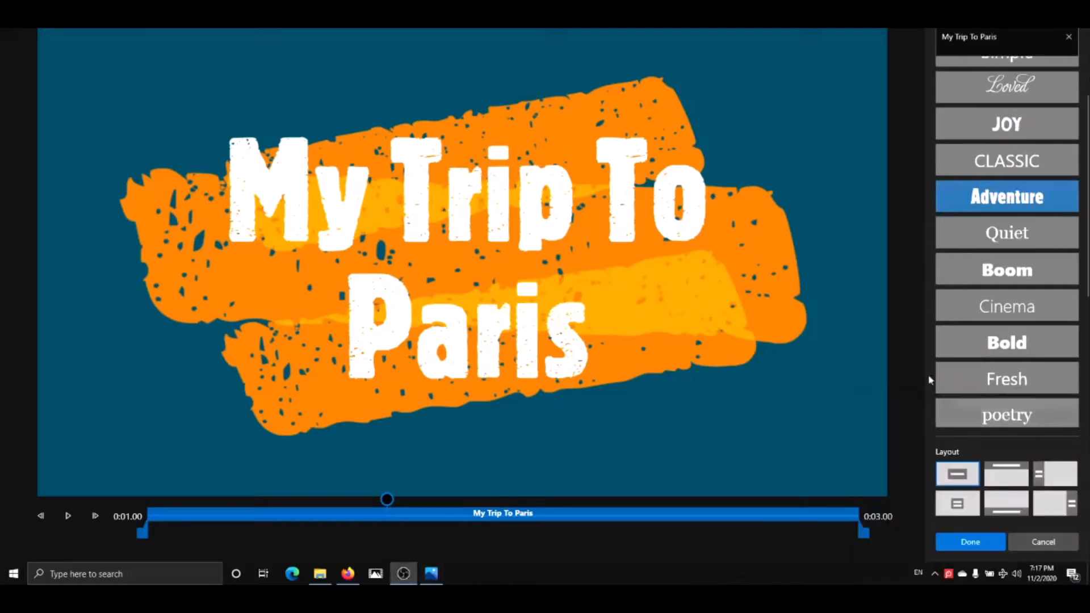
pyautogui.click(956, 505)
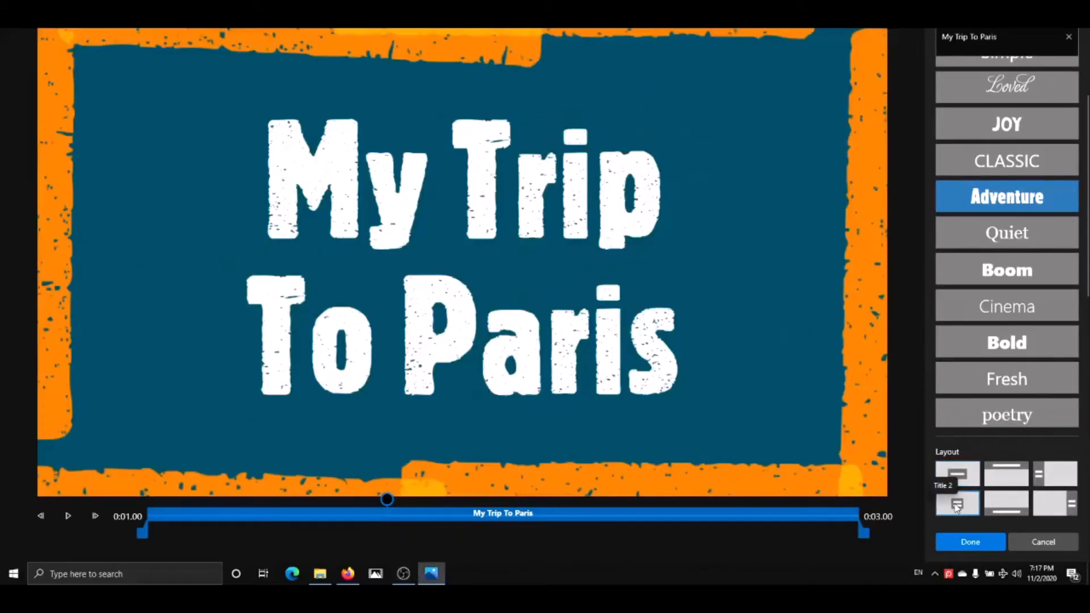
pyautogui.click(957, 475)
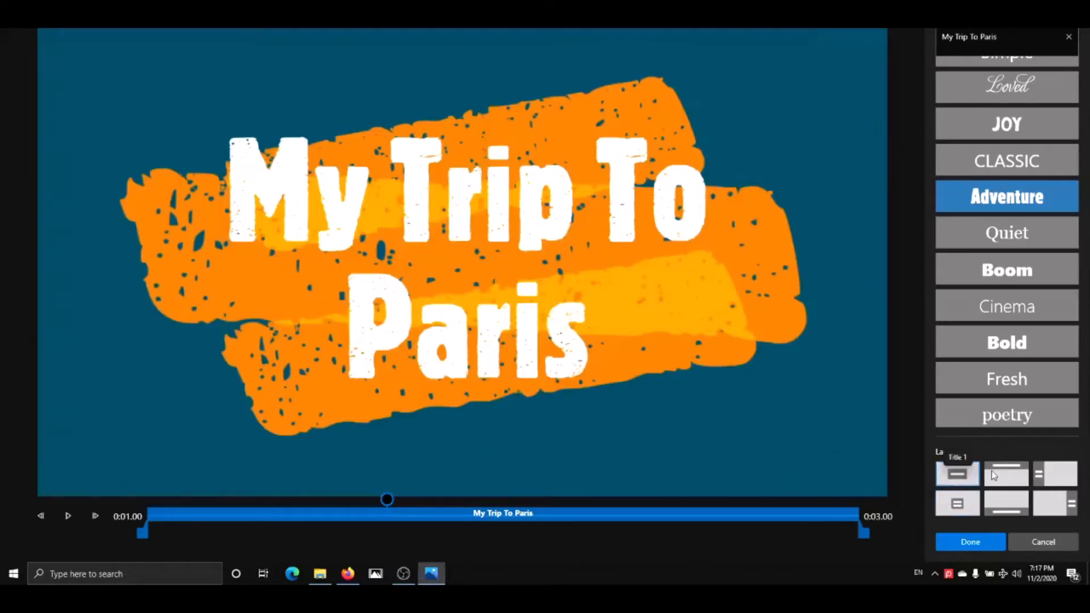
pyautogui.click(994, 476)
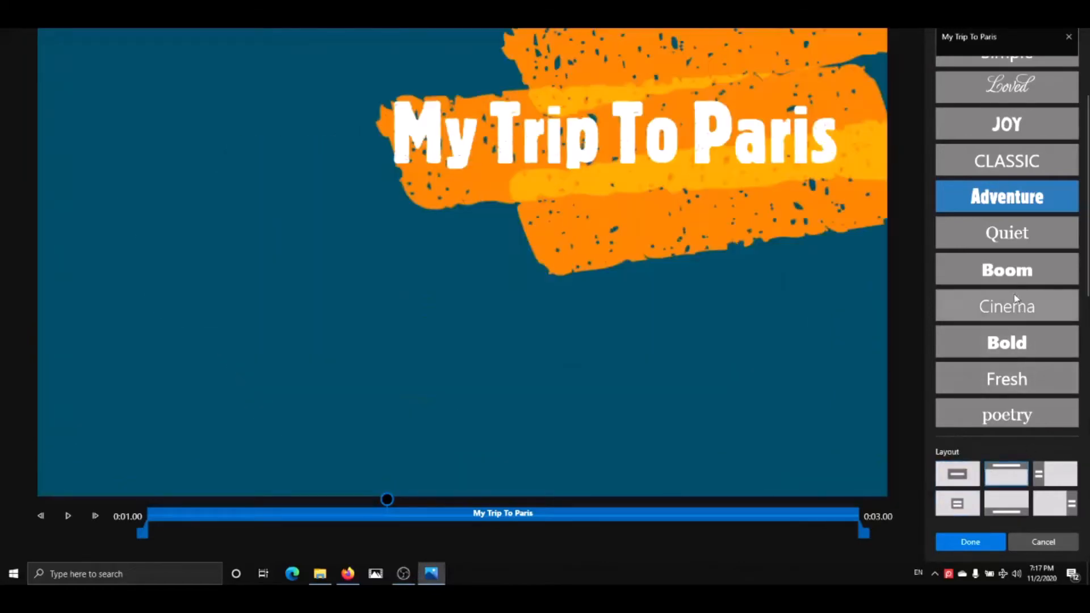
# Step: Try the Quiet text style on the title with the left, right and bottom text layouts
pyautogui.click(1006, 244)
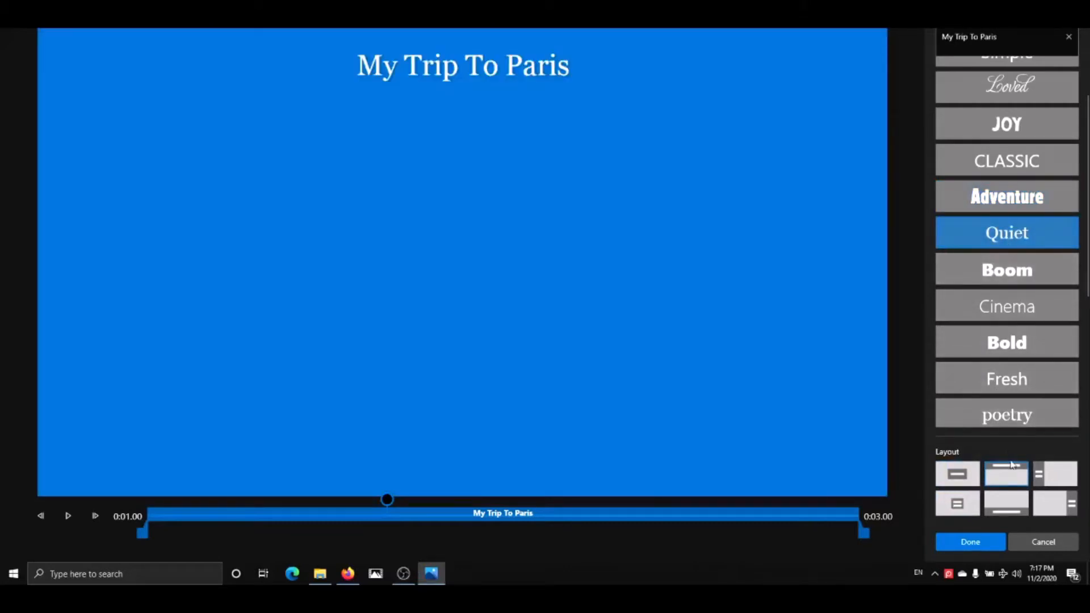
pyautogui.click(1040, 476)
pyautogui.click(1043, 504)
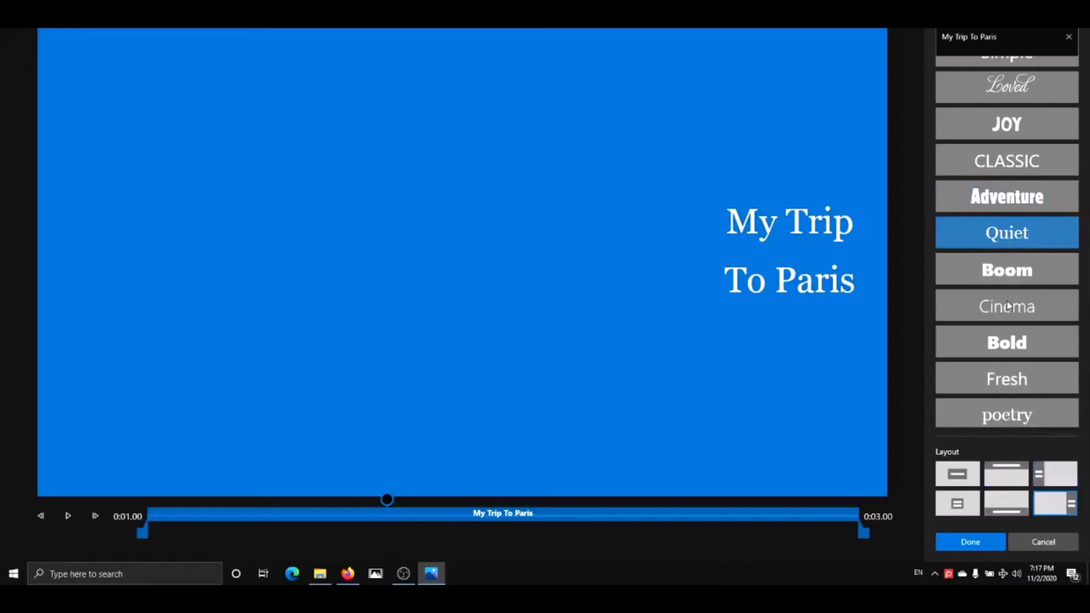
pyautogui.scroll(-2, 1008, 306)
pyautogui.click(1007, 502)
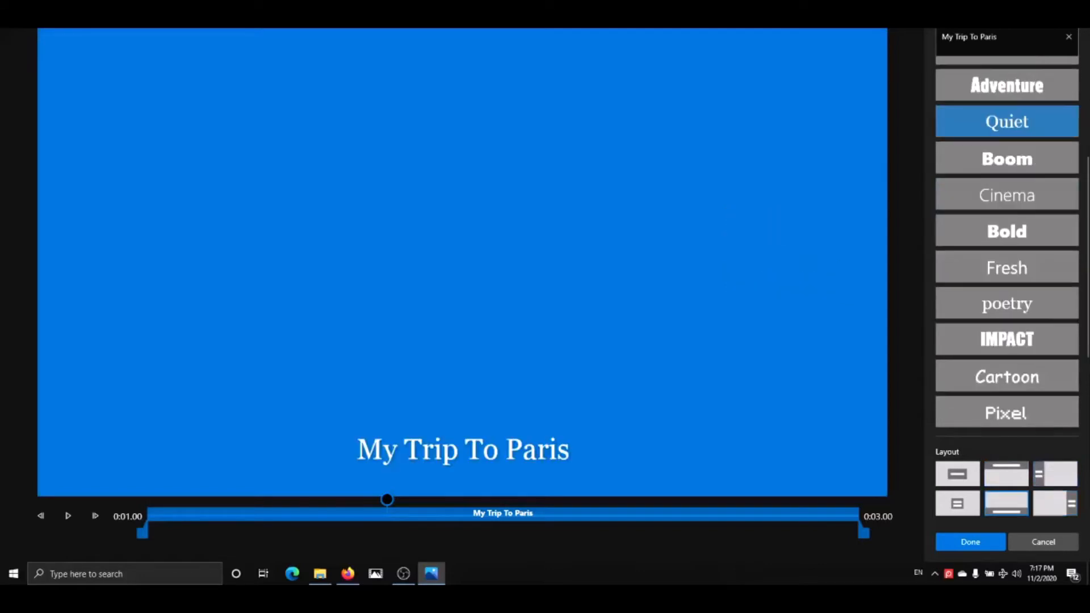
# Step: Apply the Joy text style with the Title 2 layout to the title card's text
pyautogui.scroll(1, 1024, 192)
pyautogui.scroll(2, 1025, 192)
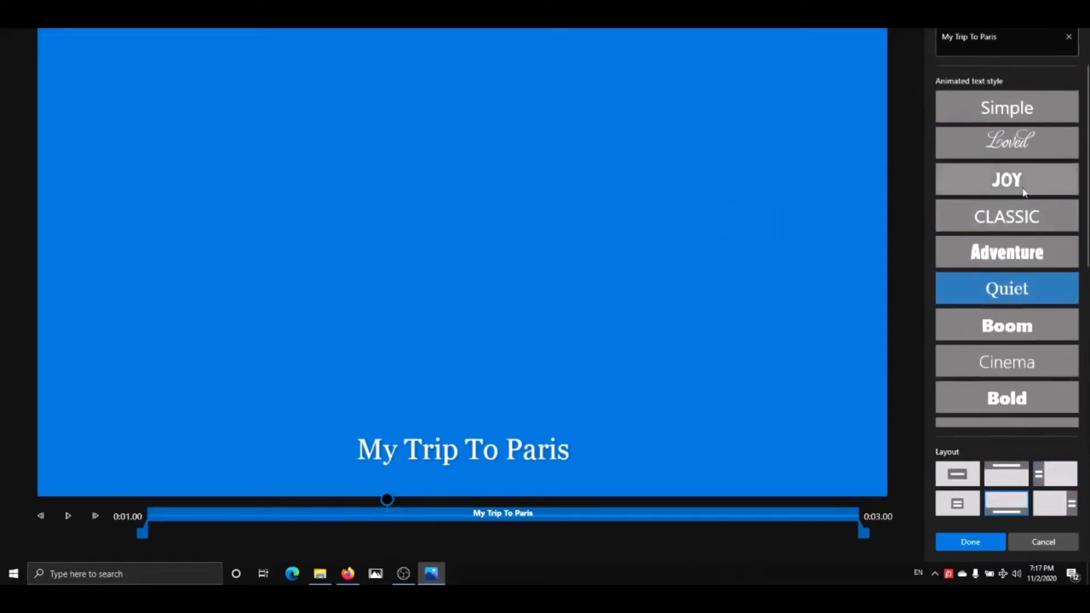
pyautogui.click(1014, 184)
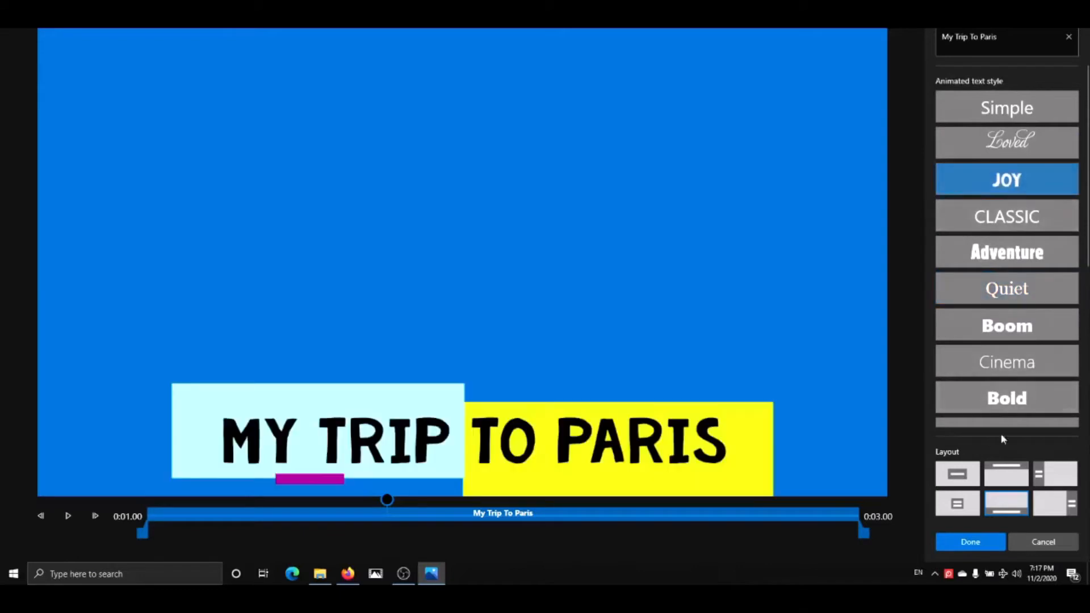
pyautogui.click(972, 502)
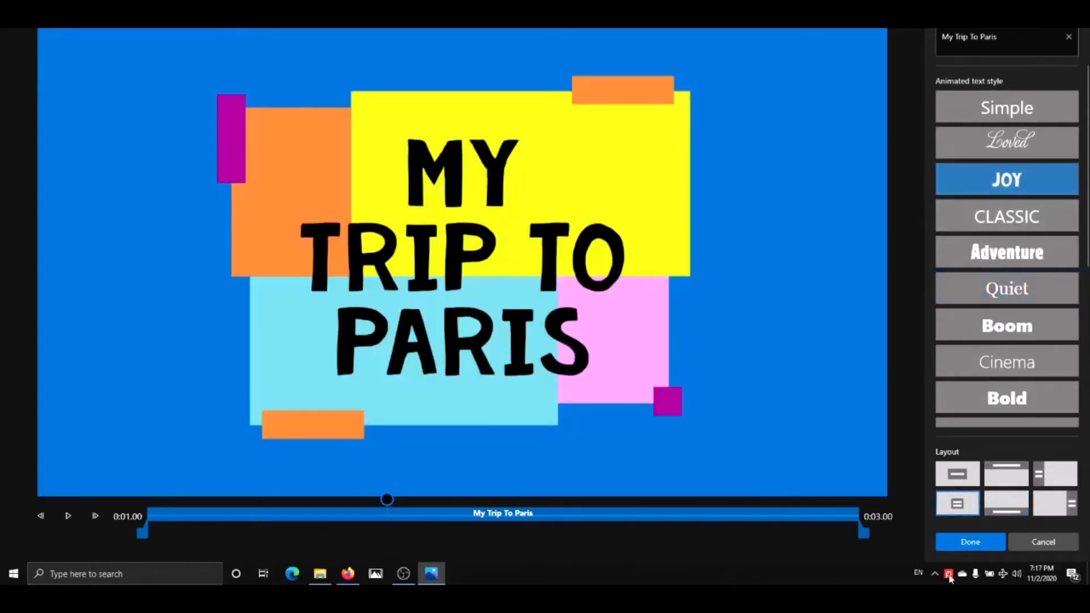
pyautogui.click(968, 547)
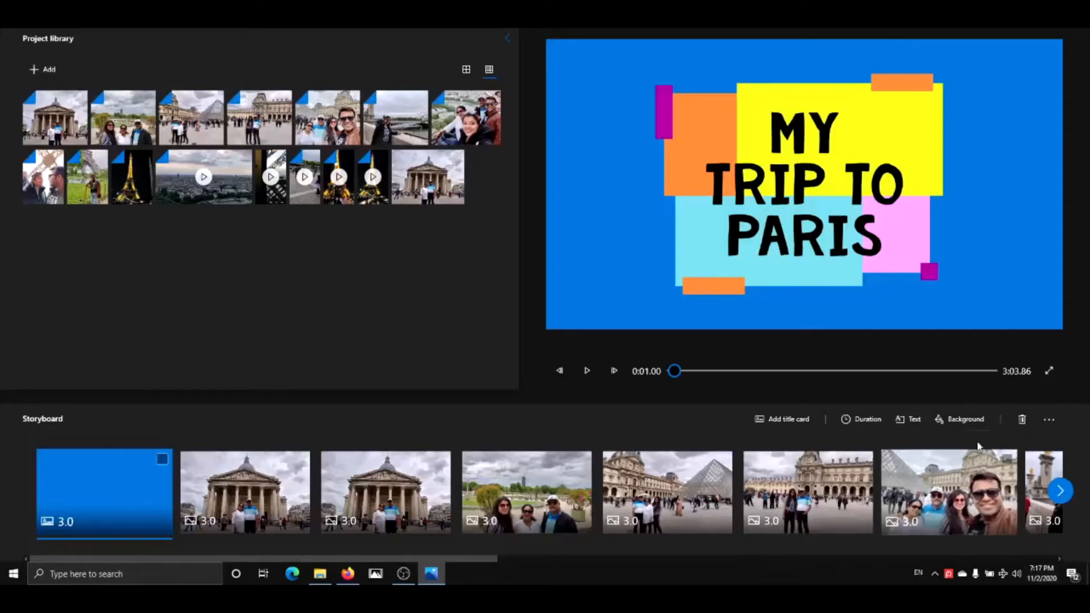
# Step: Change the title card's background to the pale cream colour
pyautogui.click(969, 423)
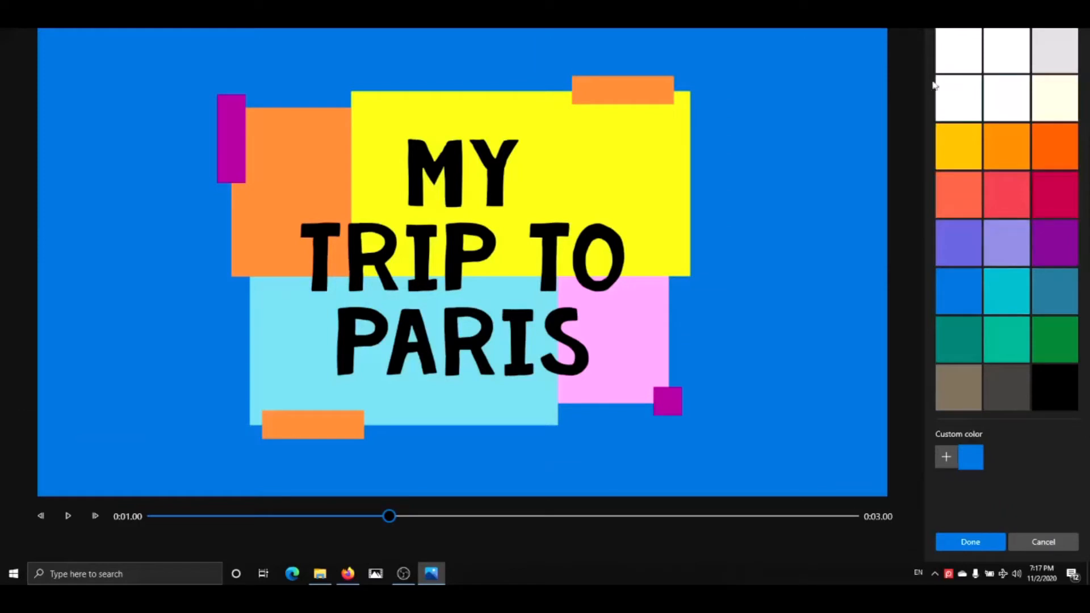
pyautogui.click(962, 139)
pyautogui.click(1050, 106)
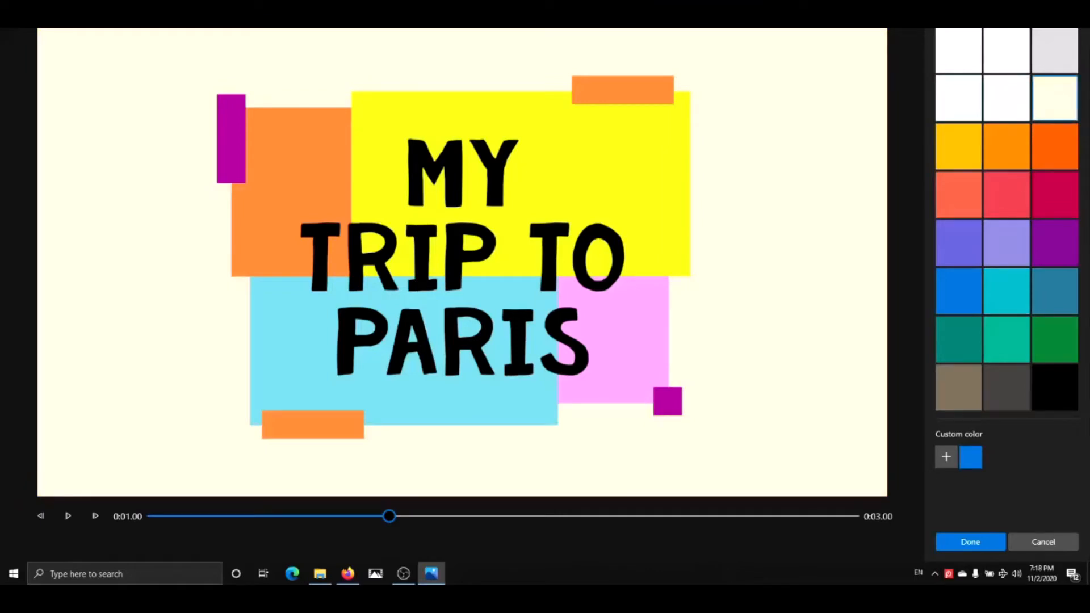
pyautogui.click(964, 544)
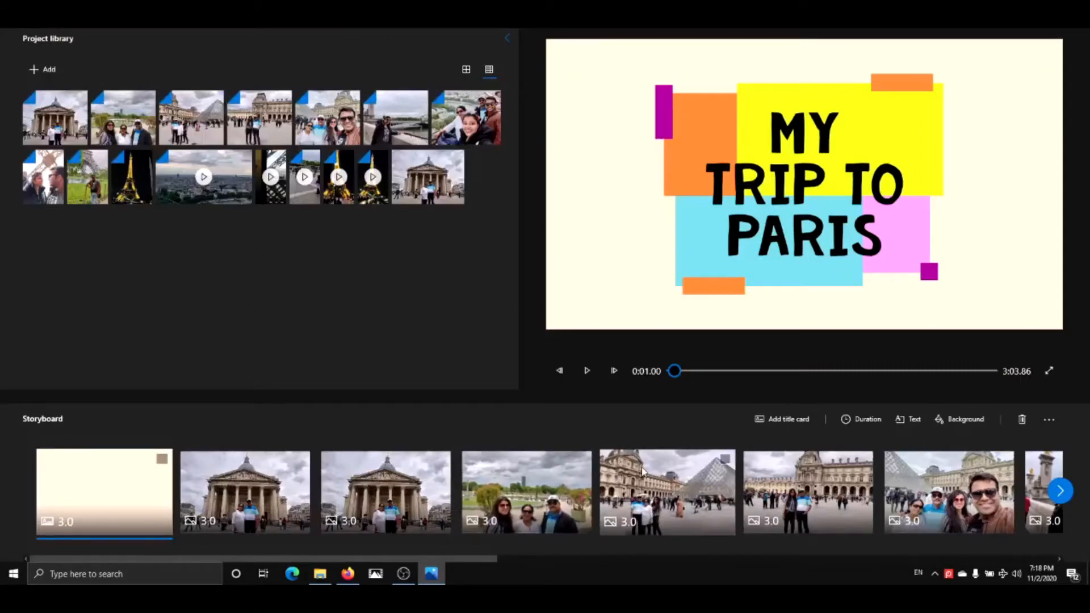
# Step: Add the text "Patheon" to the first photo after the title card, using the Quiet style and the top layout
pyautogui.click(253, 491)
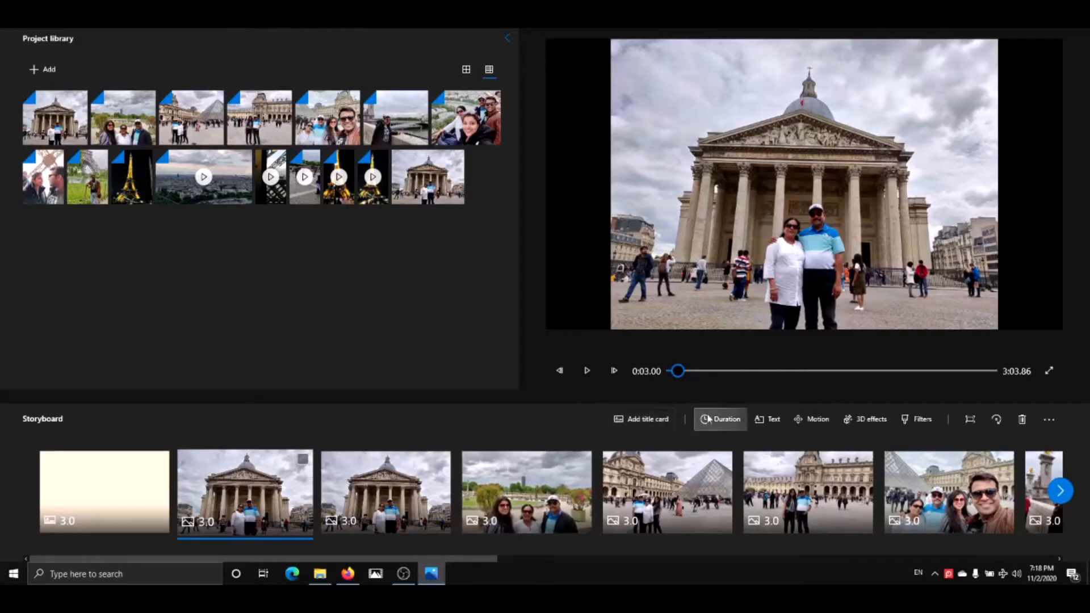
pyautogui.click(771, 423)
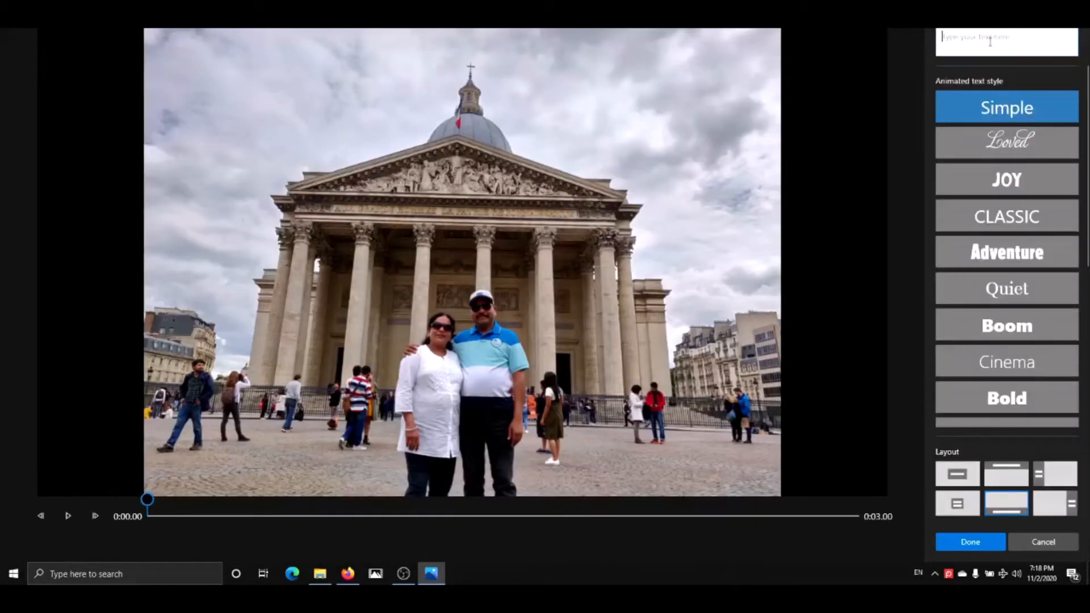
pyautogui.write('Path')
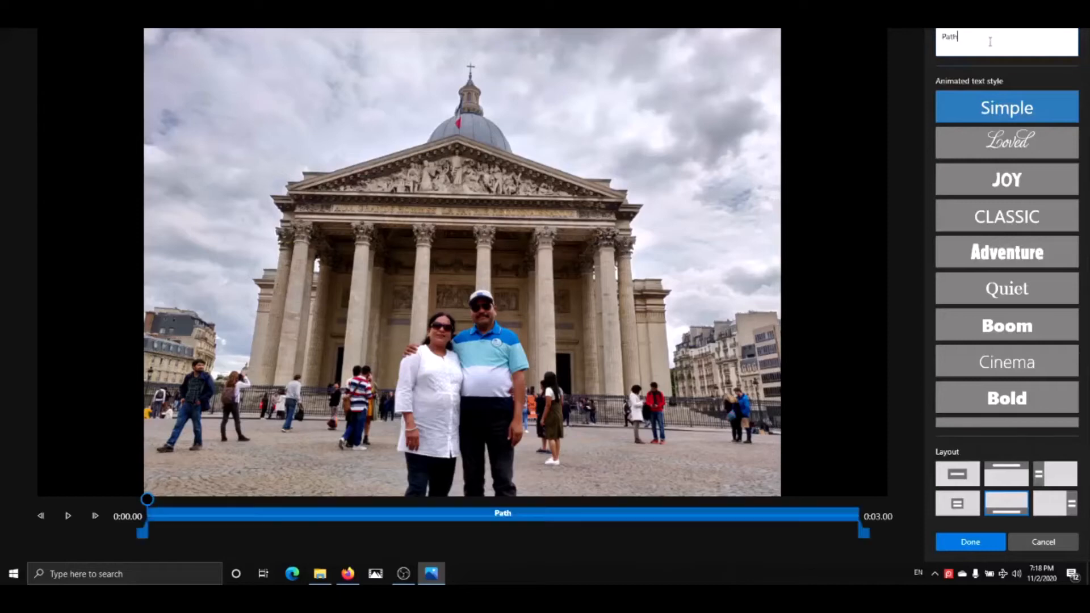
pyautogui.write('eon')
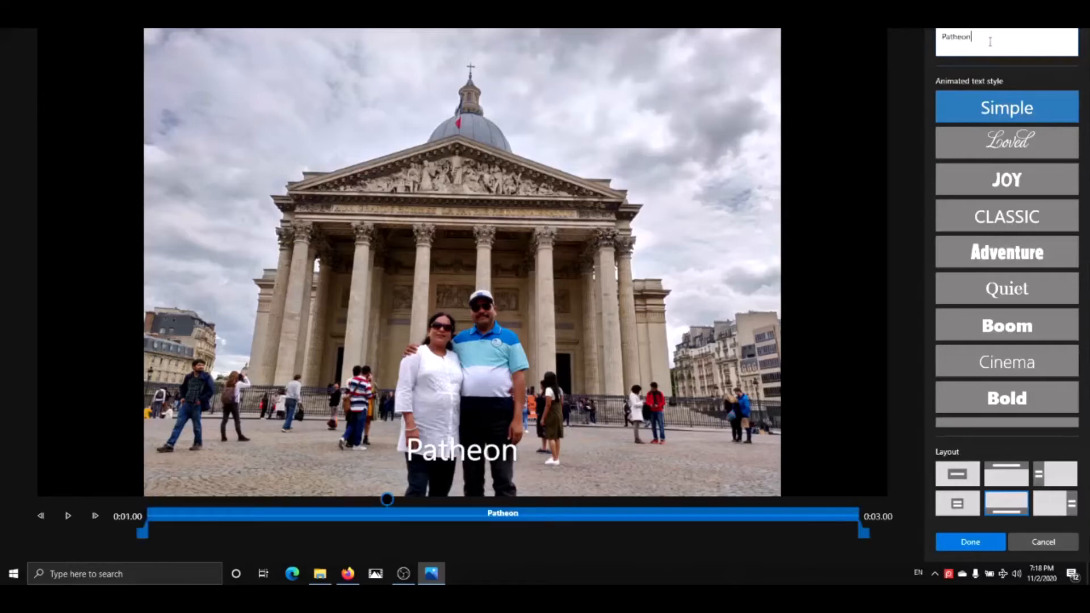
pyautogui.click(1014, 464)
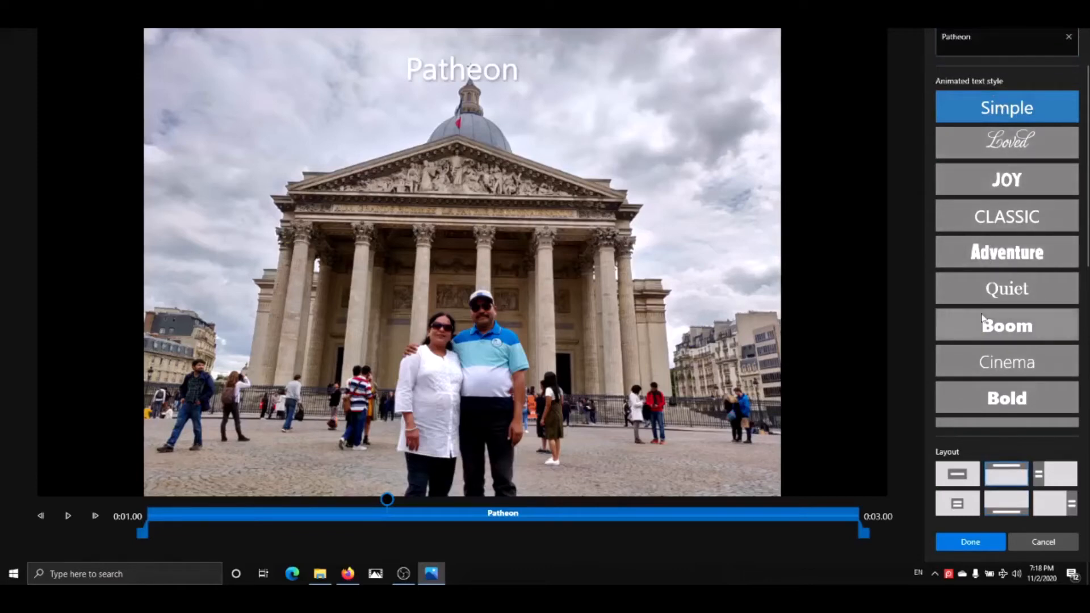
pyautogui.click(1011, 291)
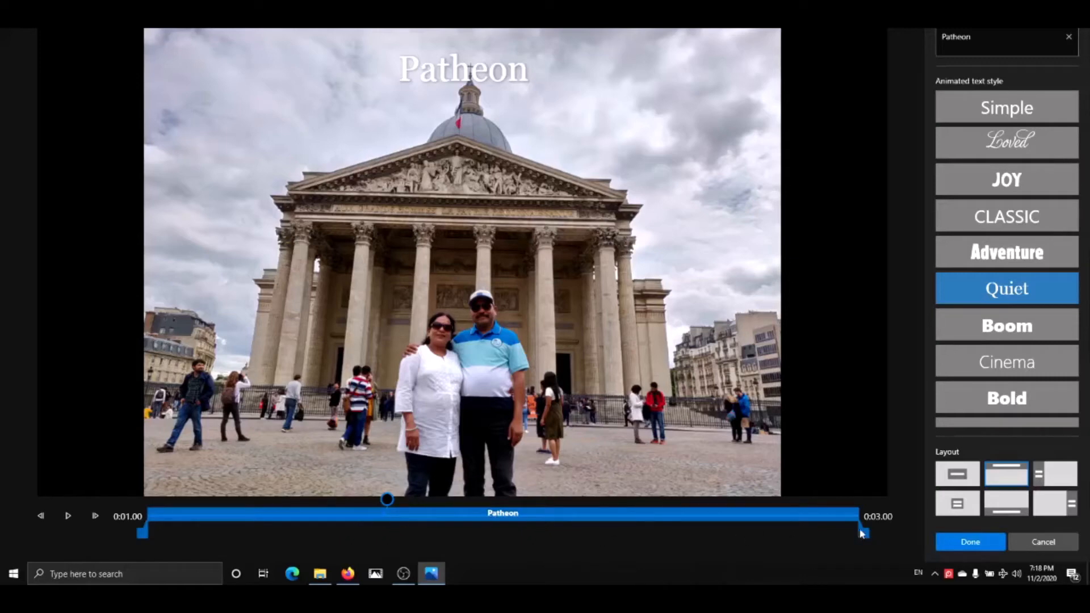
# Step: Shorten the "Patheon" text's display time so it ends shortly before the photo does, and apply the text
pyautogui.moveTo(856, 536); pyautogui.dragTo(474, 533)
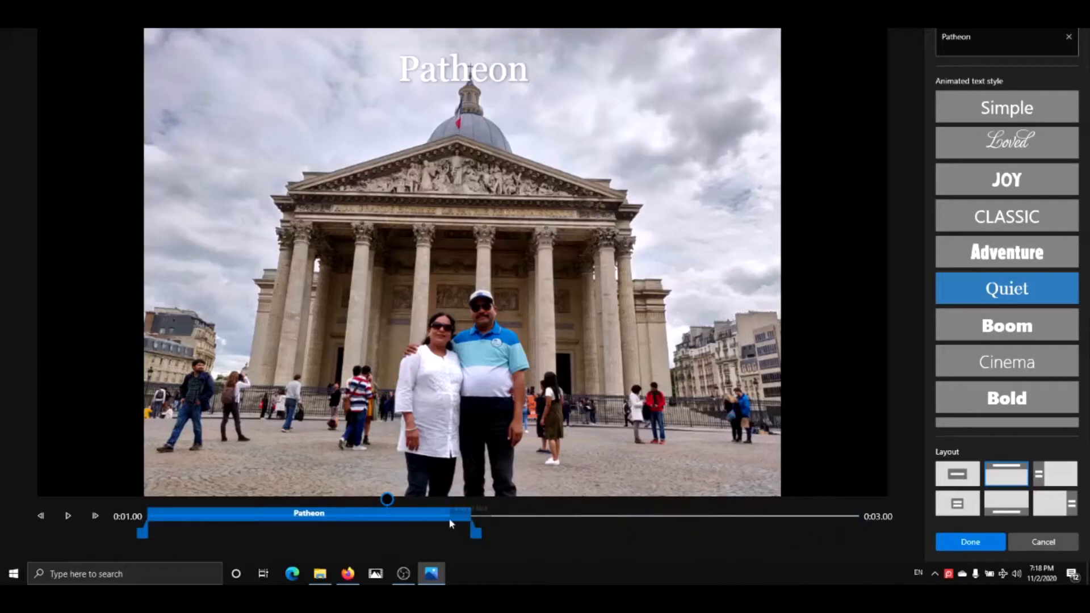
pyautogui.moveTo(476, 533); pyautogui.dragTo(775, 527)
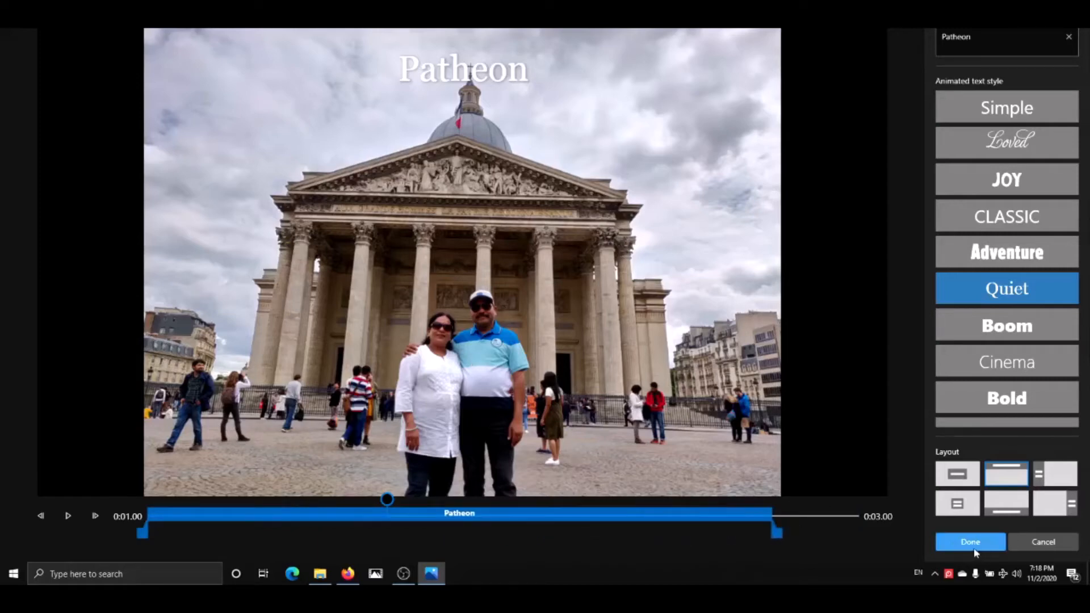
pyautogui.click(958, 545)
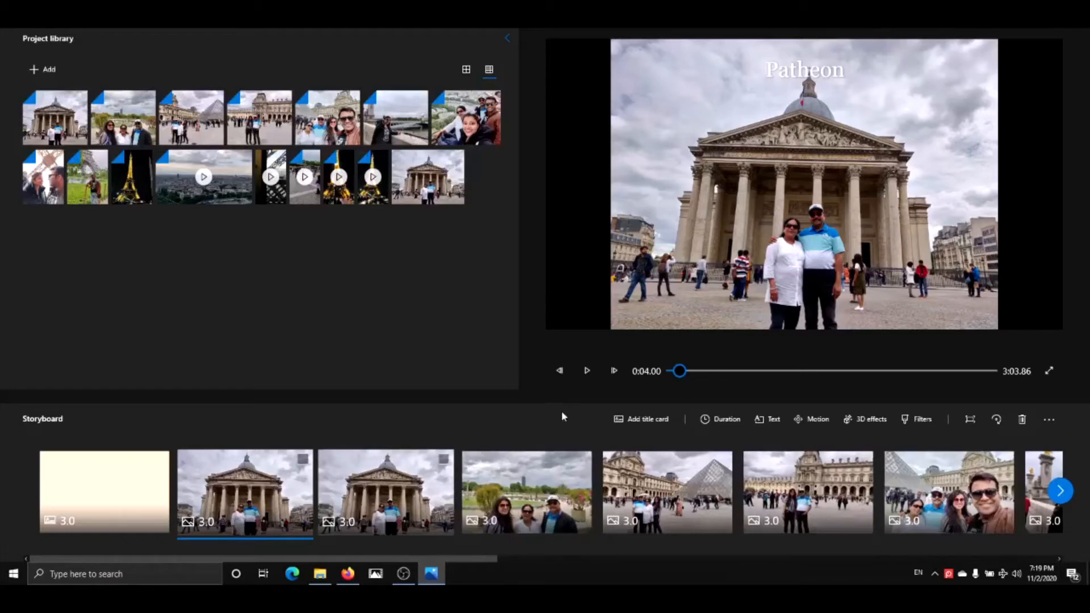
# Step: Apply the Zoom in center motion to the second Pantheon photo in the storyboard
pyautogui.click(407, 471)
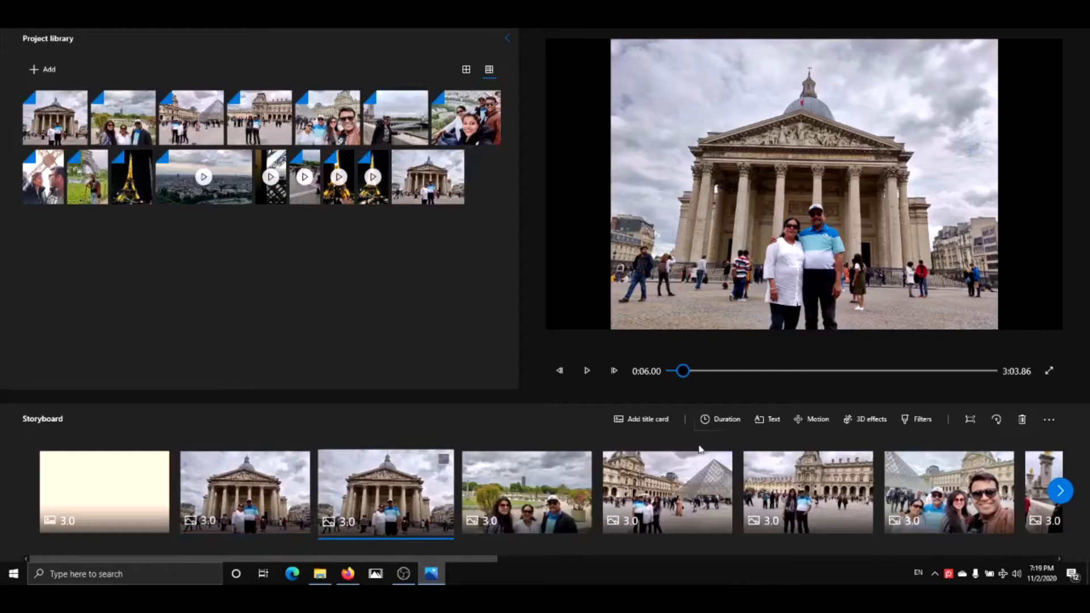
pyautogui.click(809, 423)
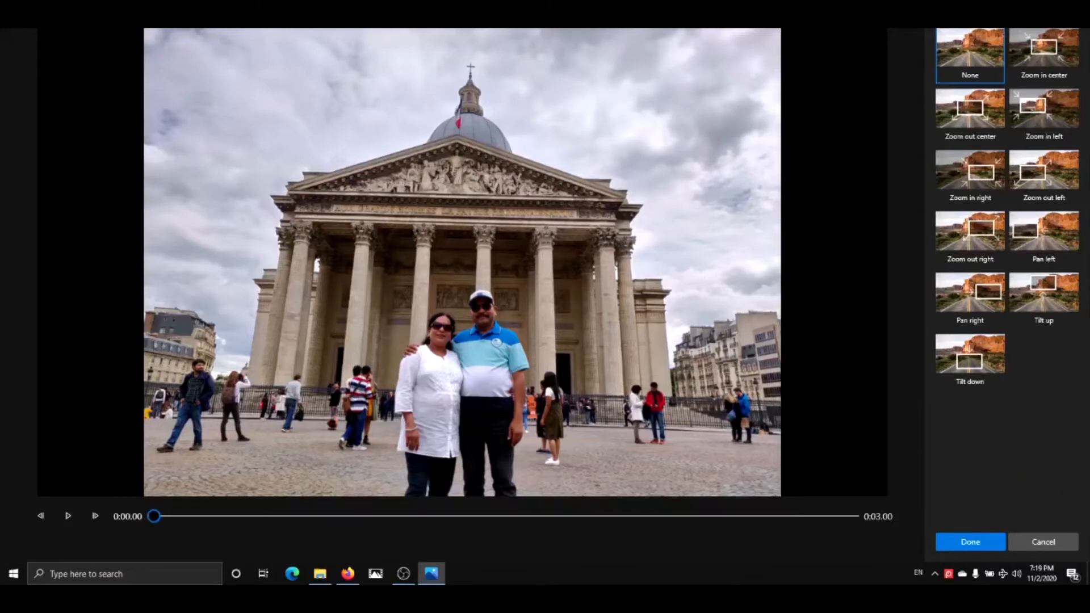
pyautogui.click(1032, 54)
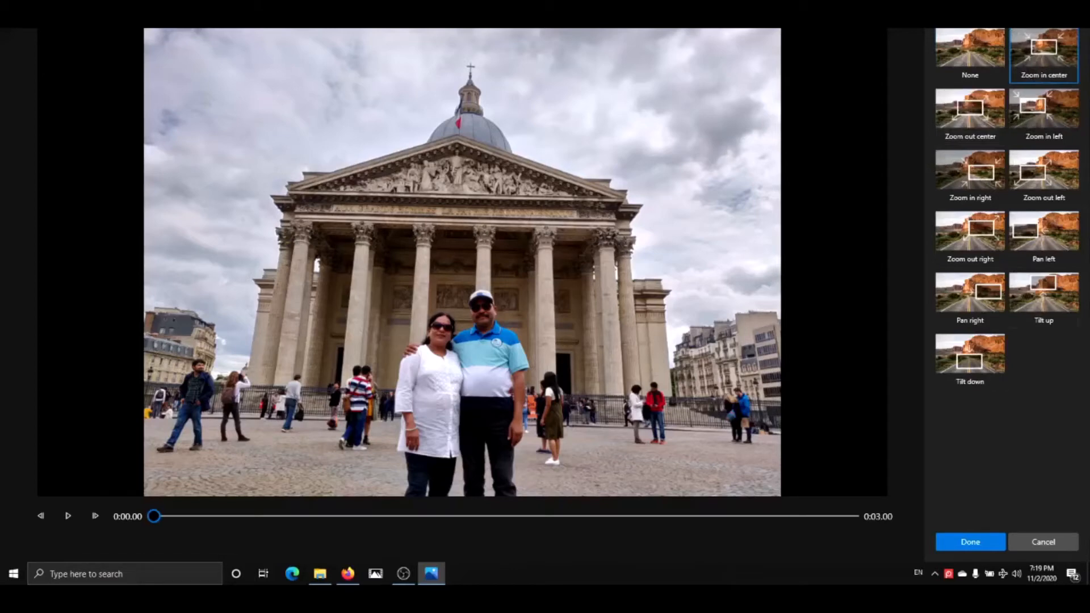
pyautogui.click(974, 539)
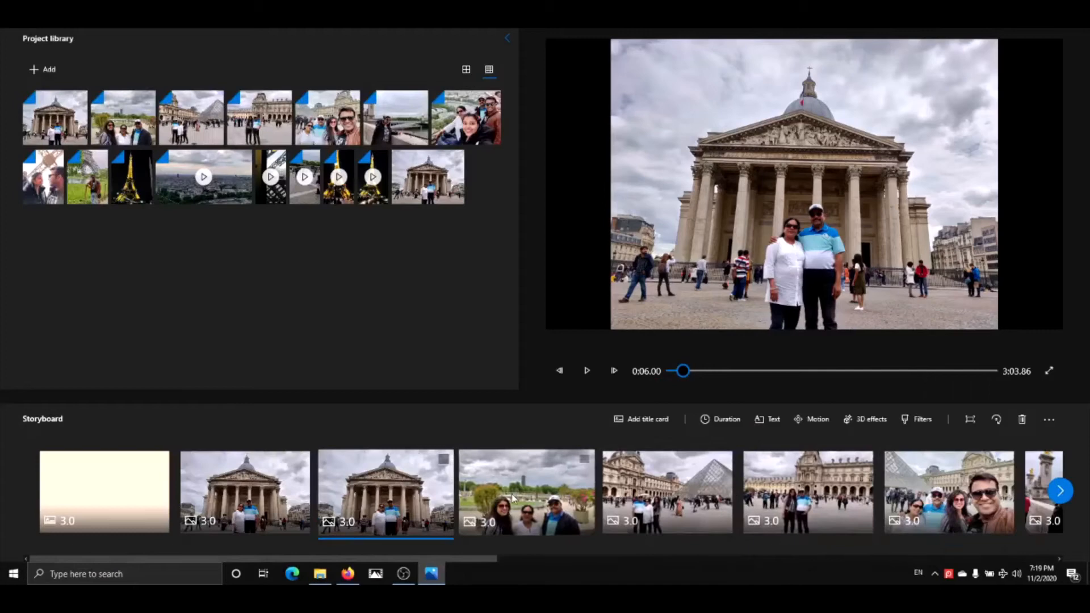
# Step: Apply the Zoom out center motion to the garden photo of three people in the storyboard
pyautogui.click(512, 498)
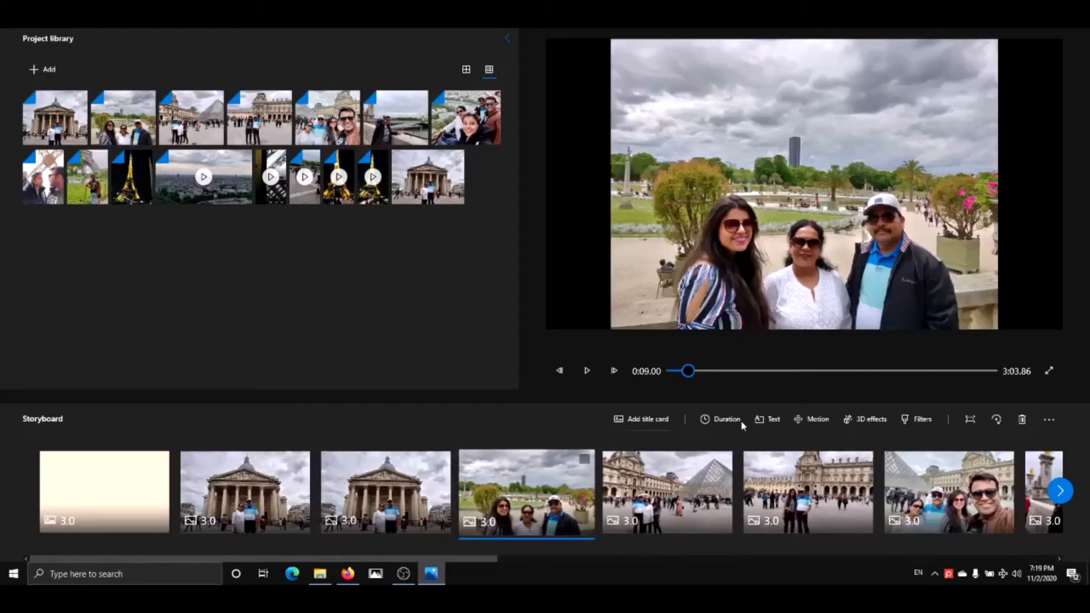
pyautogui.click(815, 421)
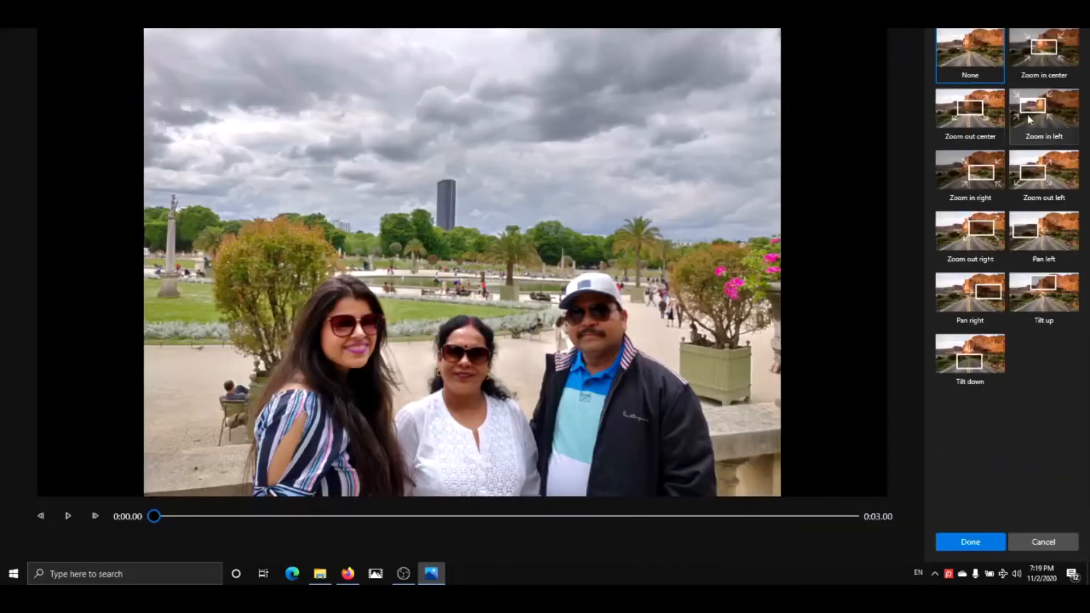
pyautogui.click(955, 117)
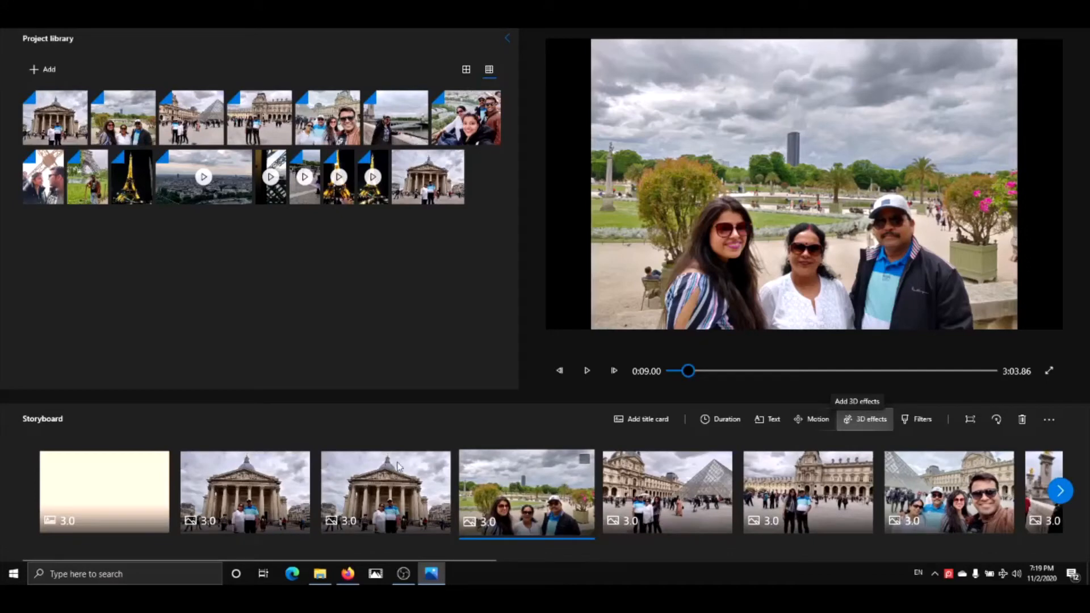
# Step: Add the Autumn leaves 3D effect to the Louvre pyramid photo and play it back
pyautogui.click(645, 498)
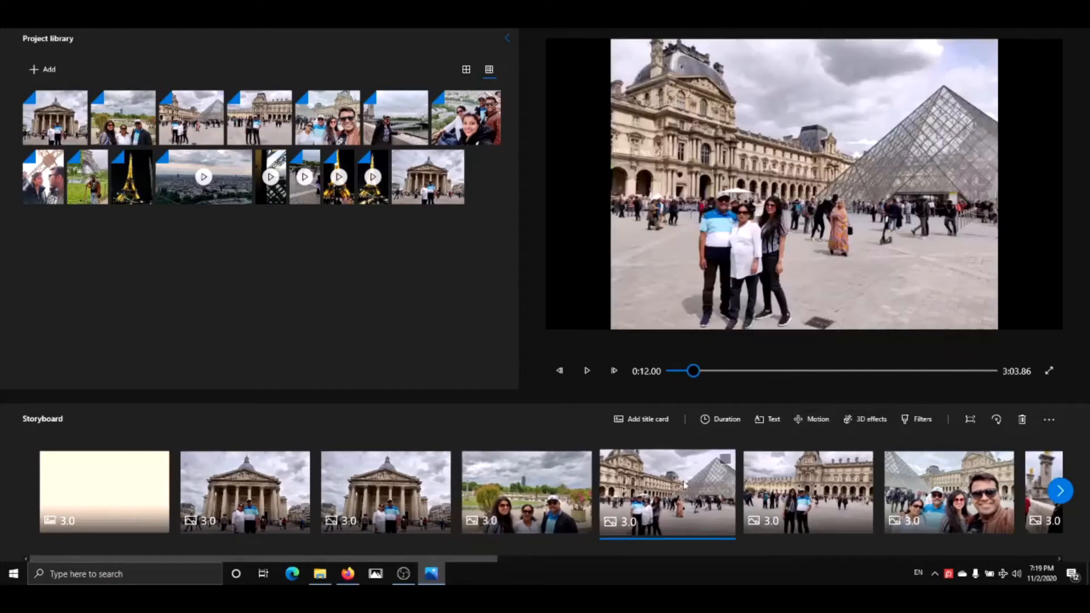
pyautogui.click(865, 417)
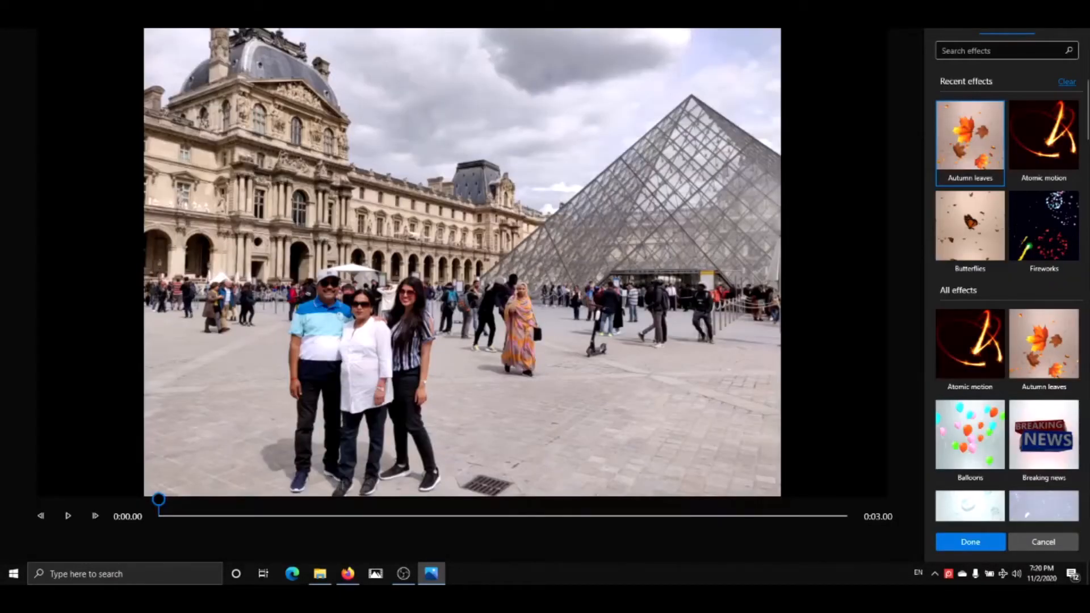
pyautogui.scroll(-2, 1031, 144)
pyautogui.scroll(-10, 1032, 145)
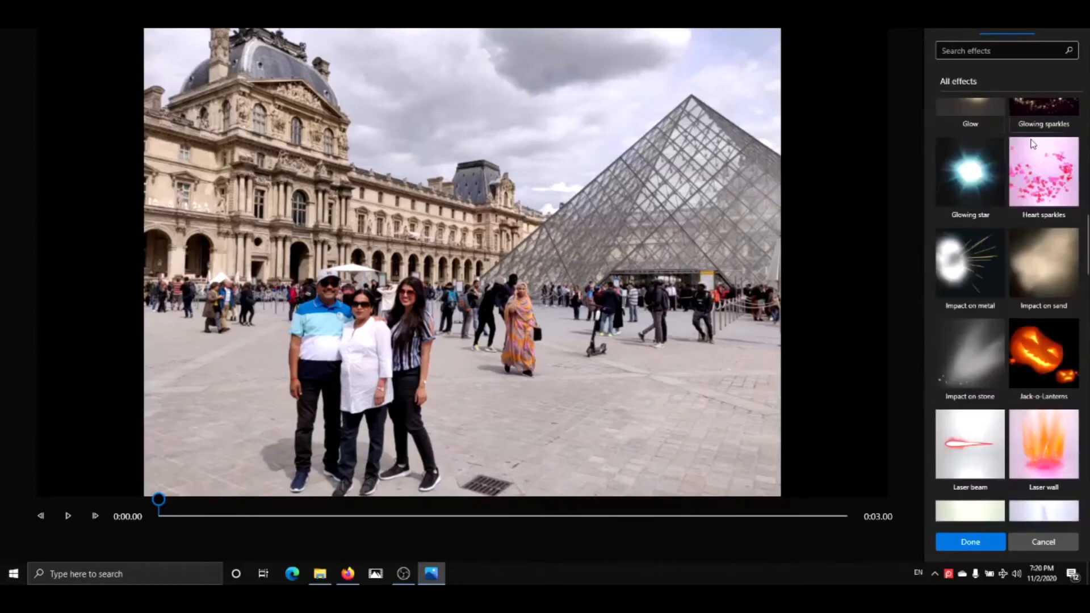
pyautogui.scroll(-1, 1032, 145)
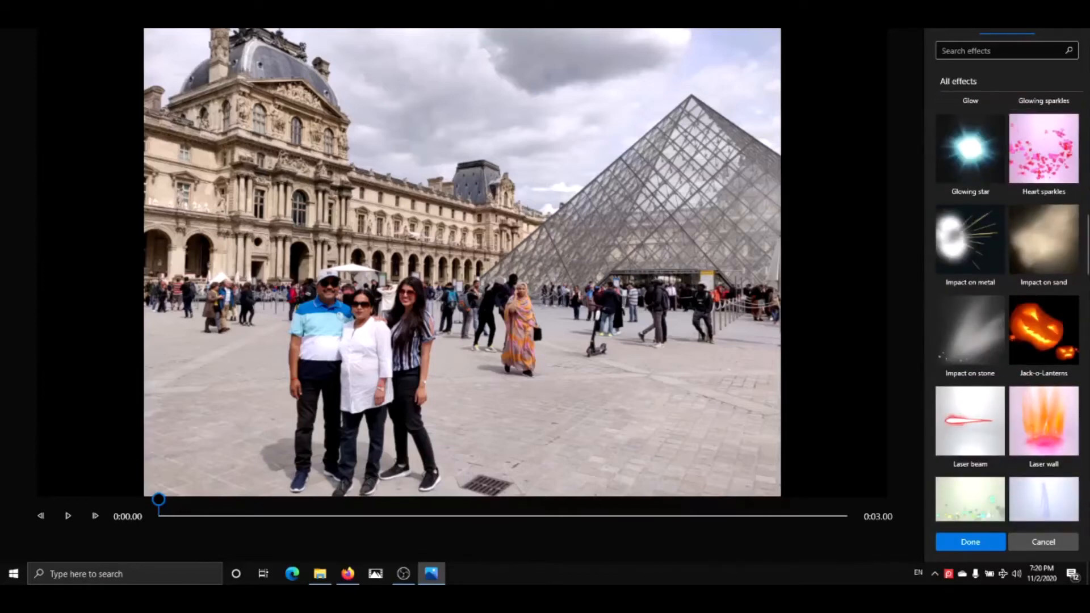
pyautogui.scroll(8, 1007, 306)
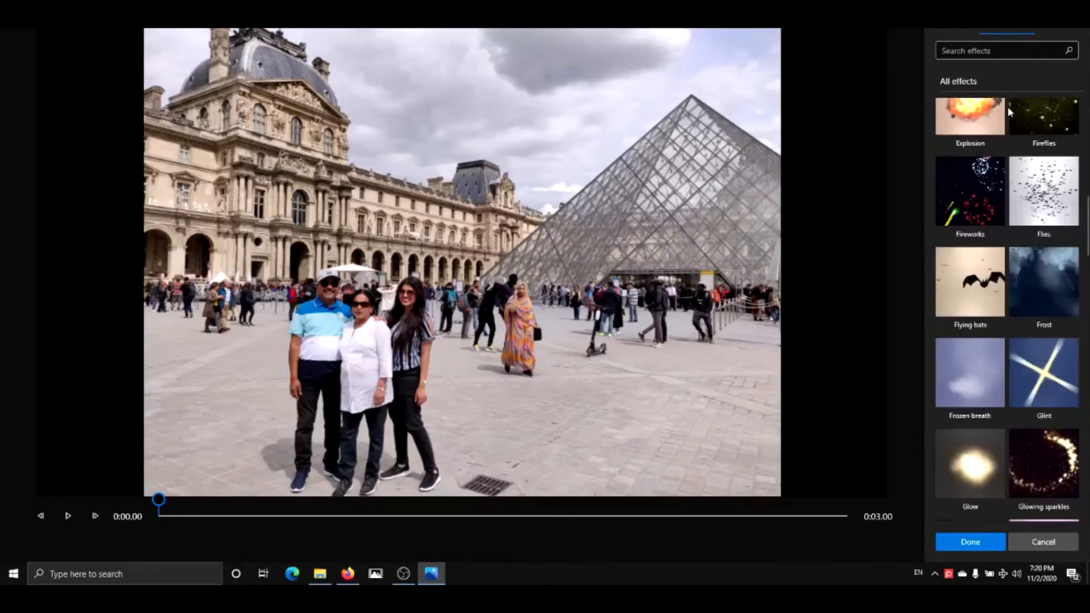
pyautogui.scroll(10, 968, 247)
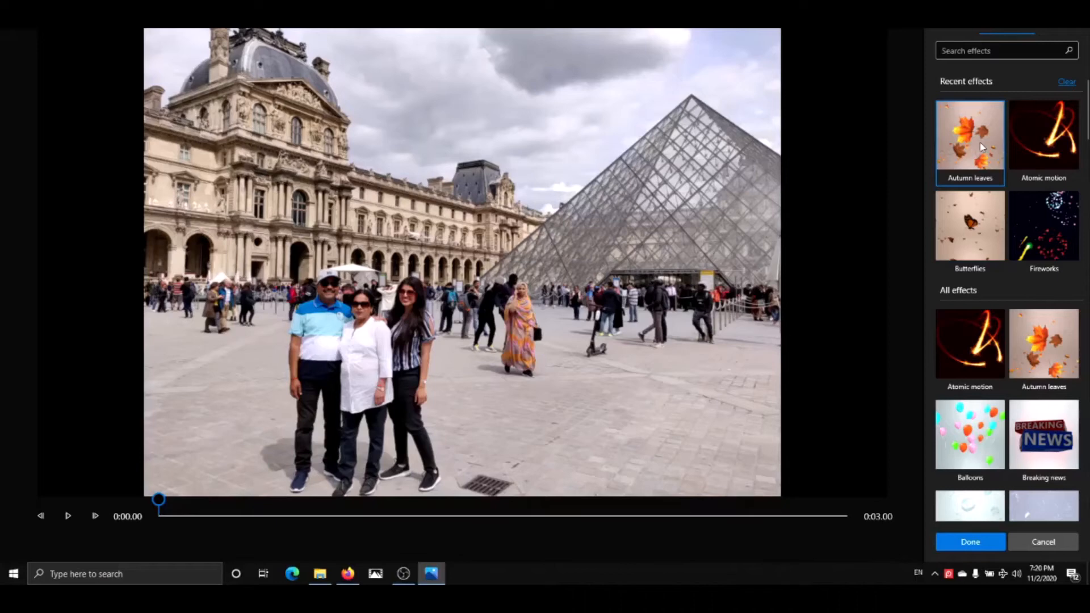
pyautogui.click(980, 146)
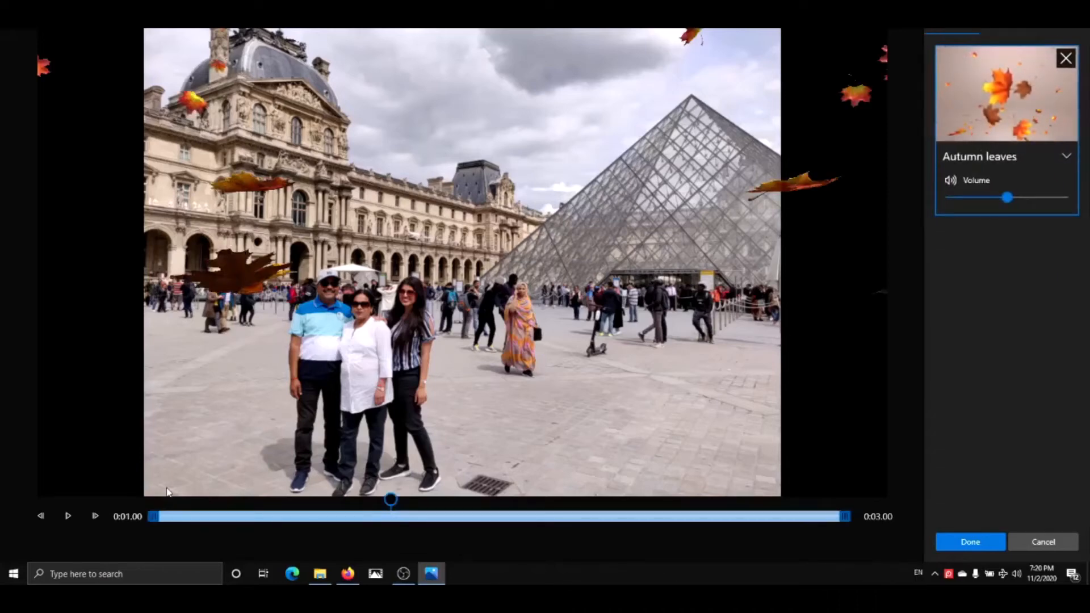
pyautogui.click(66, 518)
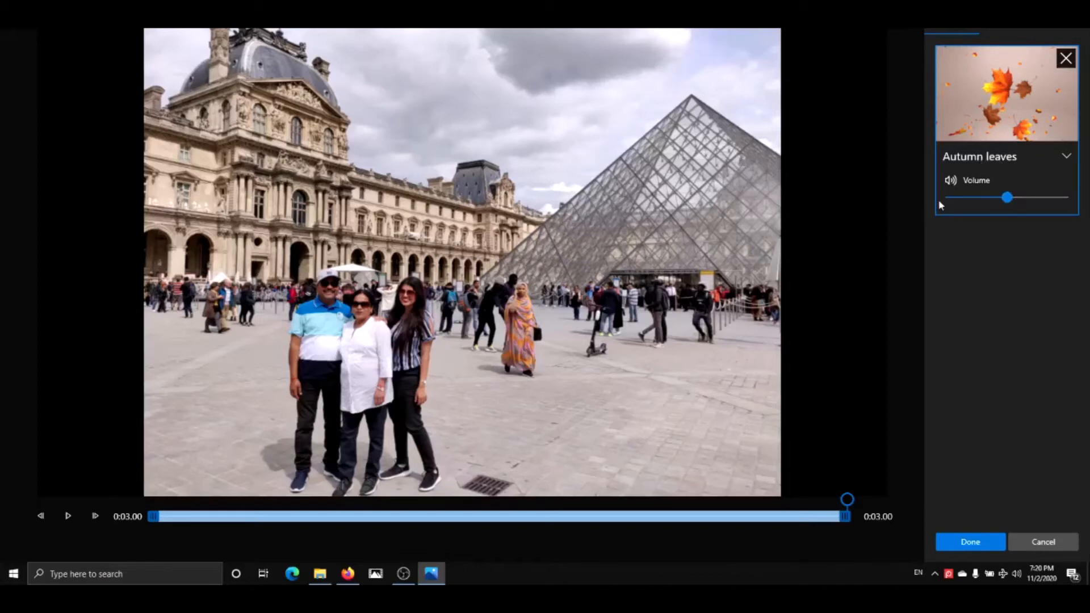
# Step: Lower the sound volume of the Autumn leaves effect
pyautogui.click(950, 180)
pyautogui.click(1007, 198)
pyautogui.moveTo(1006, 197); pyautogui.dragTo(987, 201)
pyautogui.moveTo(940, 197); pyautogui.dragTo(940, 198)
# Step: Add the Helicopter model from the 3D library's Cars & Vehicles category to the Louvre pyramid photo and rotate it in the sky
pyautogui.click(1061, 22)
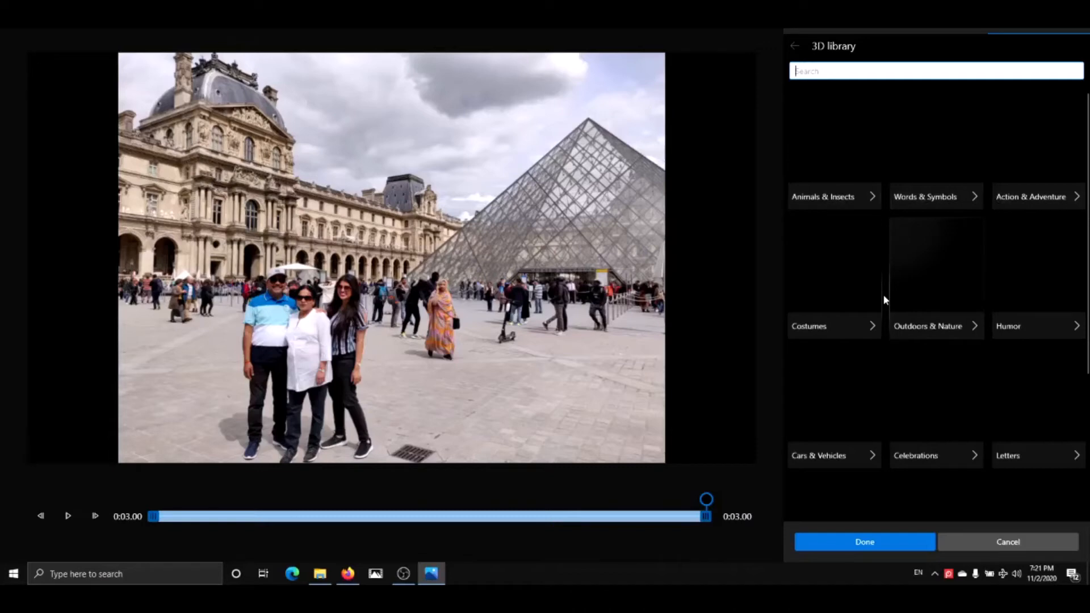
pyautogui.click(856, 393)
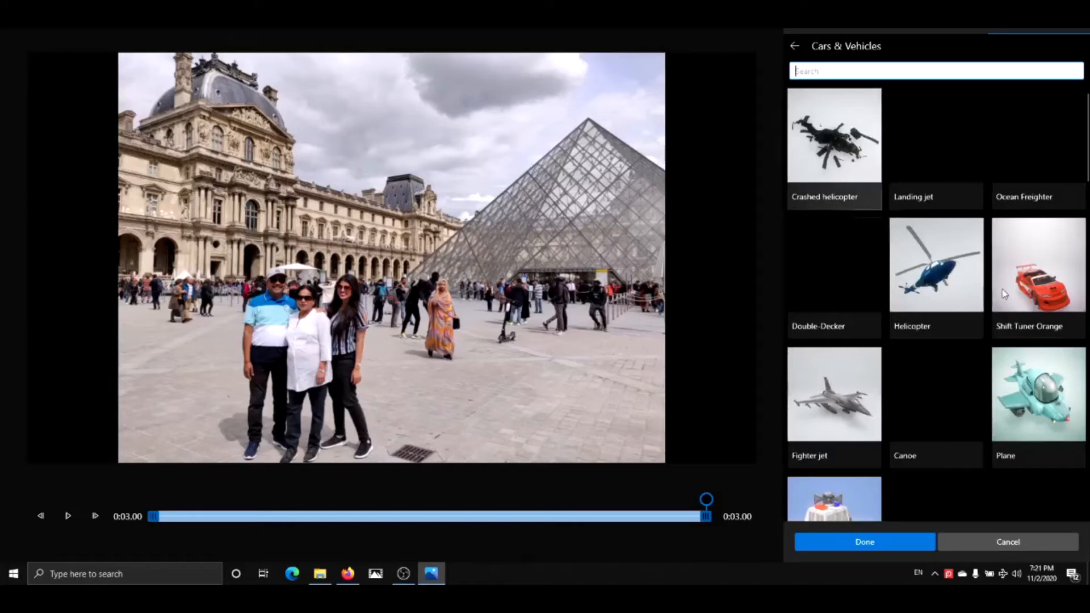
pyautogui.click(957, 285)
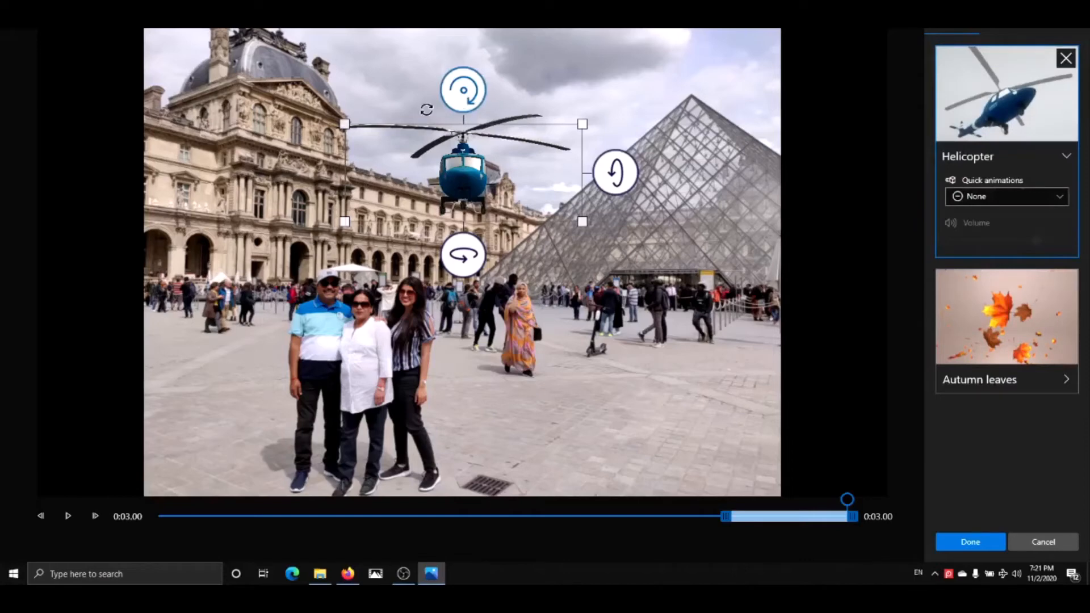
pyautogui.moveTo(426, 109); pyautogui.dragTo(556, 158)
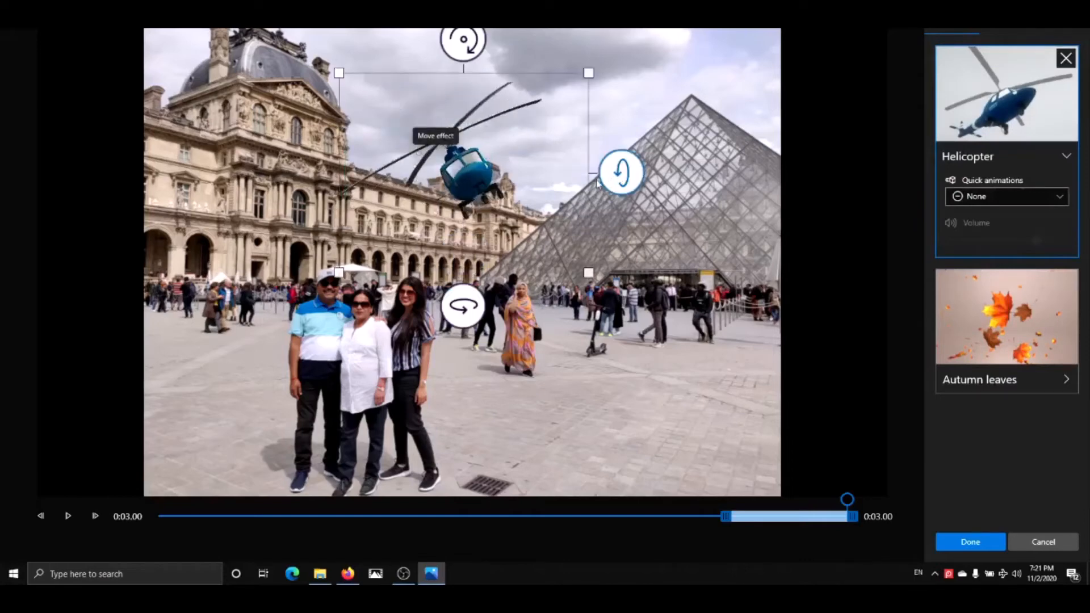
pyautogui.moveTo(621, 171); pyautogui.dragTo(625, 85)
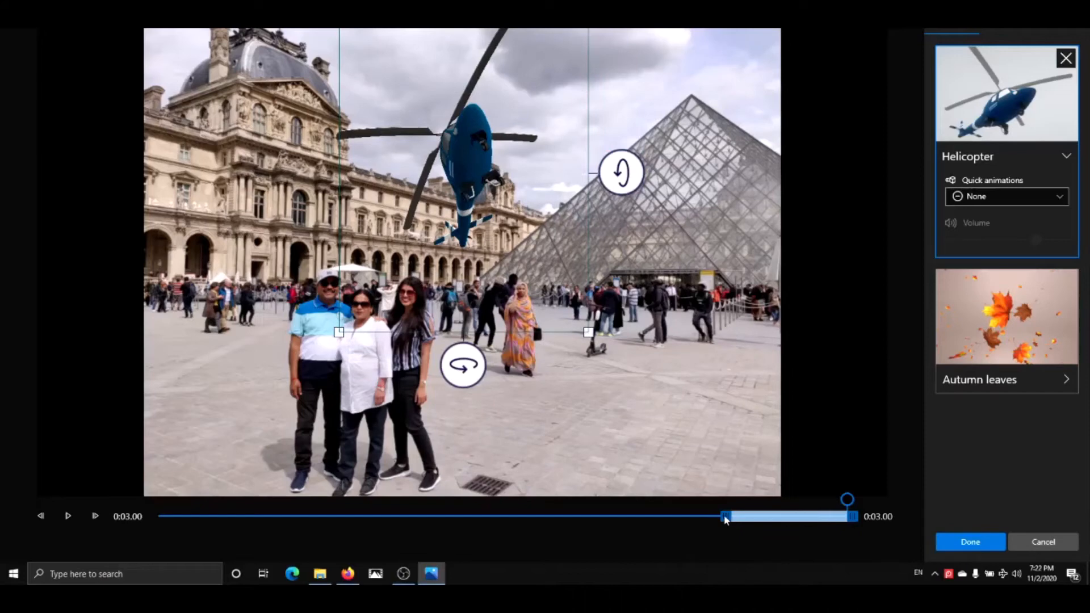
# Step: Extend the helicopter's display time to cover the whole photo and apply the 3D effects
pyautogui.moveTo(725, 517); pyautogui.dragTo(701, 516)
pyautogui.moveTo(457, 524); pyautogui.dragTo(19, 499)
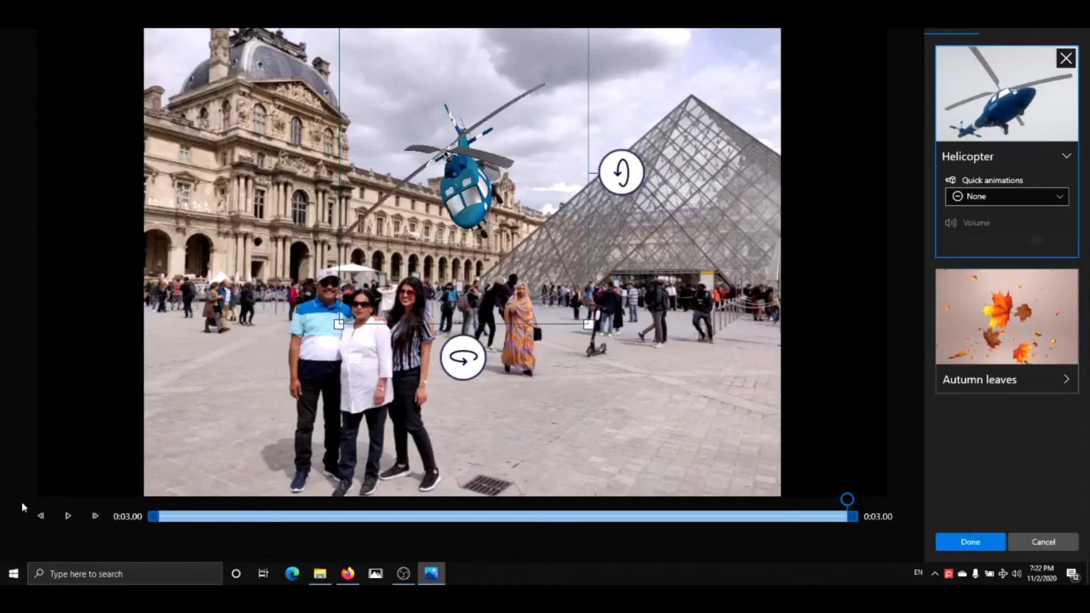
pyautogui.click(971, 543)
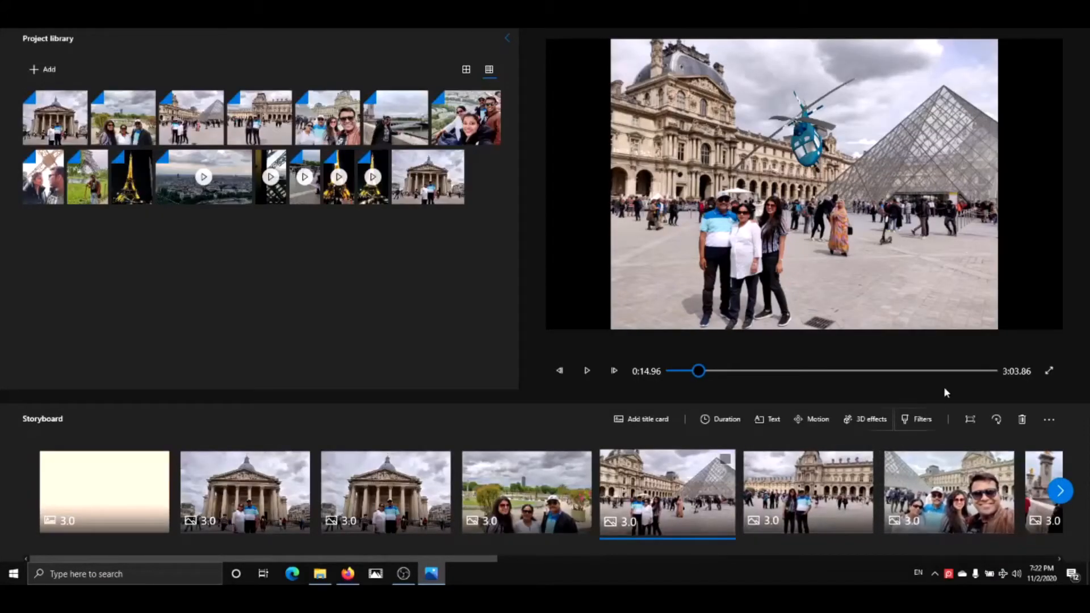
# Step: Apply the Denim filter to the photo of two people in front of the Louvre palace
pyautogui.click(822, 484)
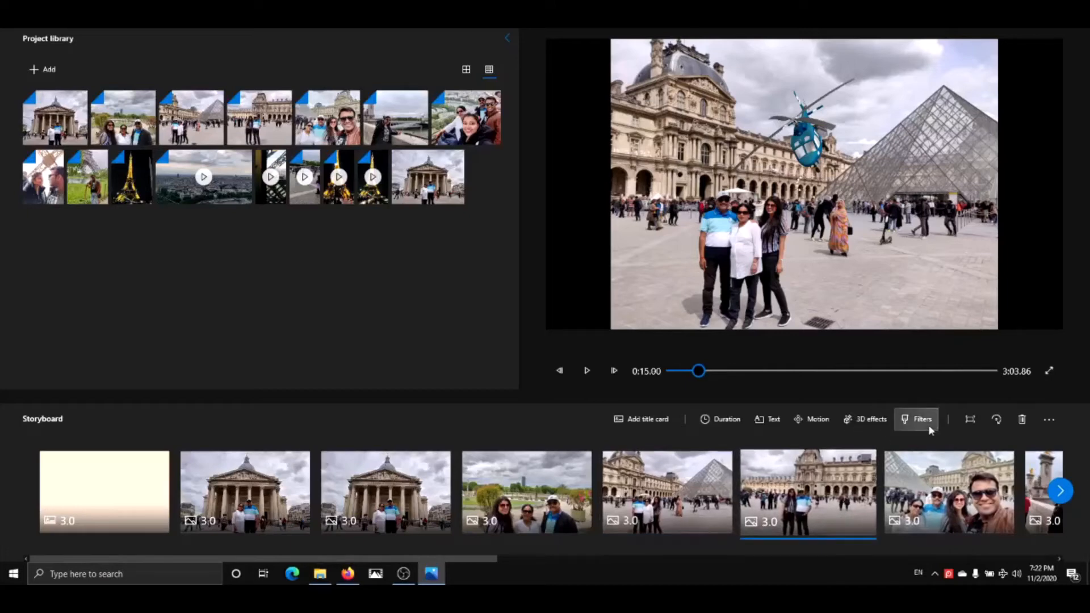
pyautogui.click(925, 427)
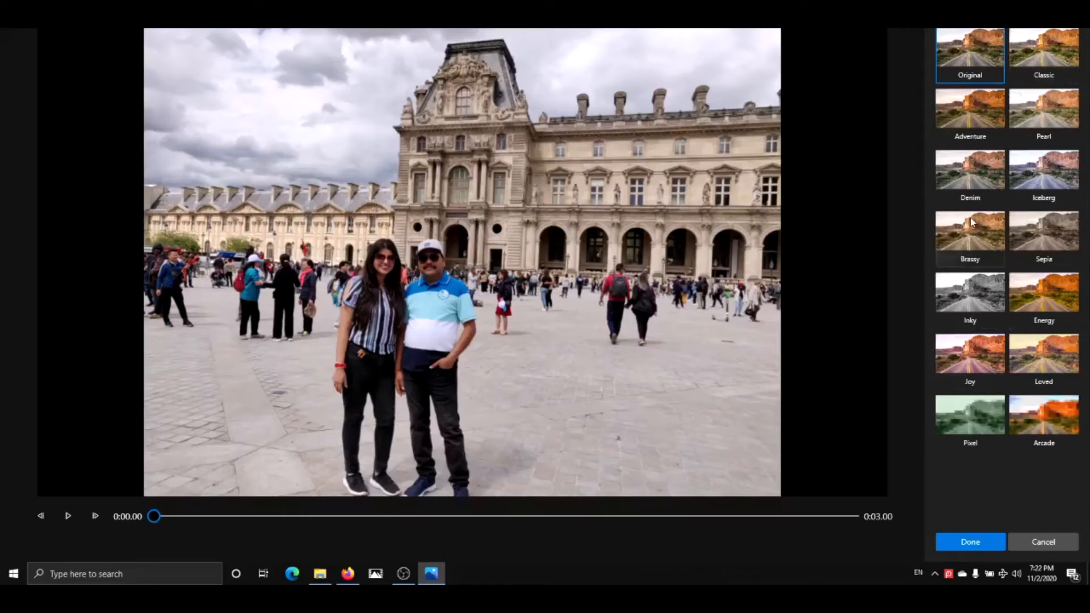
pyautogui.click(975, 183)
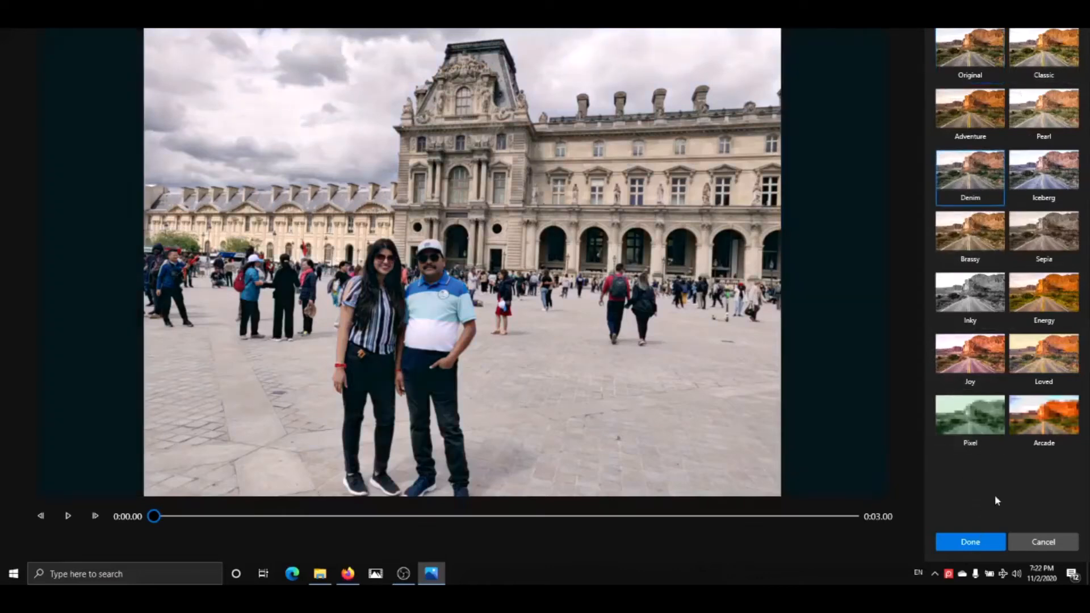
pyautogui.click(973, 542)
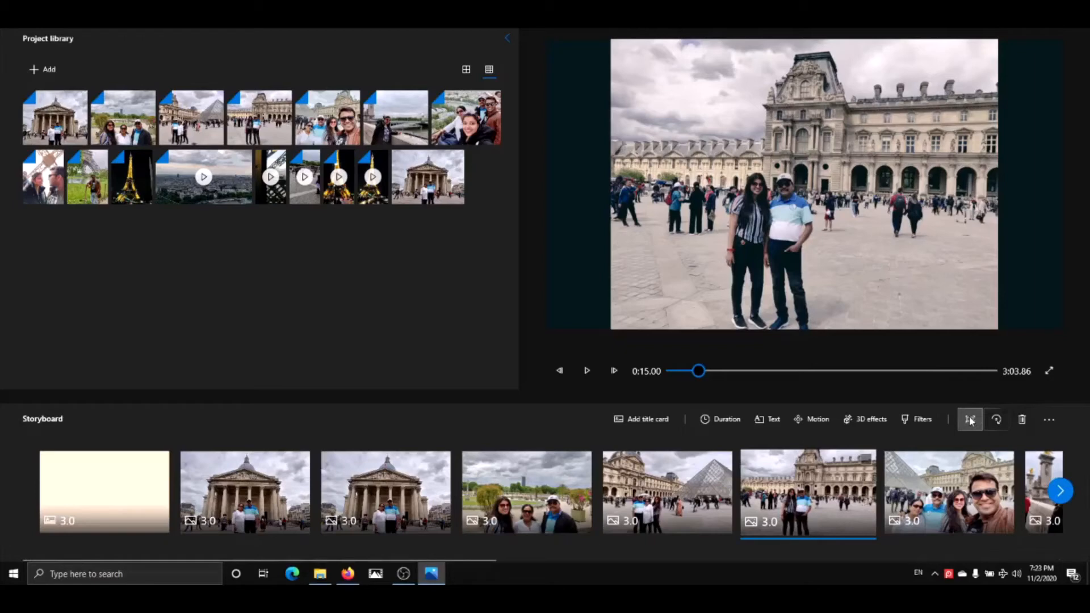
# Step: Remove the black bars from the filtered Louvre photo, undoing and redoing the crop change once
pyautogui.click(969, 418)
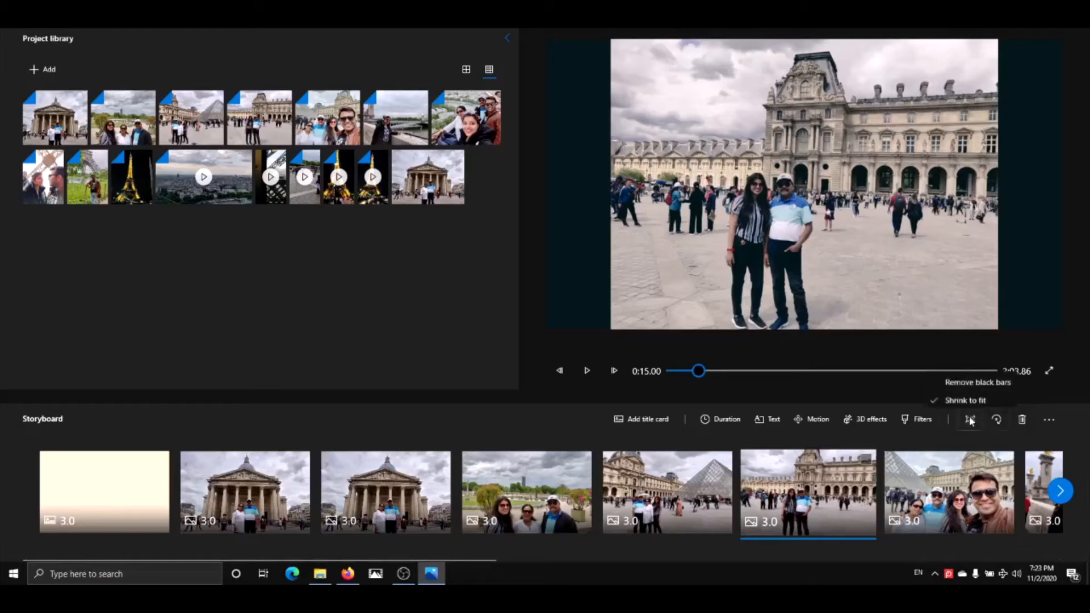
pyautogui.click(974, 378)
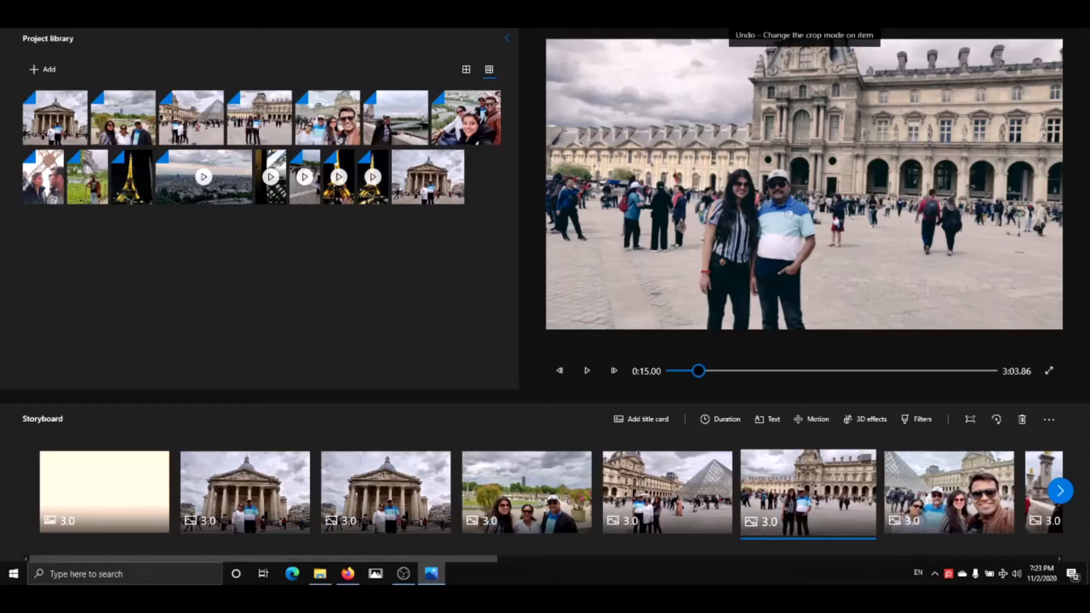
pyautogui.click(804, 14)
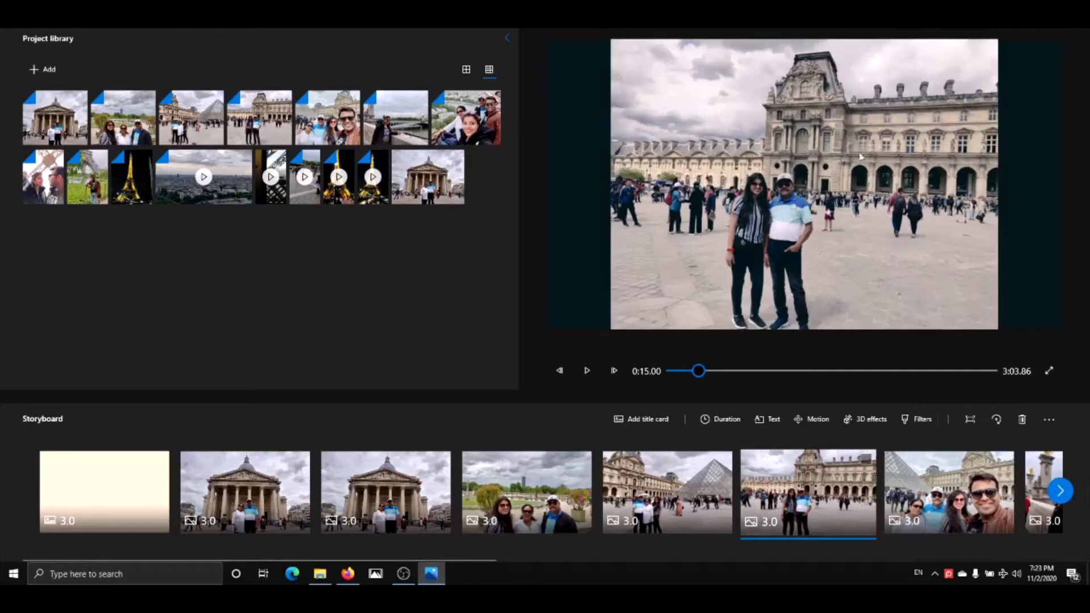
pyautogui.click(804, 15)
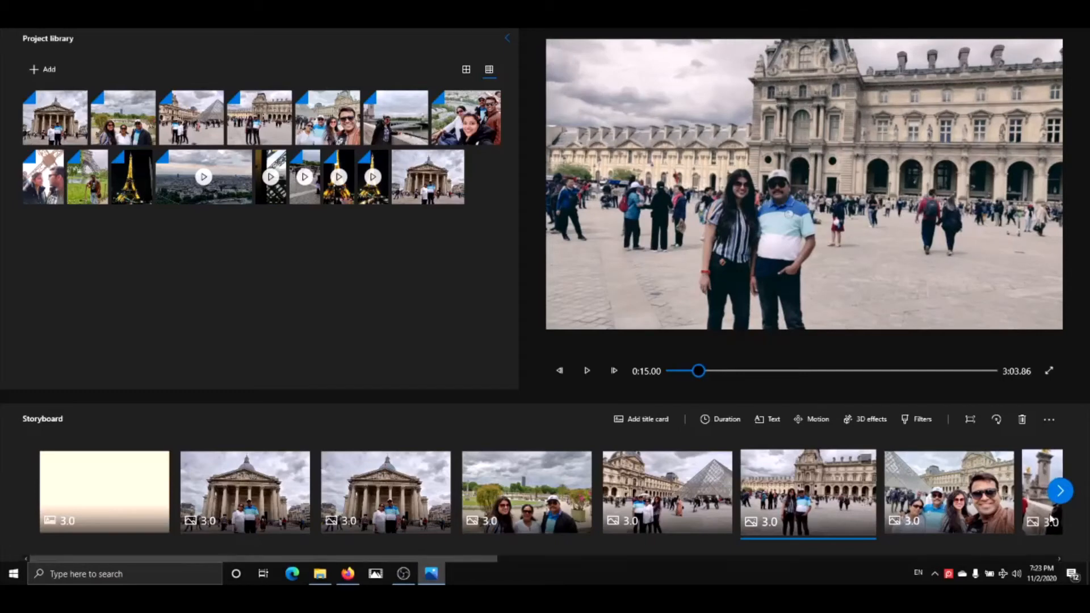
pyautogui.click(1056, 424)
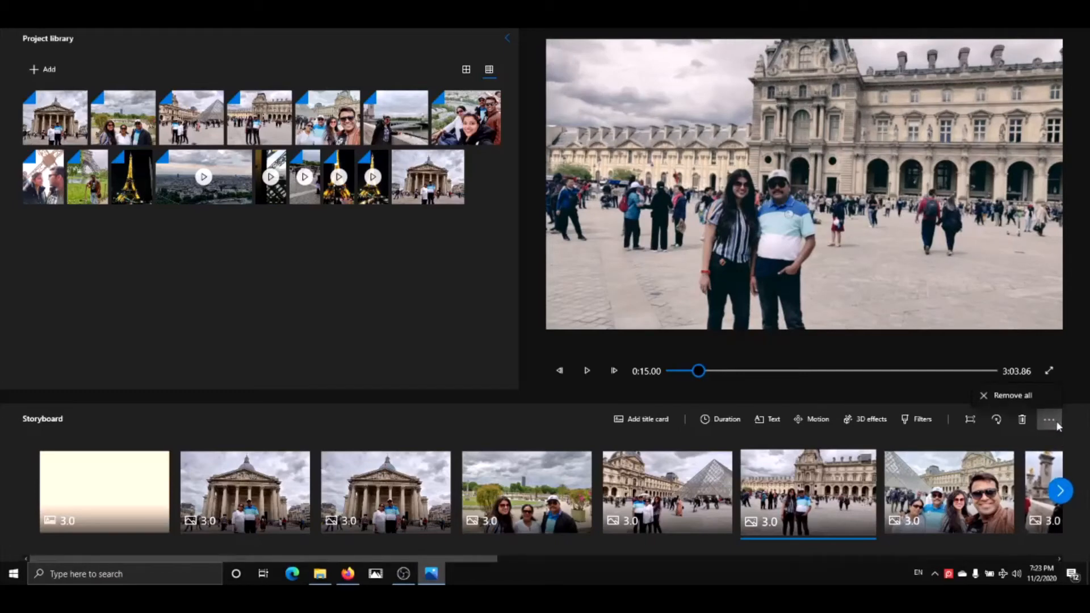
# Step: Trim the 49.33-second night Eiffel Tower clip to start at 0:01.63 and last 19.73 seconds
pyautogui.scroll(-10, 937, 497)
pyautogui.click(937, 497)
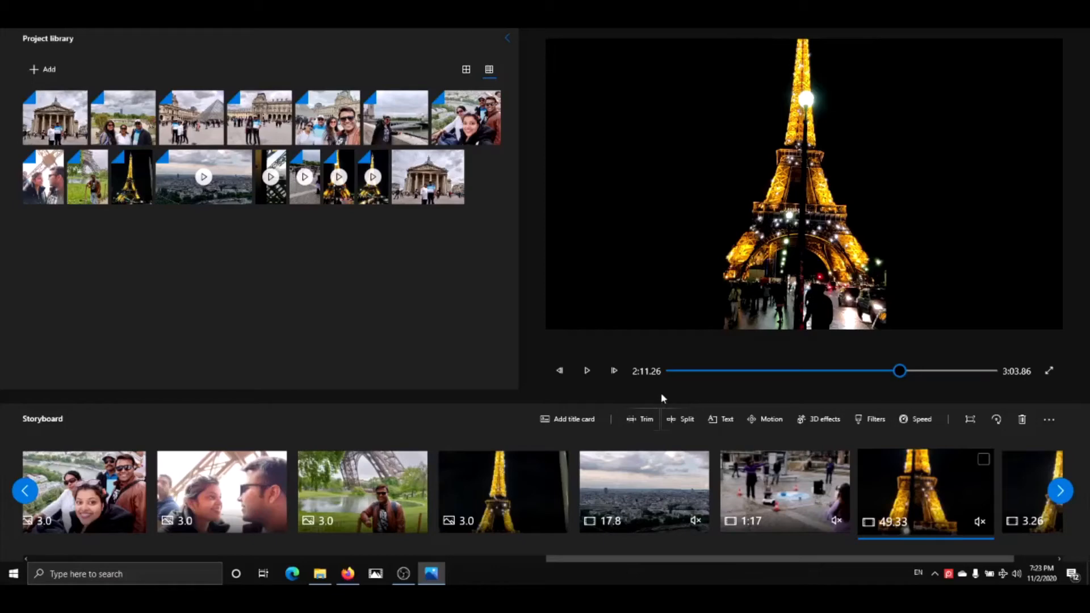
pyautogui.click(638, 418)
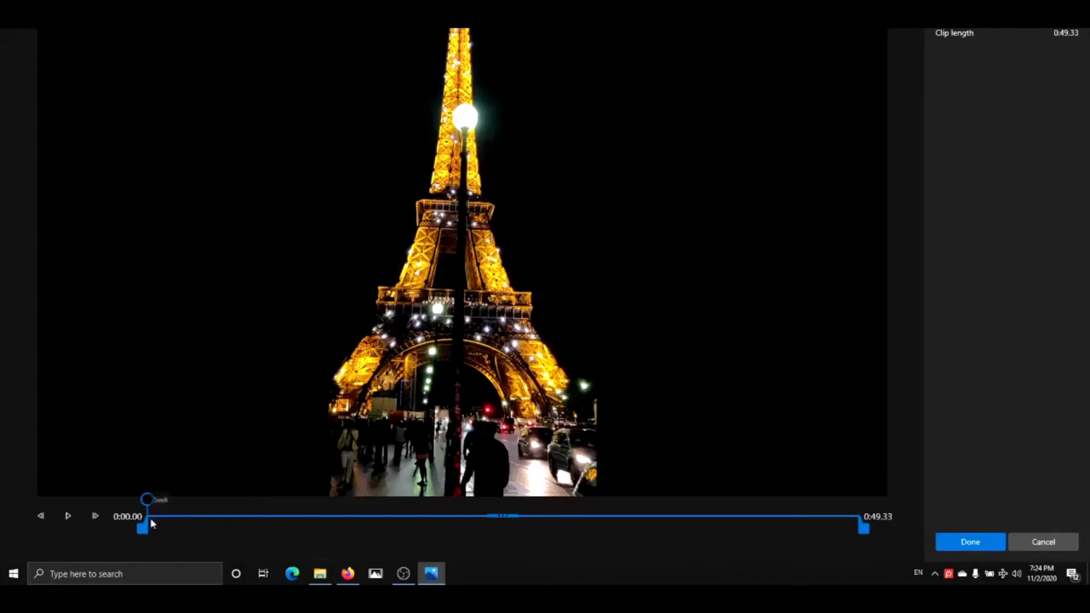
pyautogui.click(67, 516)
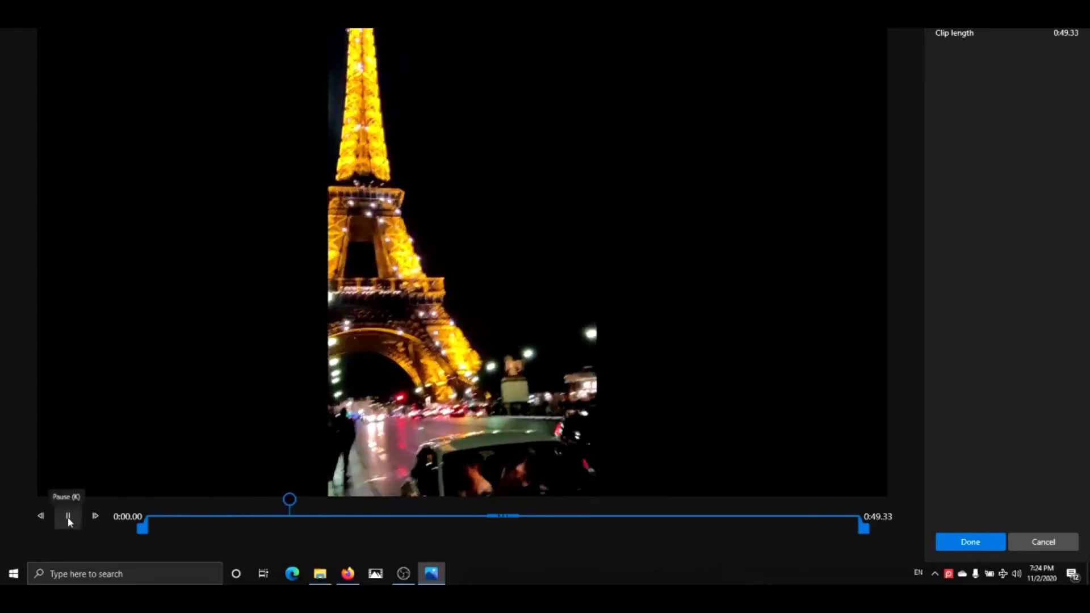
pyautogui.click(68, 518)
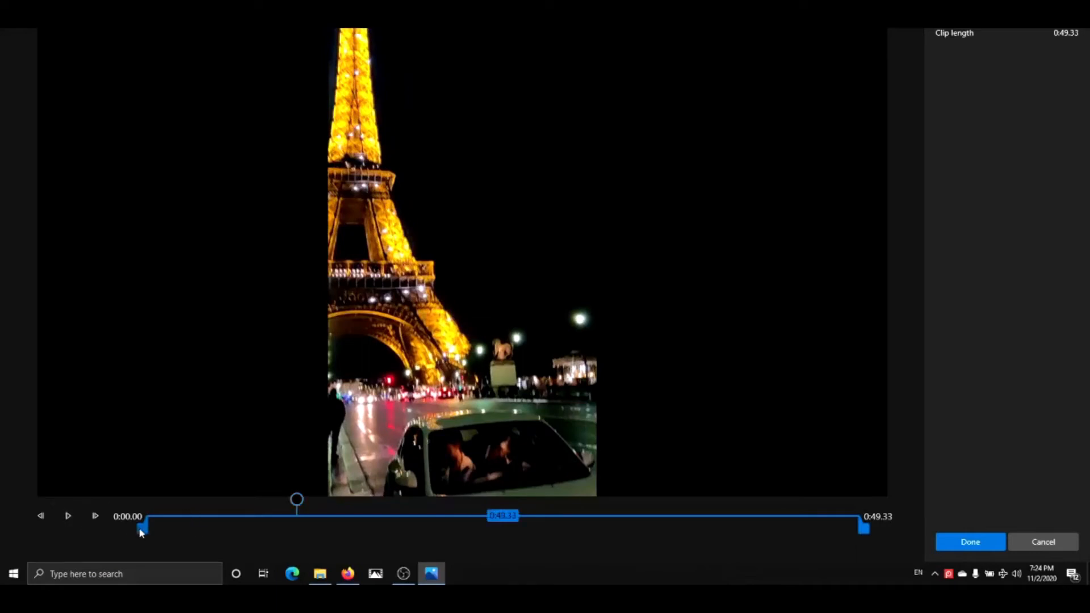
pyautogui.moveTo(137, 529); pyautogui.dragTo(148, 526)
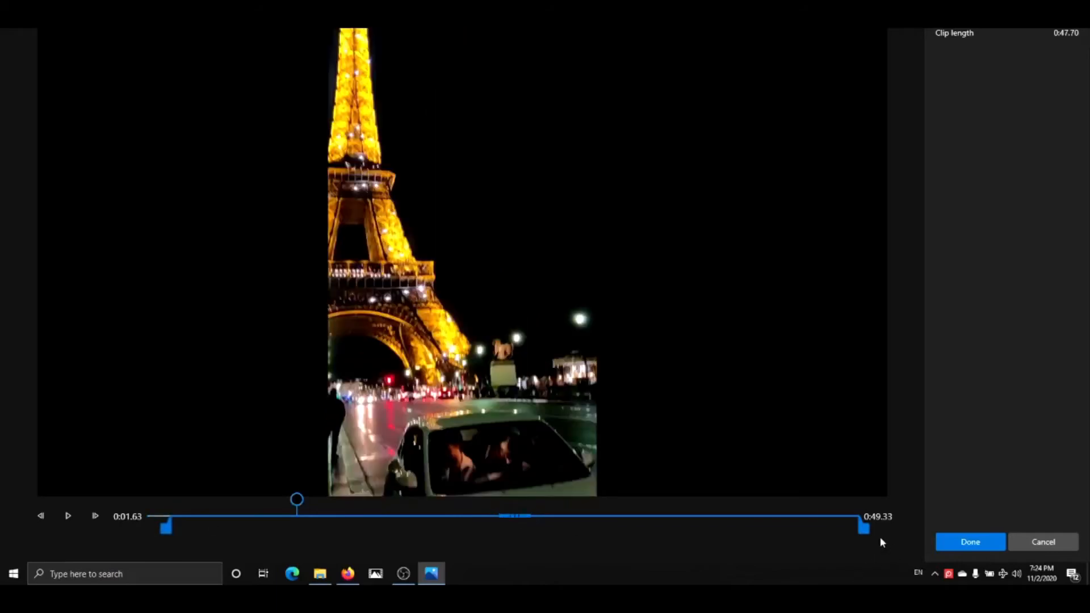
pyautogui.moveTo(863, 529); pyautogui.dragTo(819, 527)
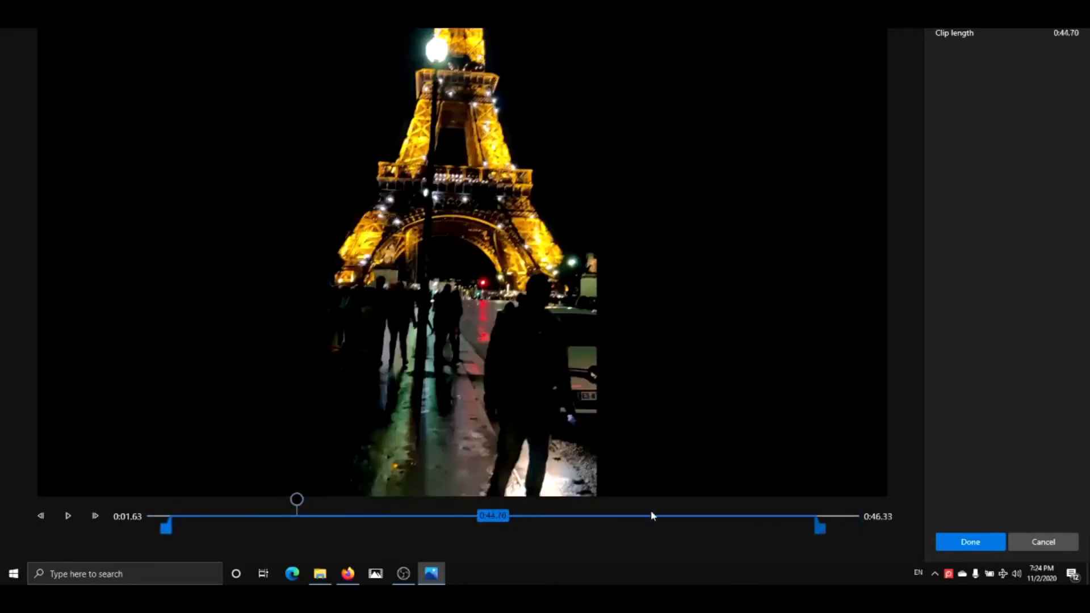
pyautogui.moveTo(651, 516); pyautogui.dragTo(560, 487)
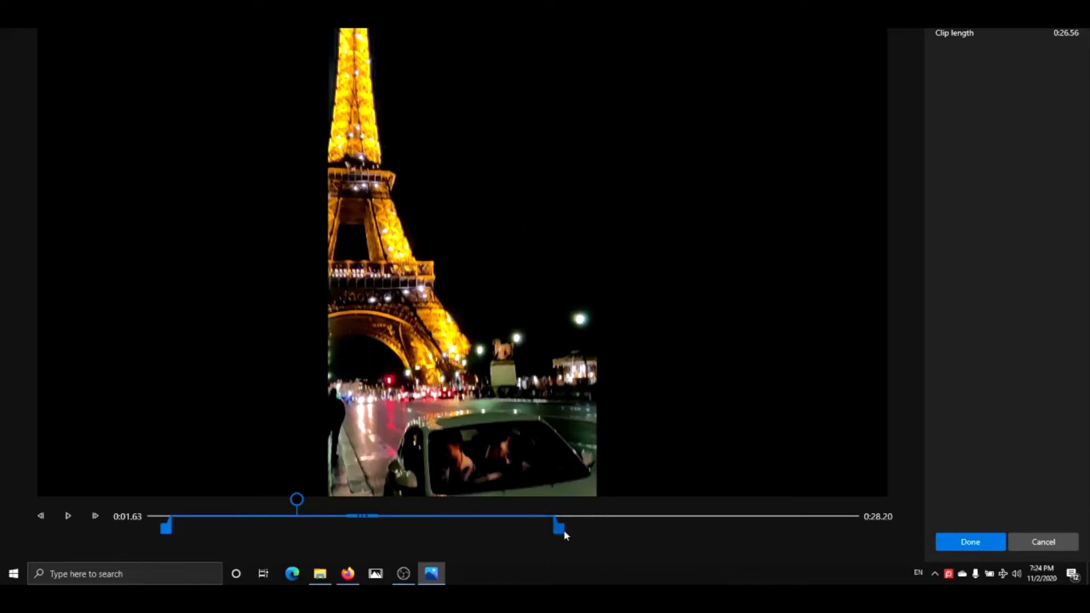
pyautogui.moveTo(562, 529); pyautogui.dragTo(460, 527)
pyautogui.click(985, 543)
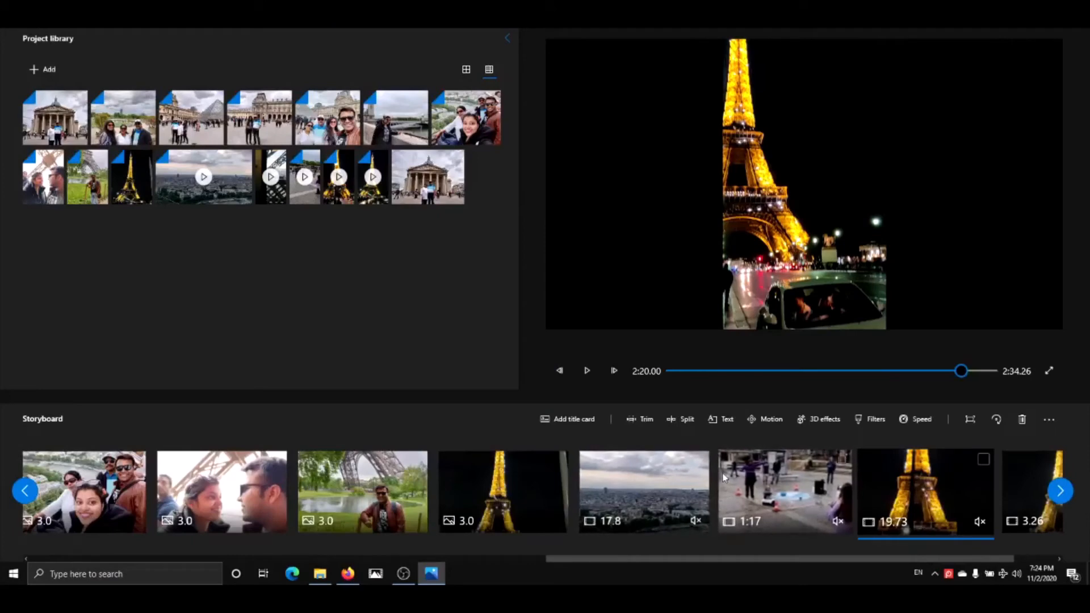
# Step: Split the 1:17 soap bubbles clip at 0:24.56, where the woman waves behind the man in the cap
pyautogui.click(749, 480)
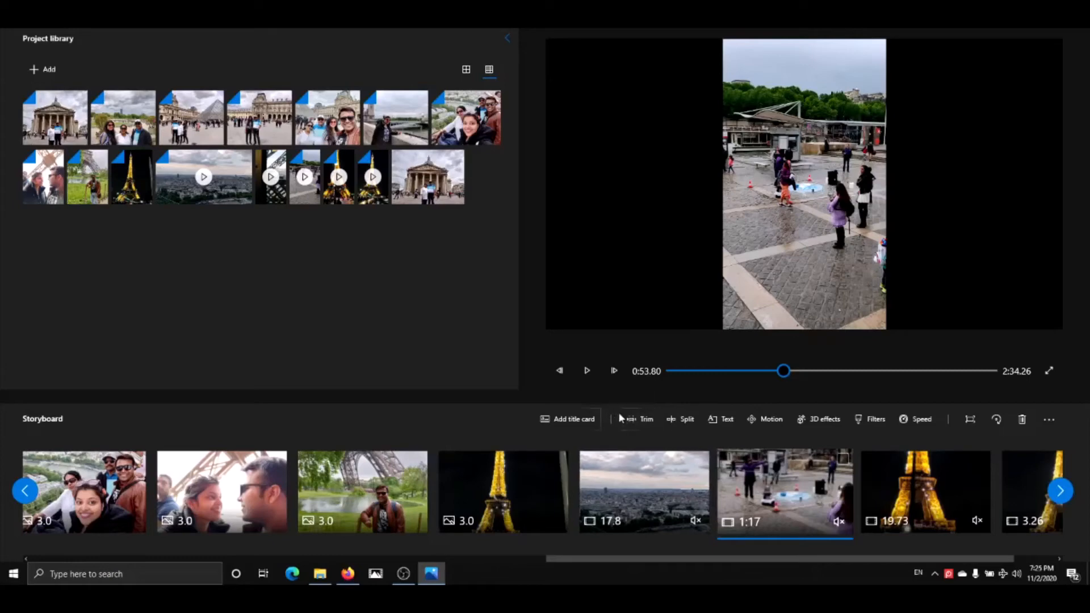
pyautogui.click(680, 423)
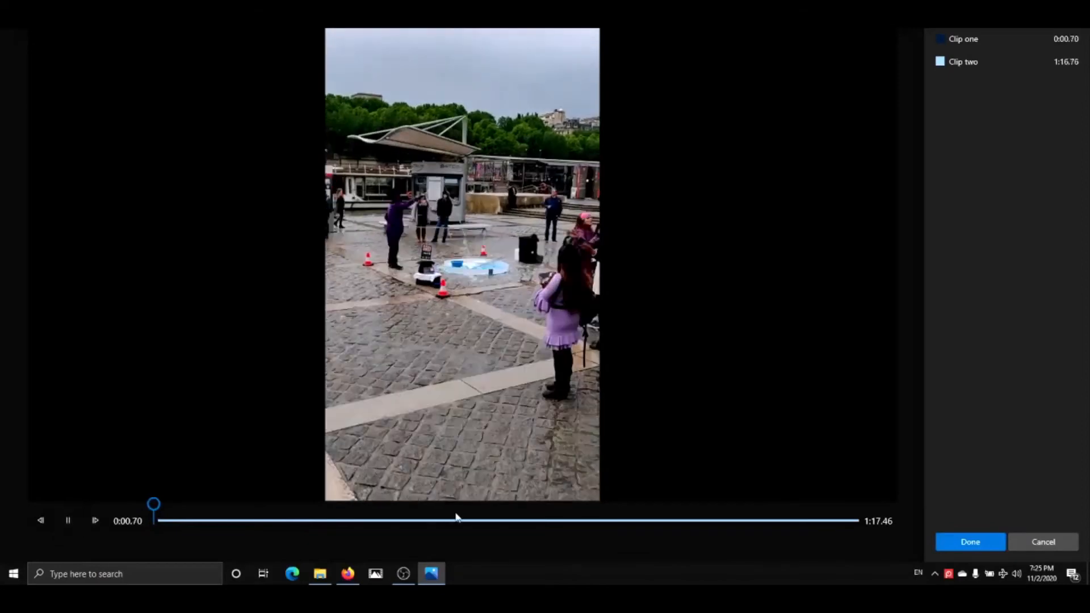
pyautogui.click(348, 521)
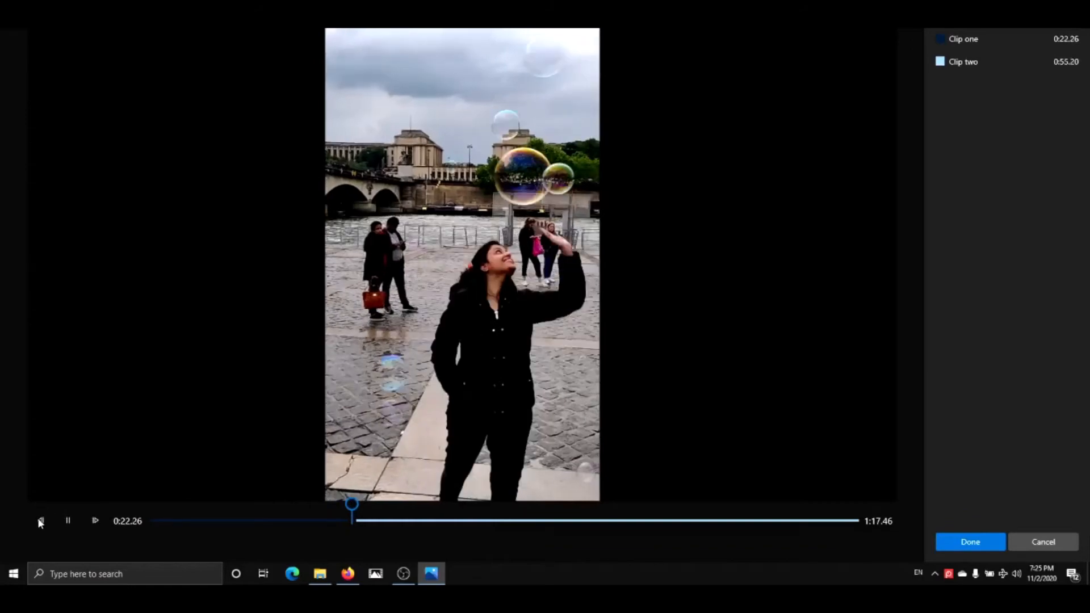
pyautogui.click(68, 521)
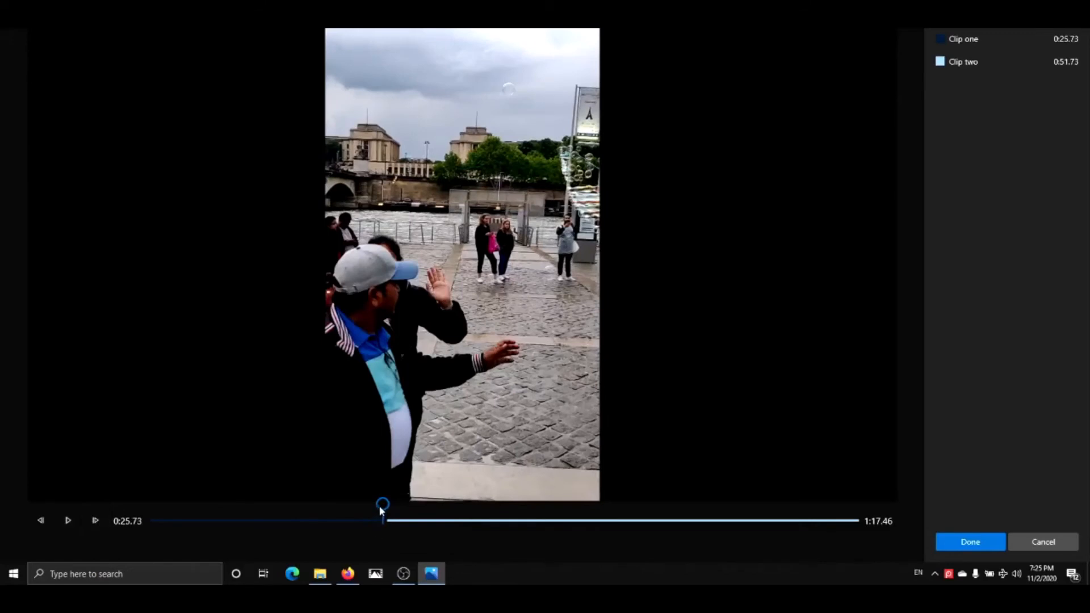
pyautogui.press('Left')
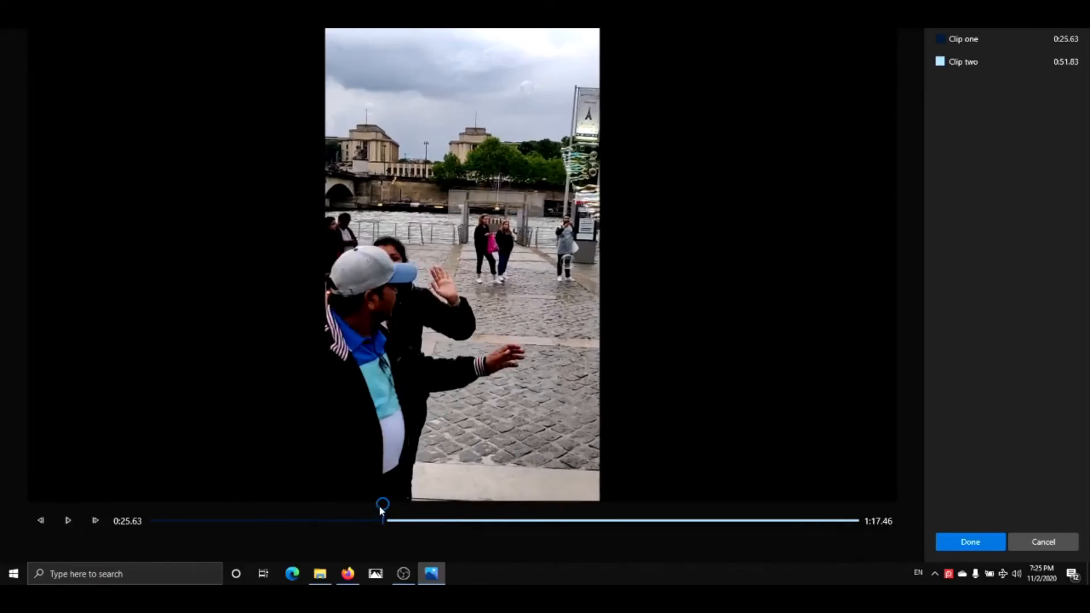
pyautogui.press('Left')
pyautogui.press('Left')
pyautogui.press('Left')
pyautogui.press('Left')
pyautogui.press('Left')
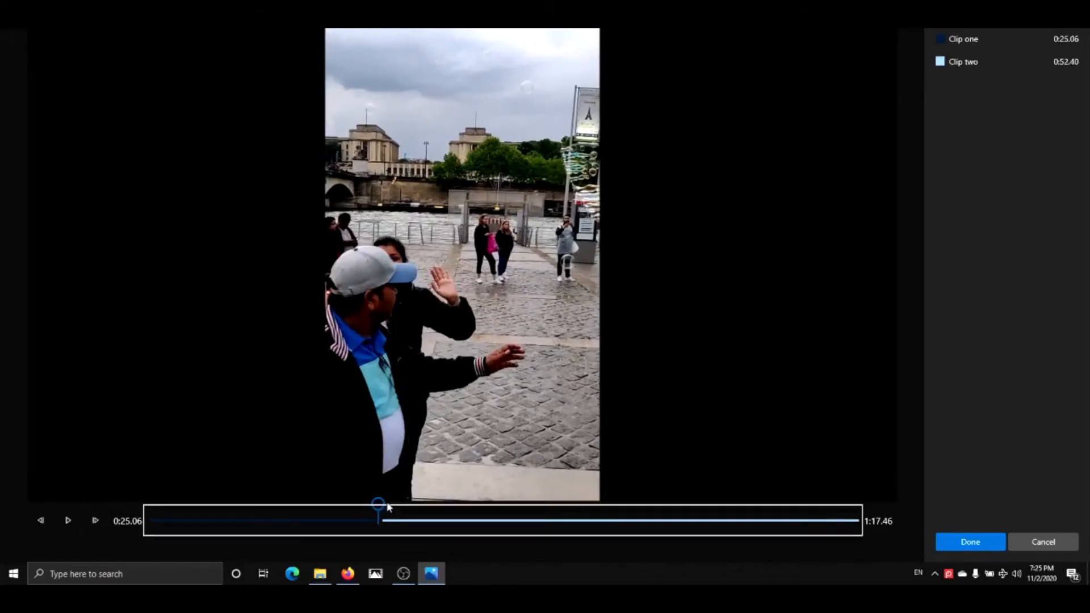
pyautogui.press('Left')
pyautogui.press('Left')
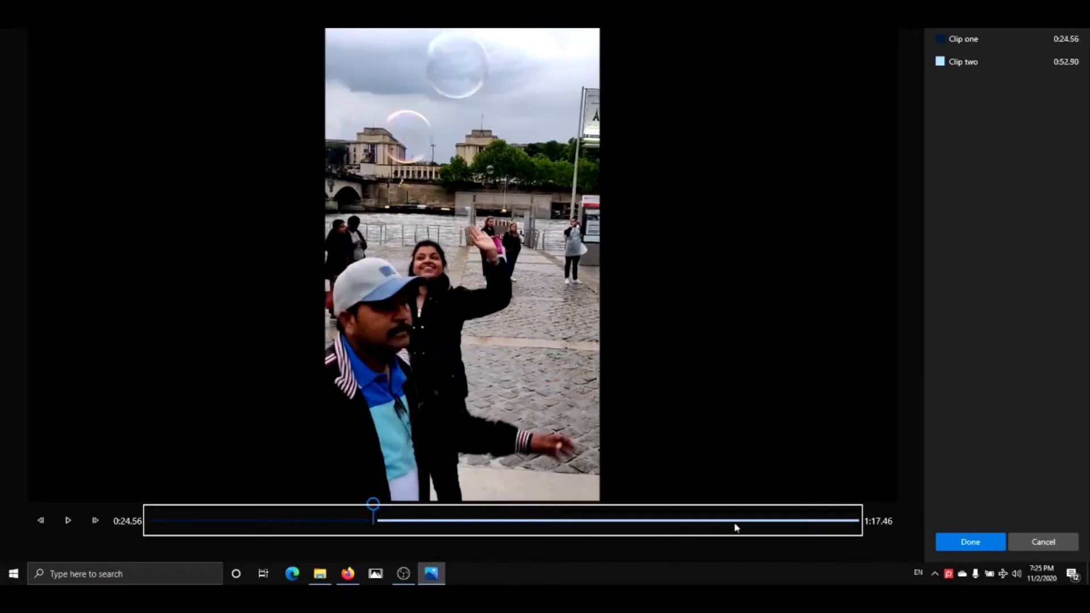
pyautogui.click(962, 541)
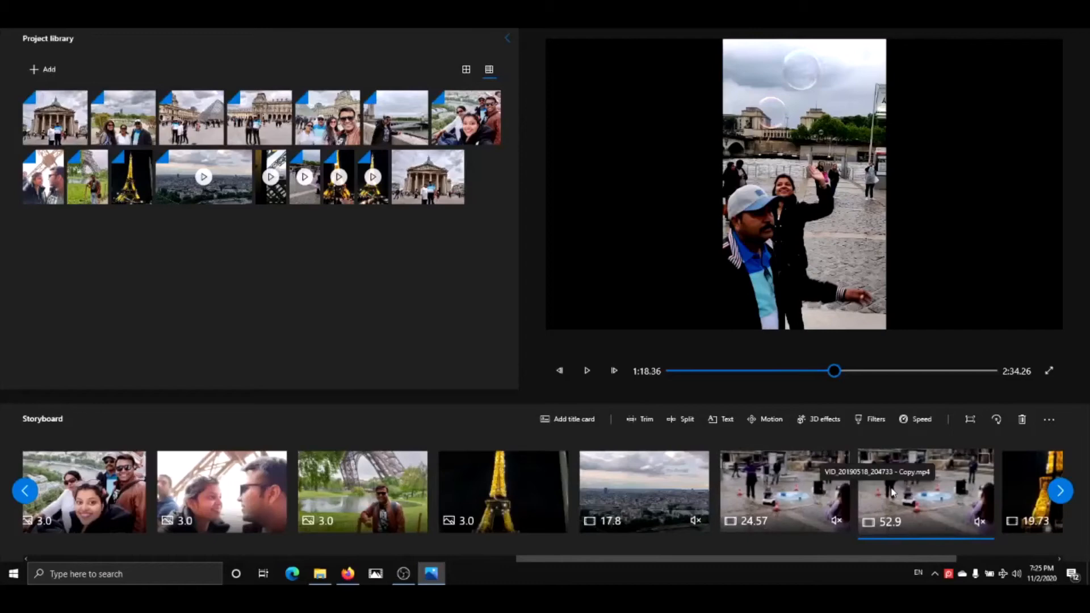
# Step: Split the 52.9-second part of the soap bubbles clip again at 0:13.56
pyautogui.click(590, 378)
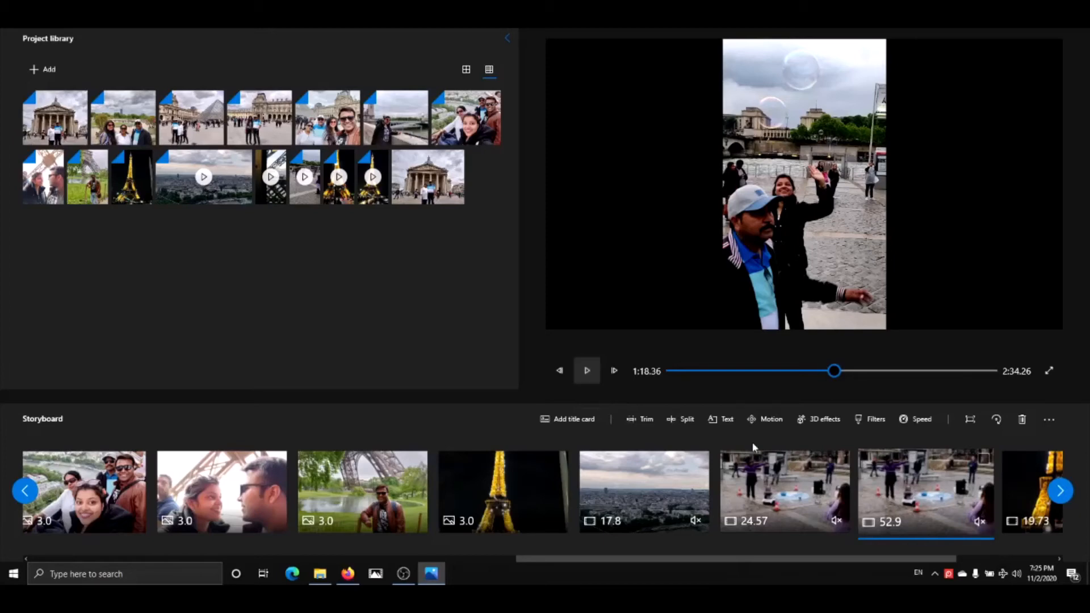
pyautogui.click(684, 420)
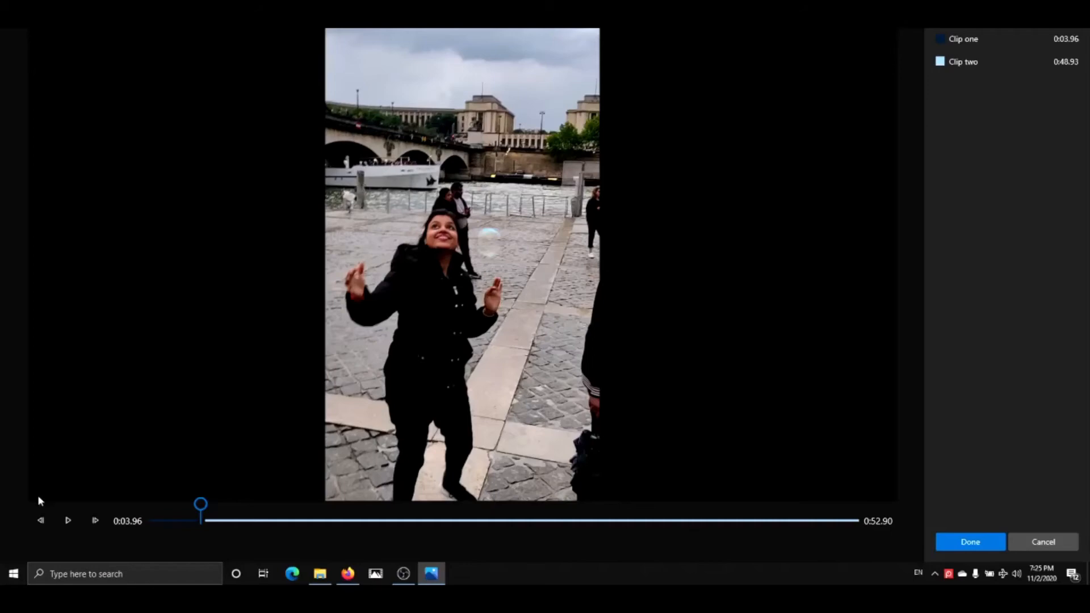
pyautogui.moveTo(202, 504); pyautogui.dragTo(330, 505)
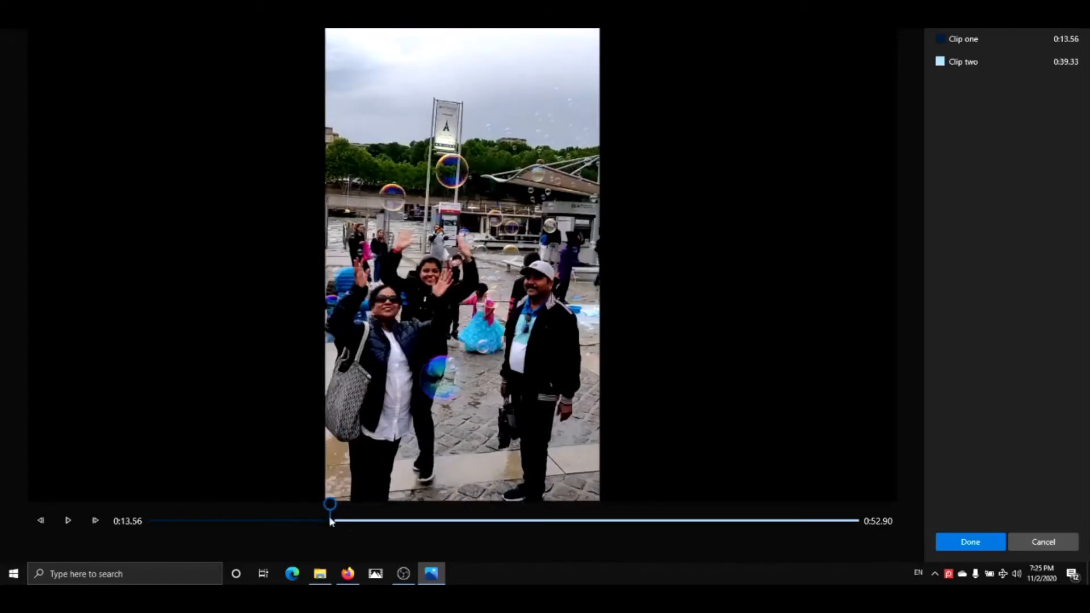
pyautogui.click(954, 543)
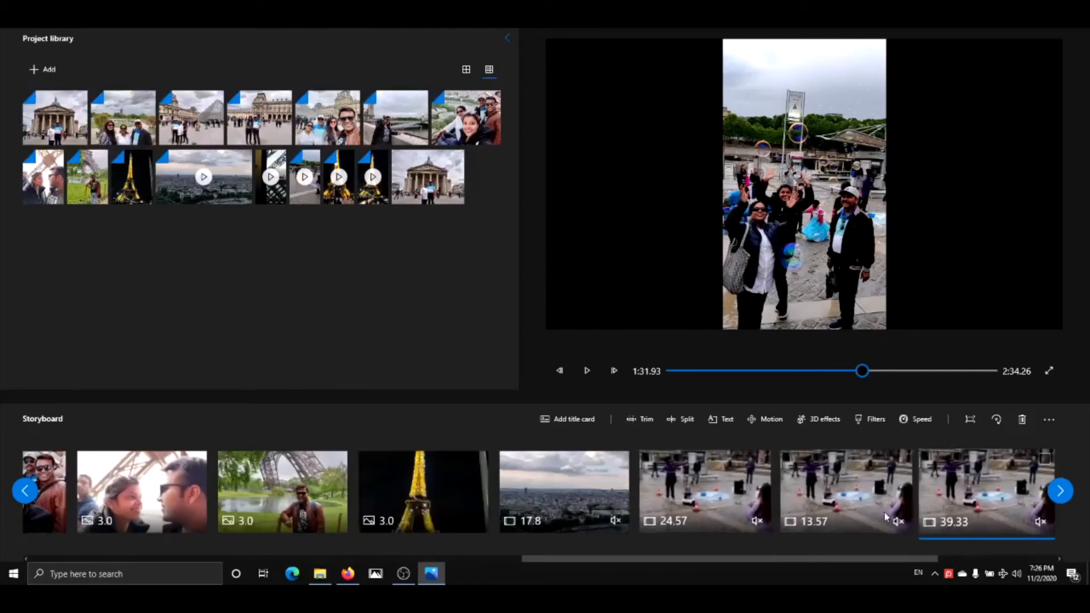
# Step: Remove the middle 13.57-second part of the soap bubbles clip from the storyboard
pyautogui.click(891, 470)
pyautogui.click(904, 458)
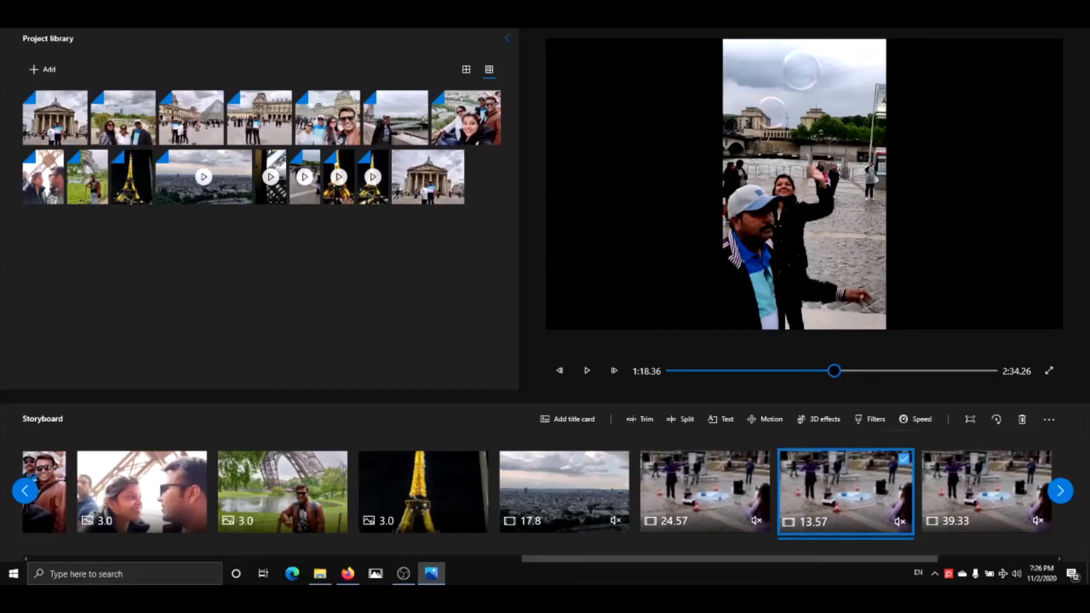
pyautogui.click(1023, 420)
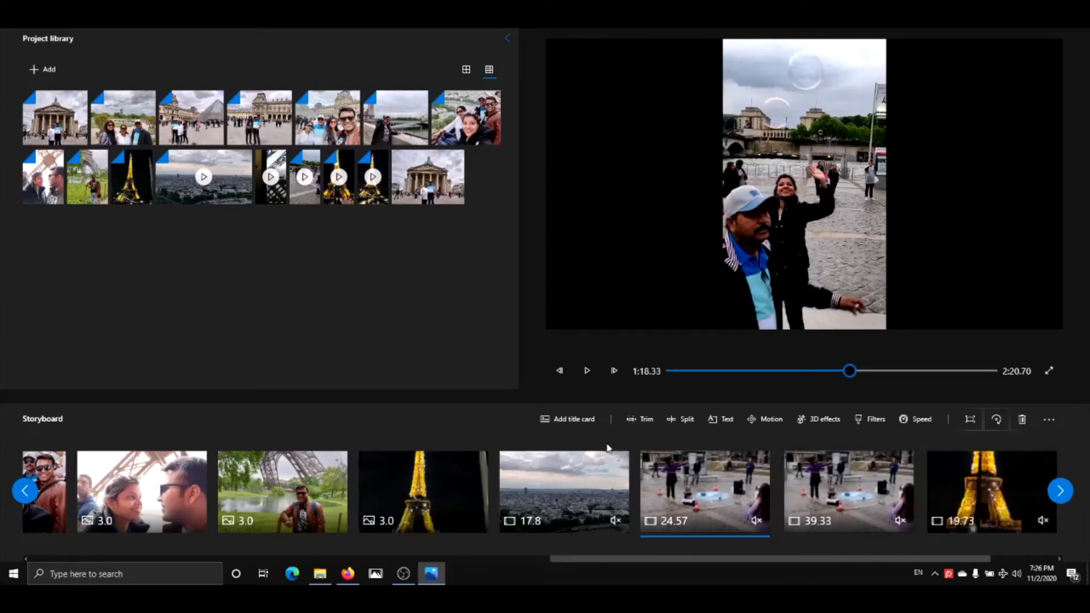
# Step: Add the text "Hi Guys" in the Joy style to the 24.57-second bubbles clip, spanning its full length
pyautogui.click(727, 421)
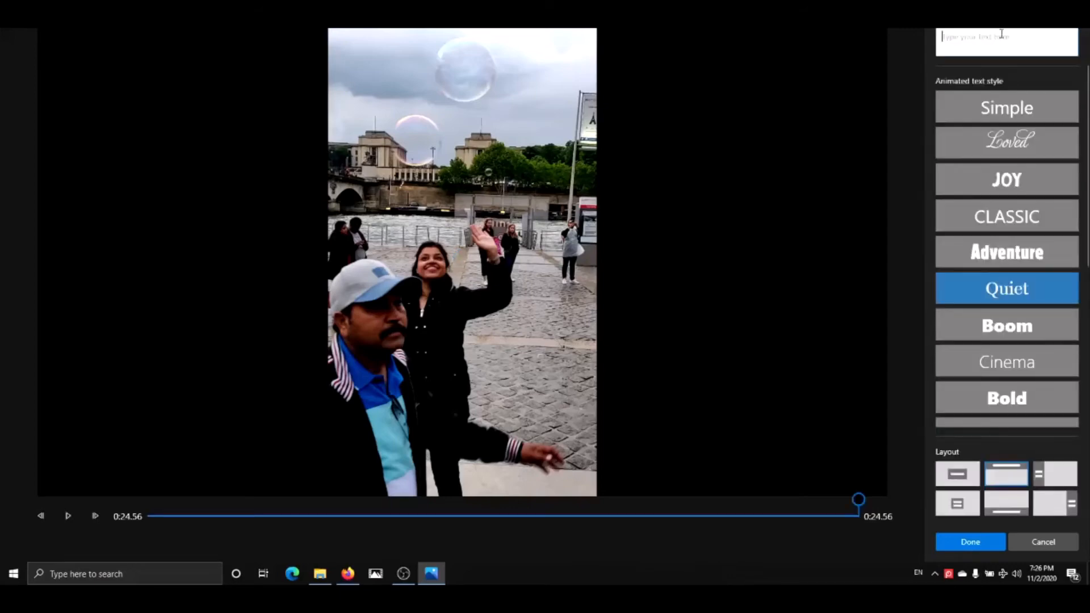
pyautogui.write('Hi G')
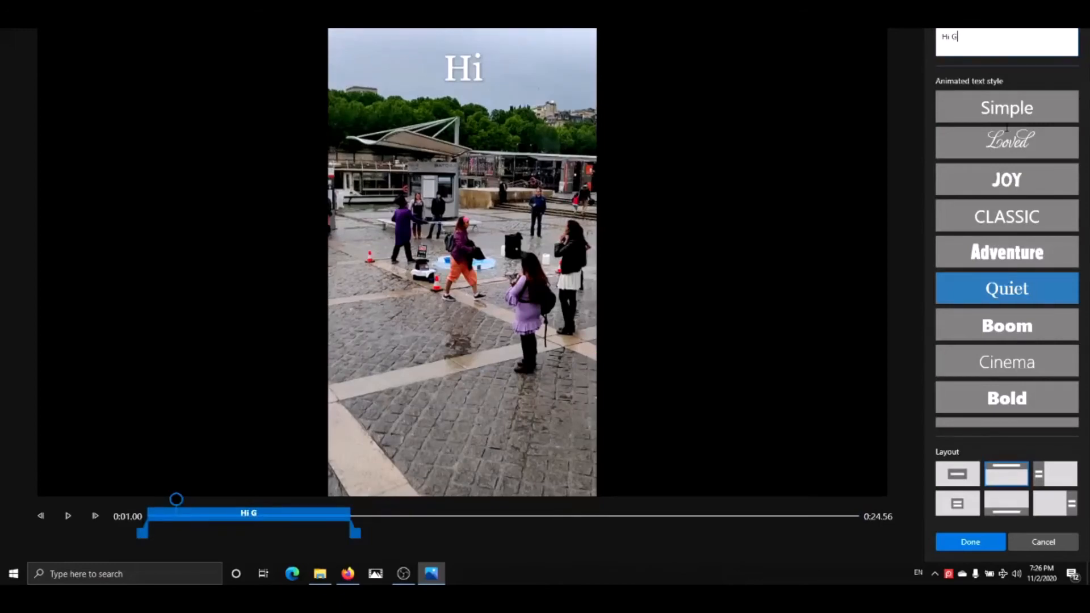
pyautogui.write('uys')
pyautogui.click(1023, 176)
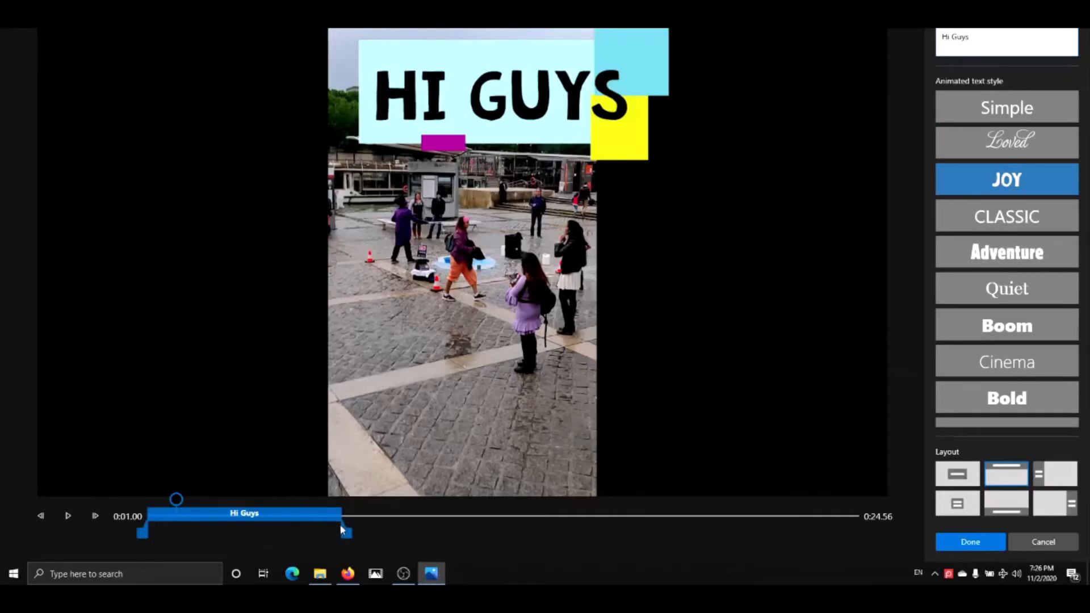
pyautogui.moveTo(343, 530); pyautogui.dragTo(869, 552)
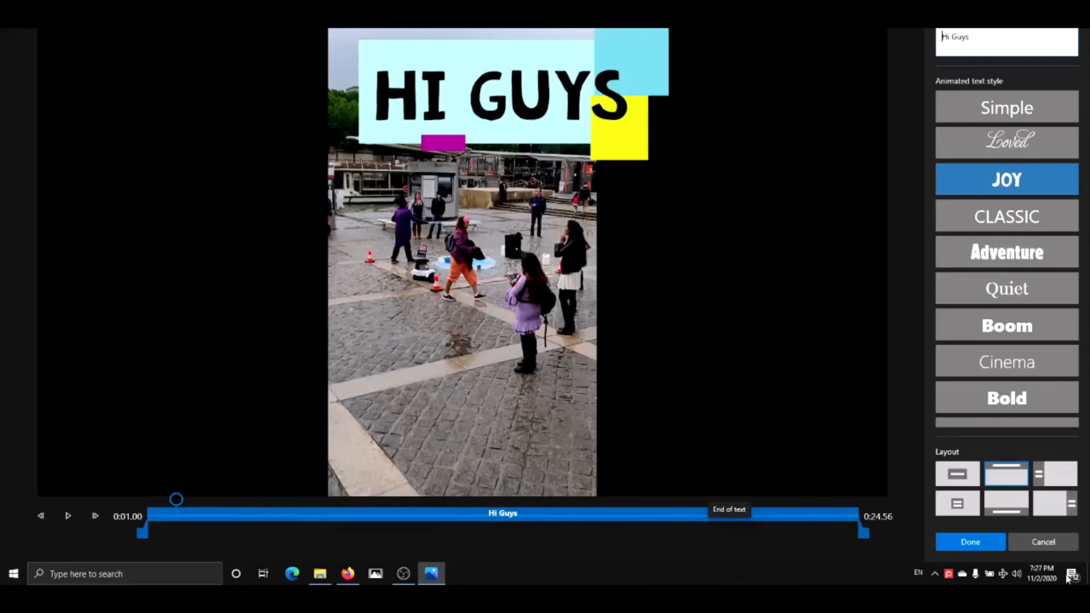
pyautogui.click(970, 540)
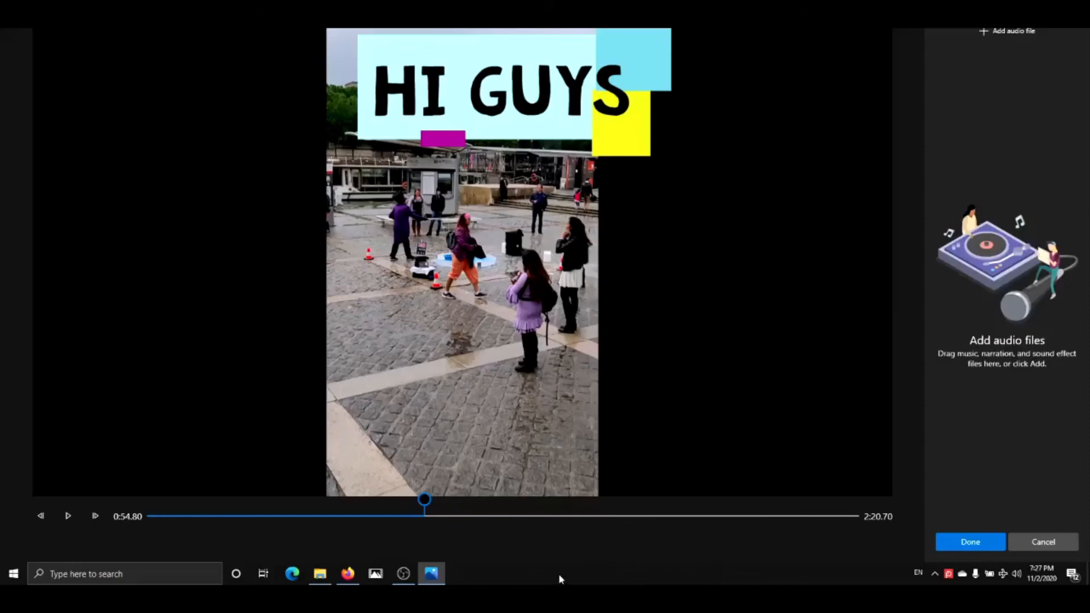
# Step: Add the bensound-energy track as custom audio from 0:54.80 to the end, with lowered volume and a fade-out
pyautogui.click(1000, 40)
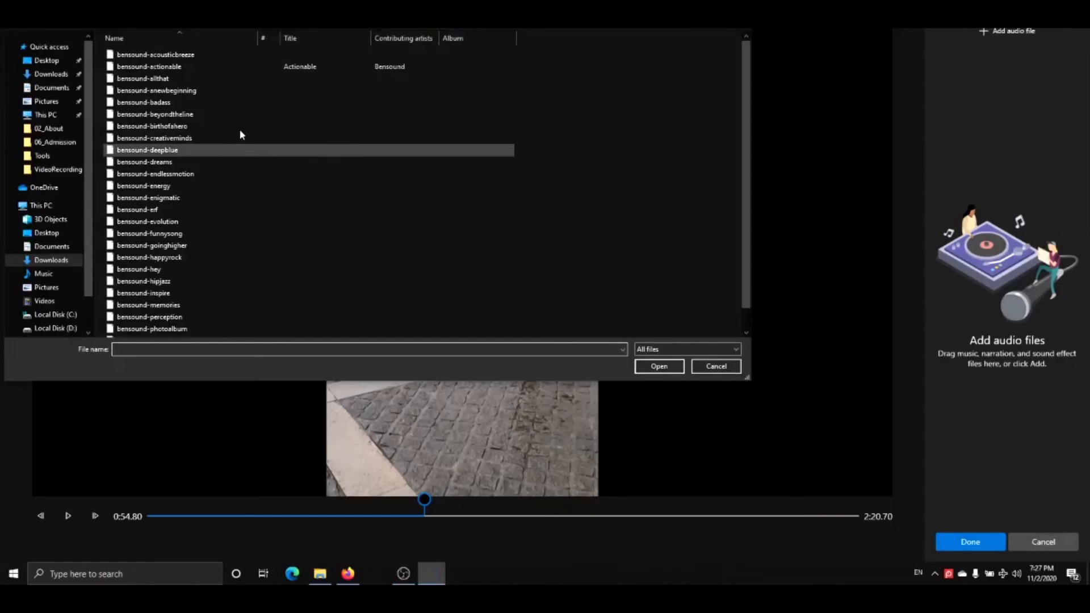
pyautogui.doubleClick(152, 185)
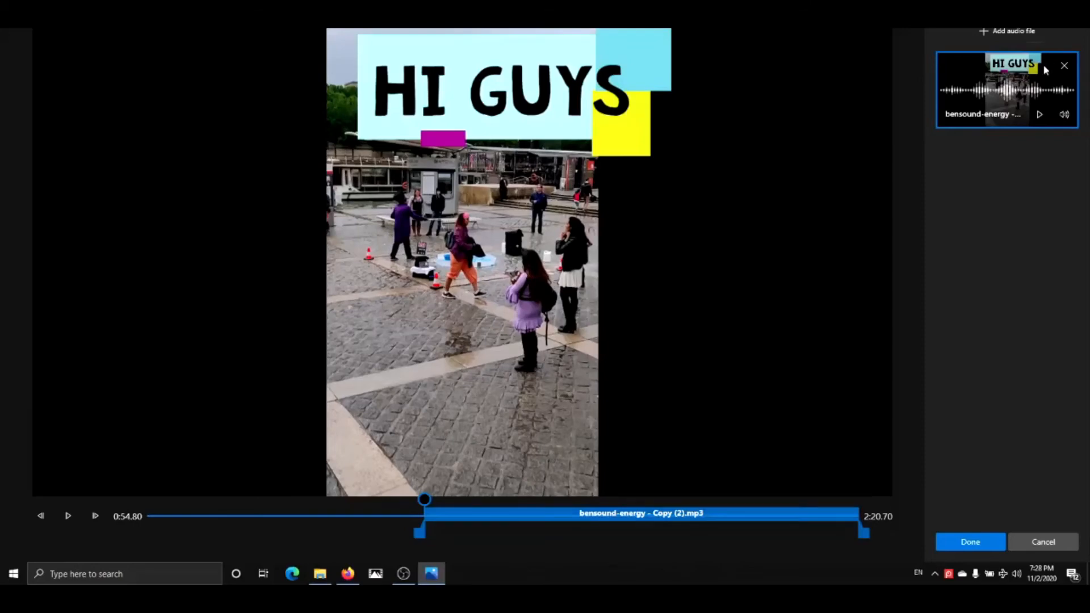
pyautogui.click(1064, 115)
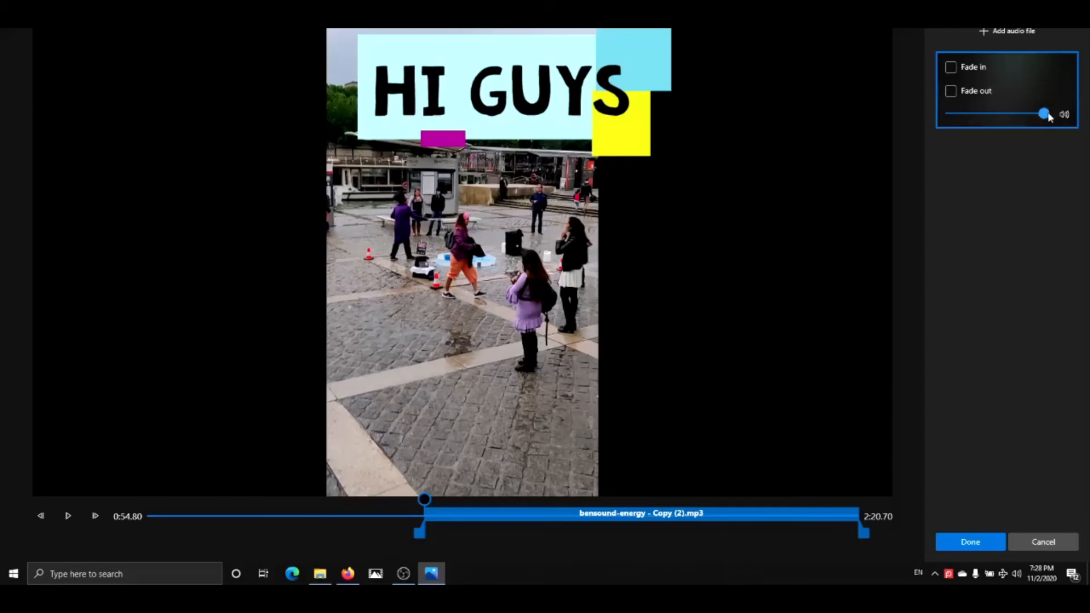
pyautogui.moveTo(1049, 116); pyautogui.dragTo(1028, 115)
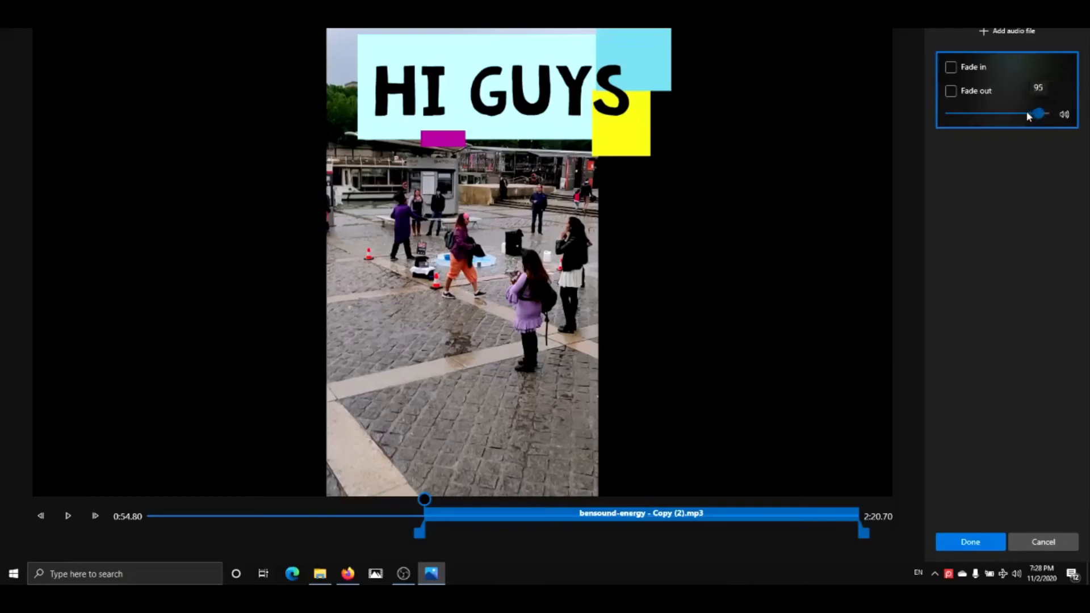
pyautogui.click(997, 114)
pyautogui.click(950, 91)
# Step: Add the bensound-energy - Copy (3).mp3 track as custom audio from the start of the video to 0:54.80
pyautogui.click(992, 36)
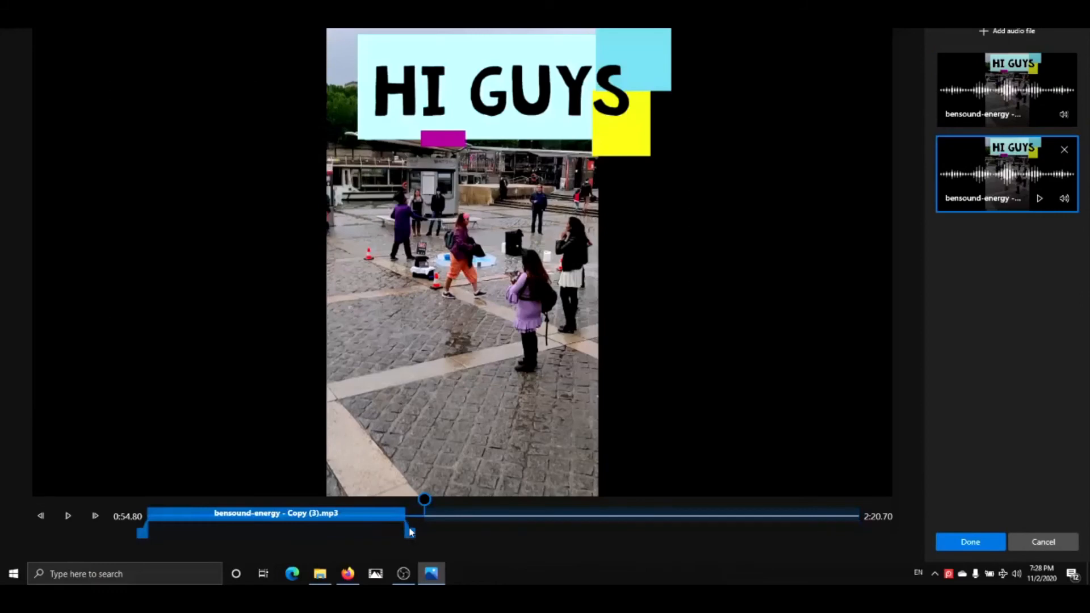
pyautogui.moveTo(408, 534); pyautogui.dragTo(301, 532)
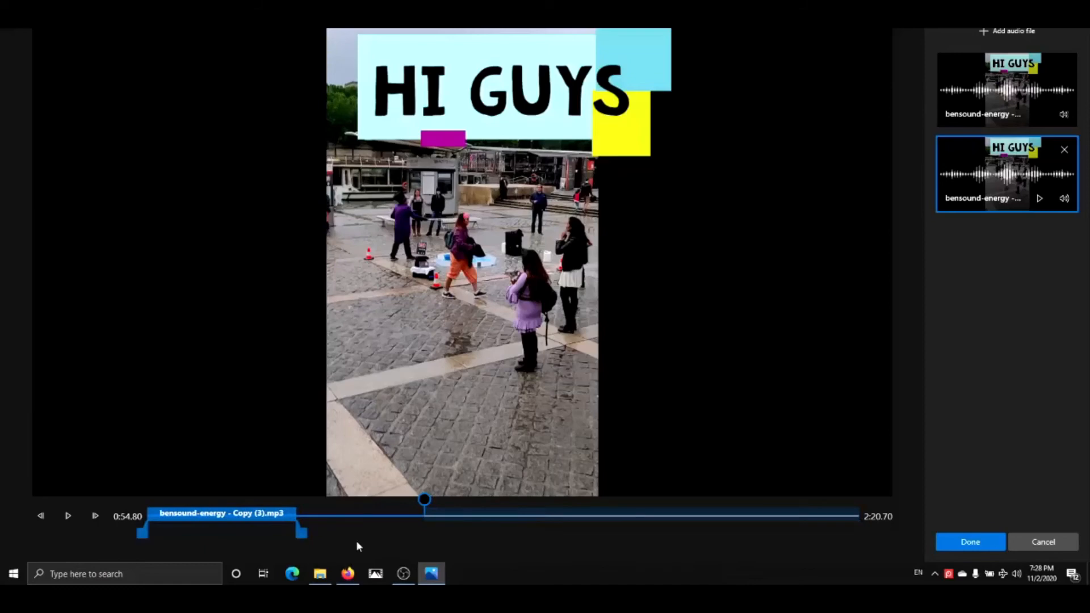
pyautogui.moveTo(304, 533); pyautogui.dragTo(424, 525)
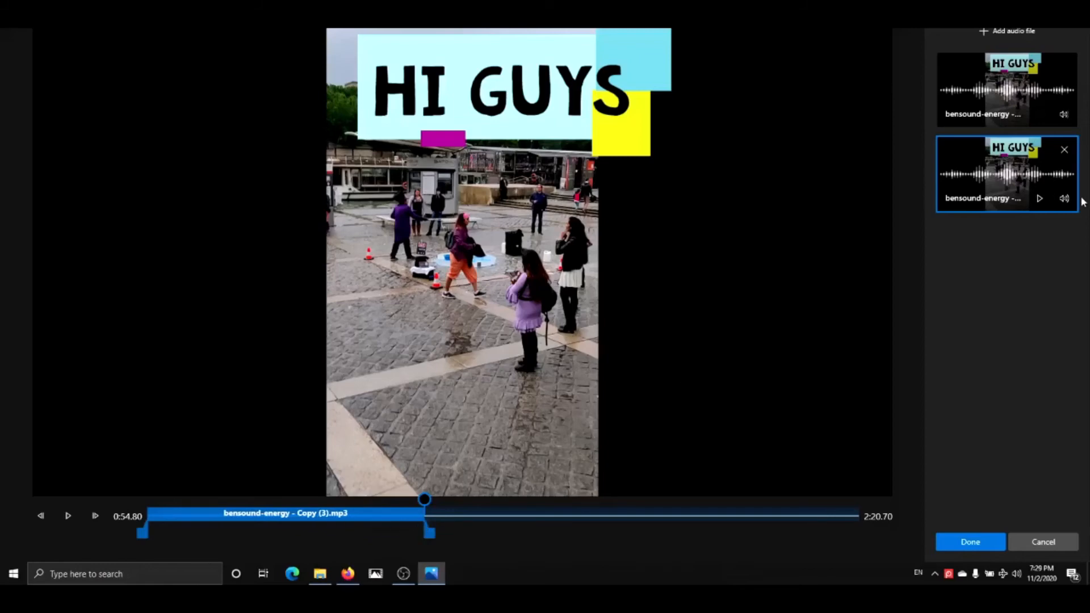
# Step: Give the opening bensound-energy track a fade-in and a lowered volume, and apply the custom audio
pyautogui.click(1064, 198)
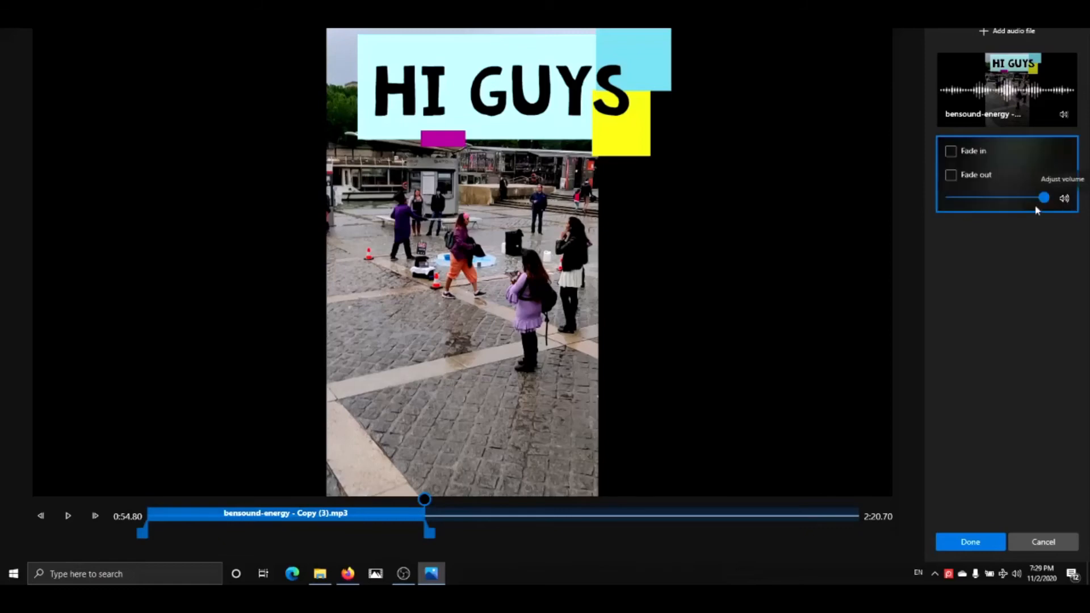
pyautogui.click(950, 151)
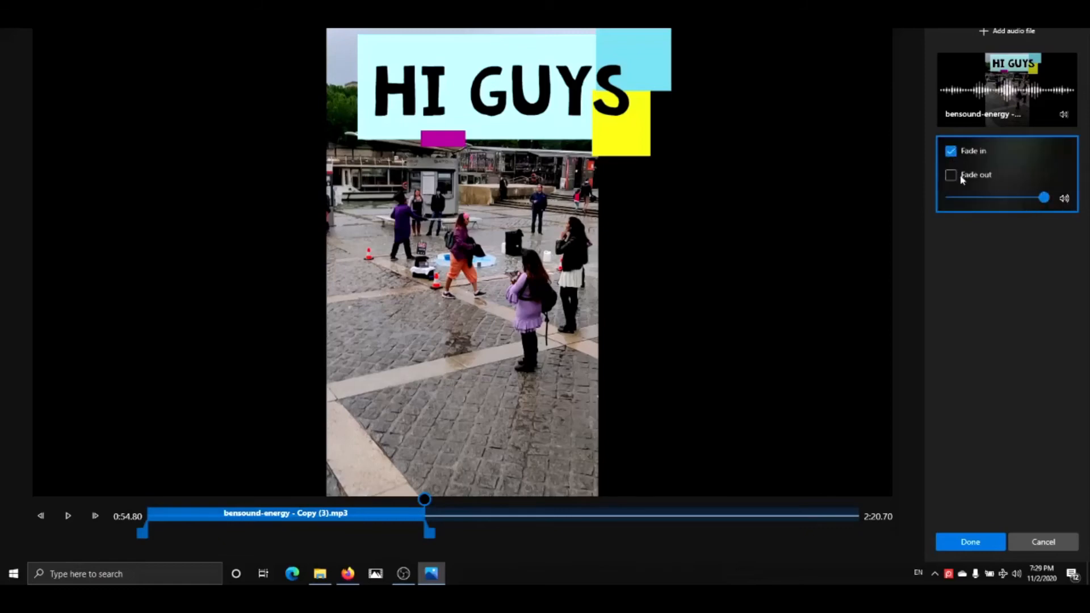
pyautogui.click(989, 197)
pyautogui.click(1010, 198)
pyautogui.click(954, 43)
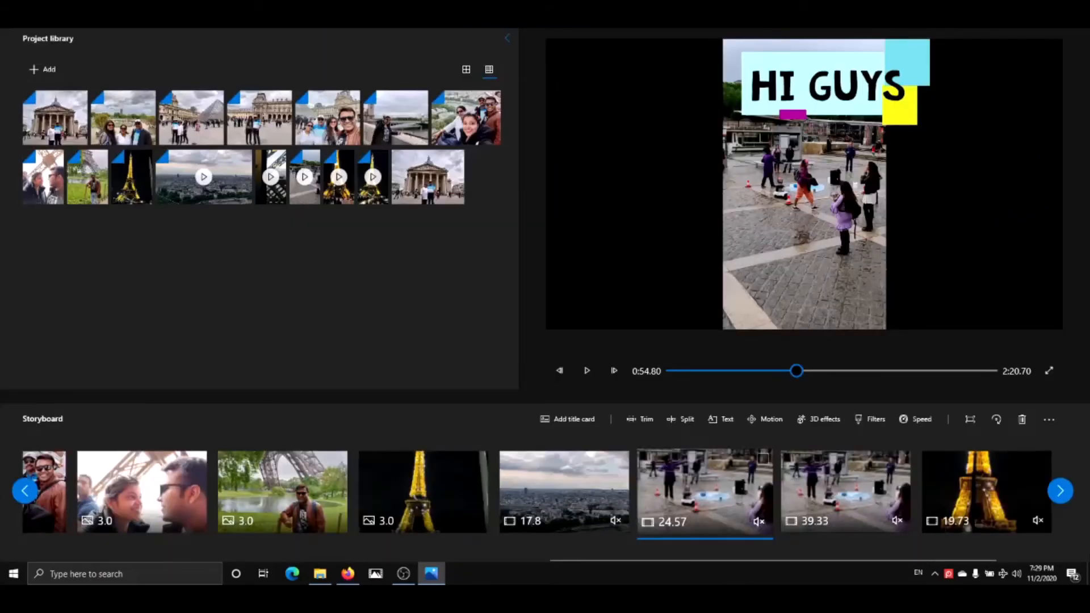
# Step: View the built-in background music tracks without choosing one
pyautogui.click(750, 12)
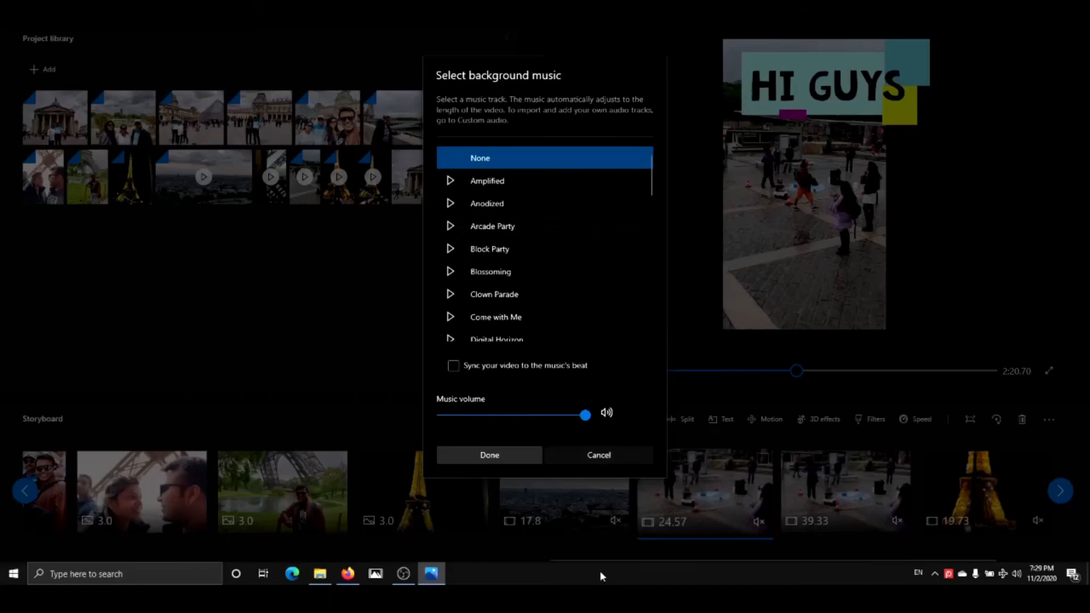
pyautogui.click(562, 452)
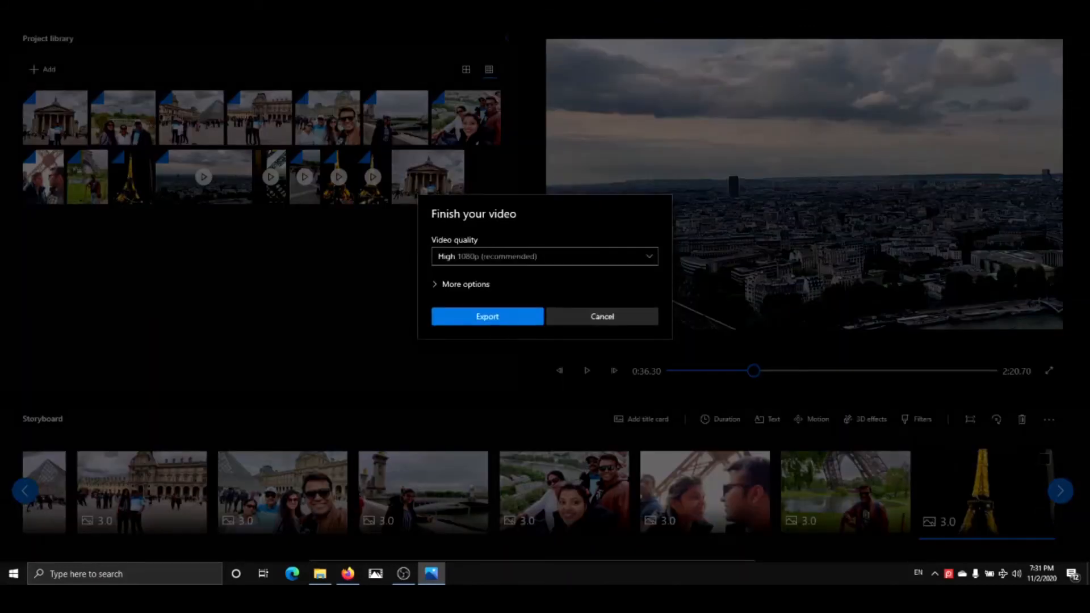
# Step: Try to export the video as Demo in High 1080p quality
pyautogui.click(495, 258)
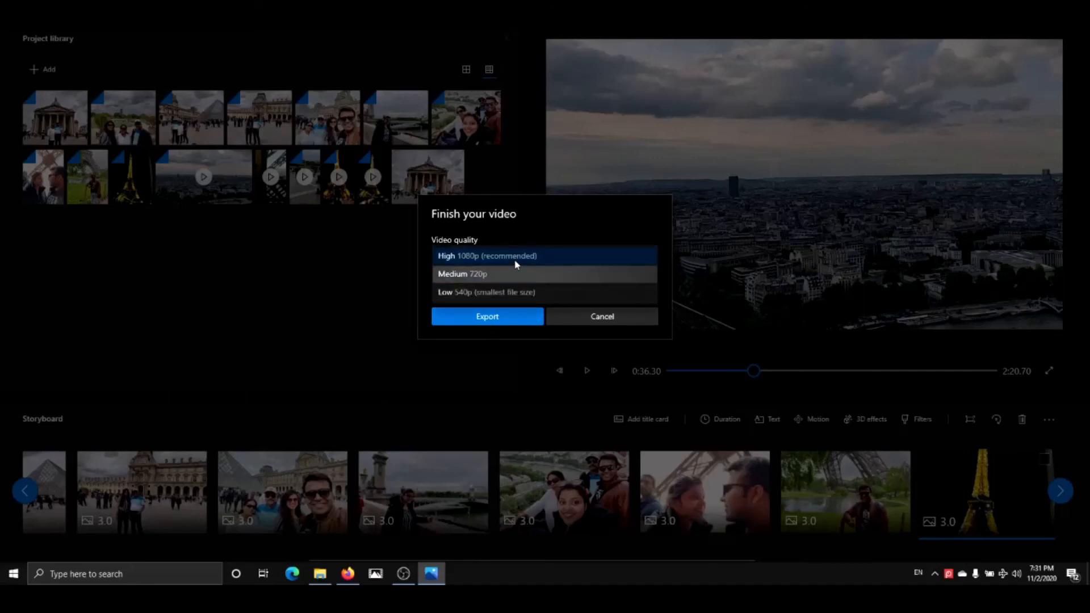
pyautogui.click(618, 199)
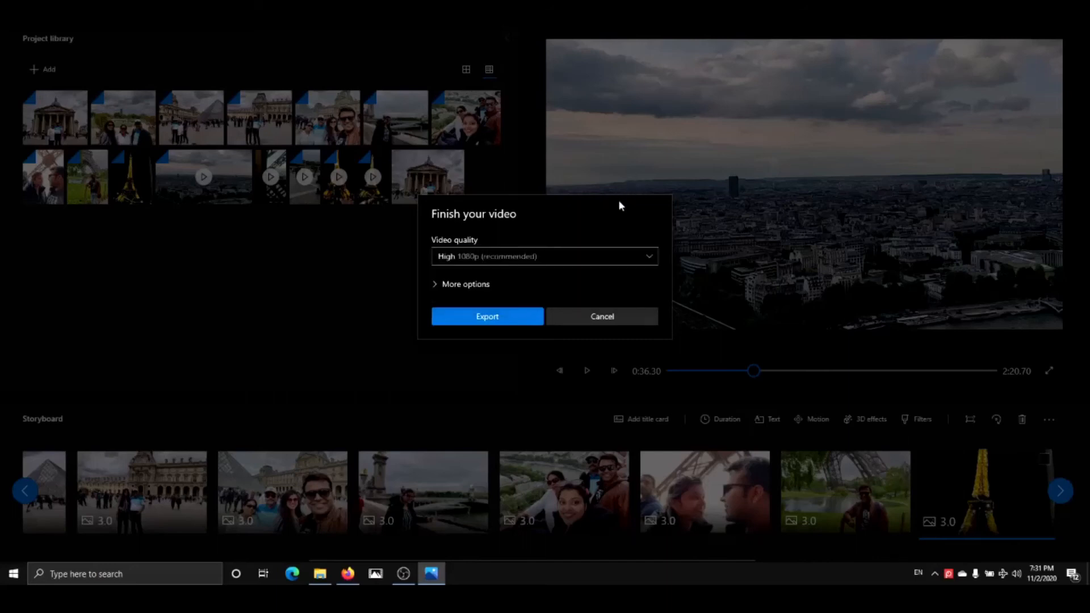
pyautogui.click(507, 316)
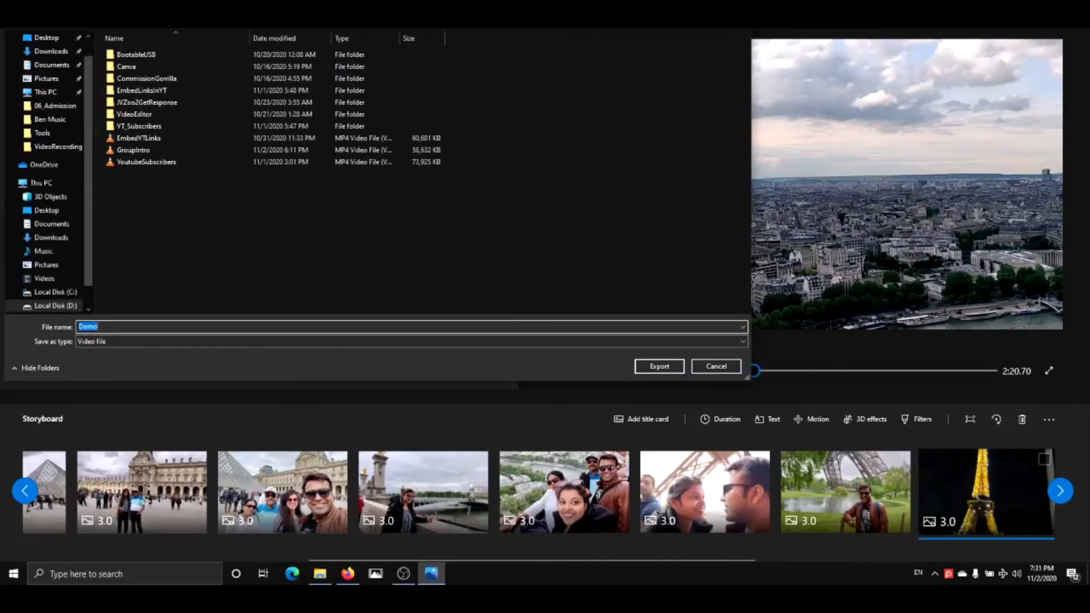
pyautogui.press('Escape')
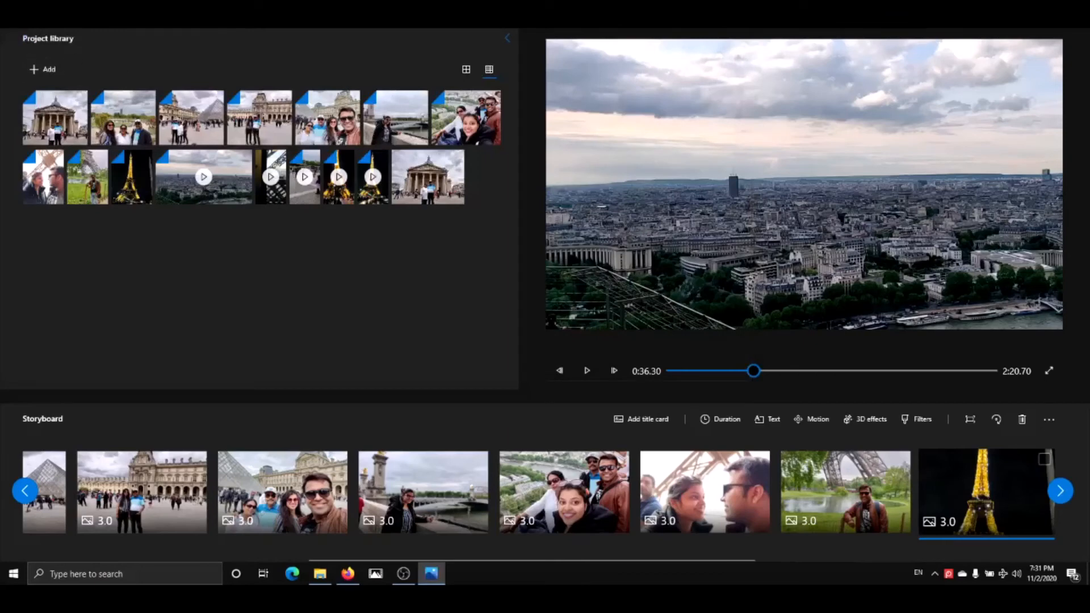